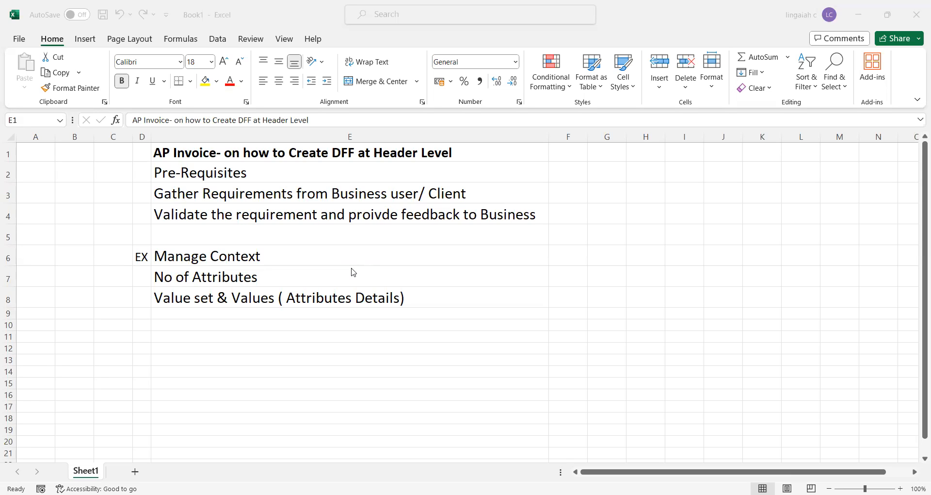
- Switch to Oracle Fusion Cloud Applications in the browser and open Setup and Maintenance
click(351, 268)
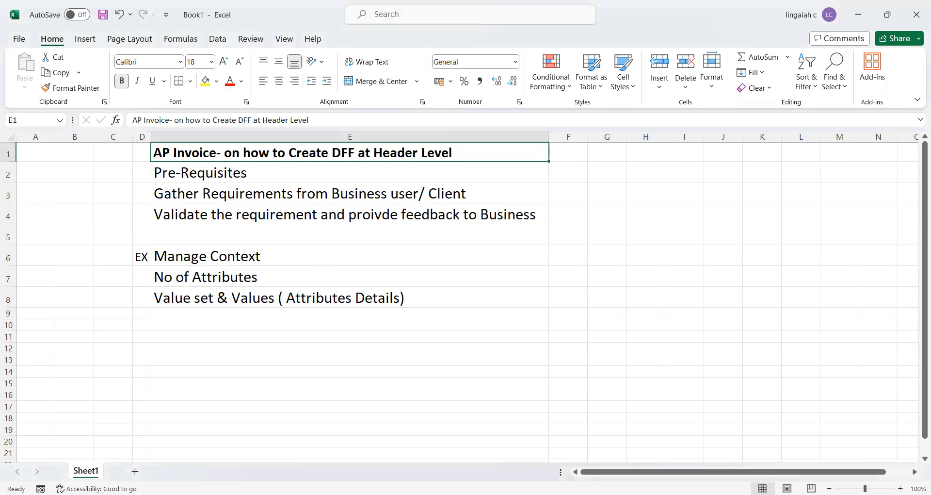
key(alt+Tab)
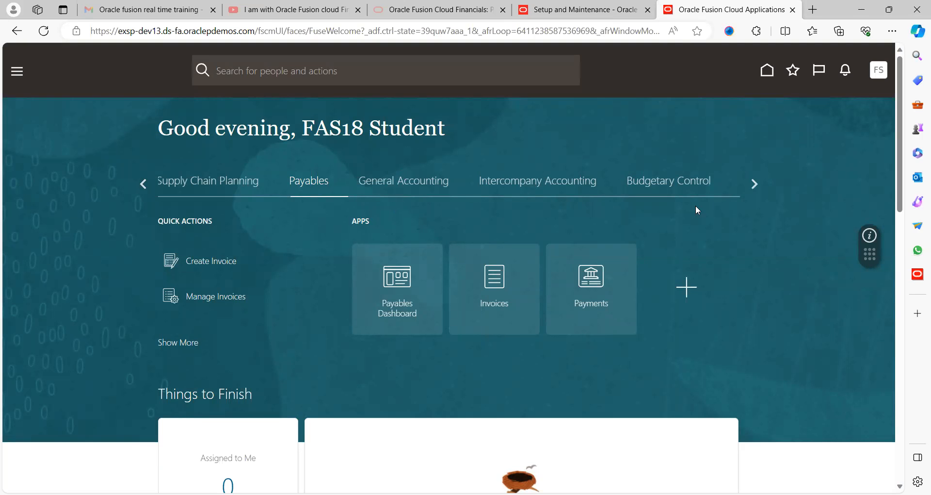
click(879, 69)
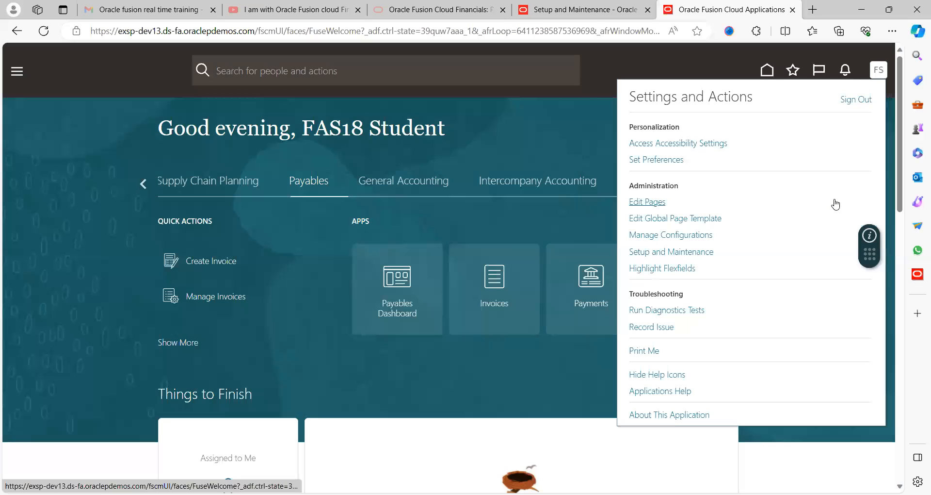
click(693, 254)
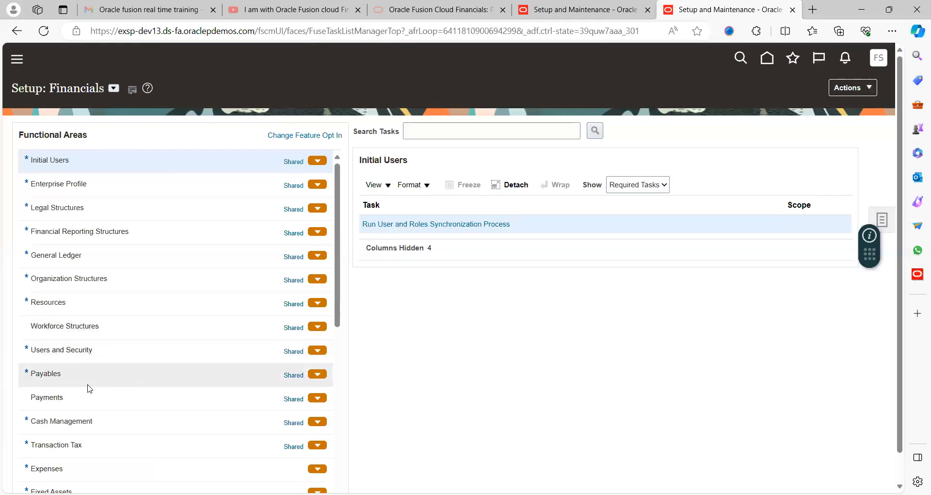
- Show all tasks of the Payables functional area and open Manage Payables Descriptive Flexfields
click(75, 374)
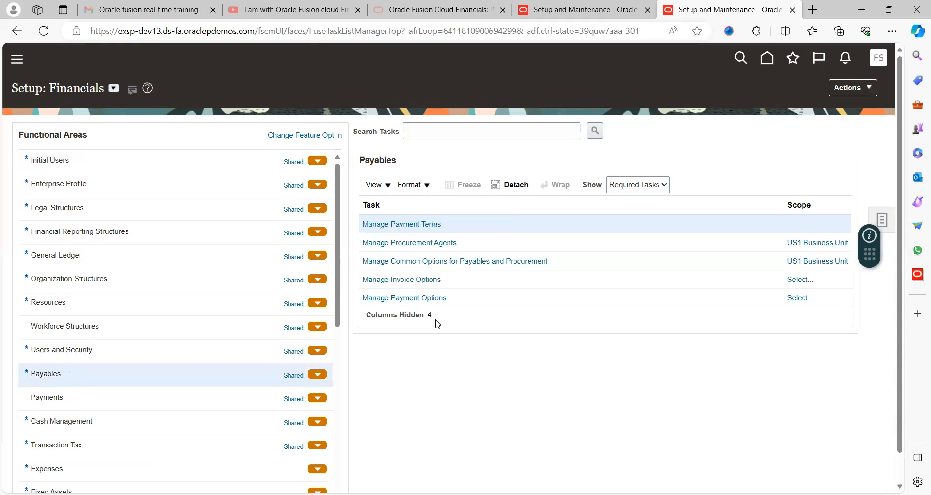
click(631, 190)
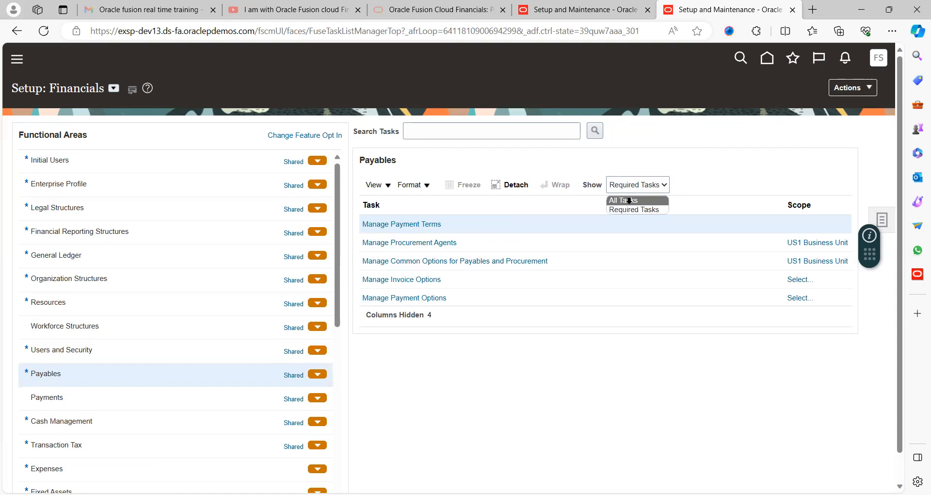
click(629, 201)
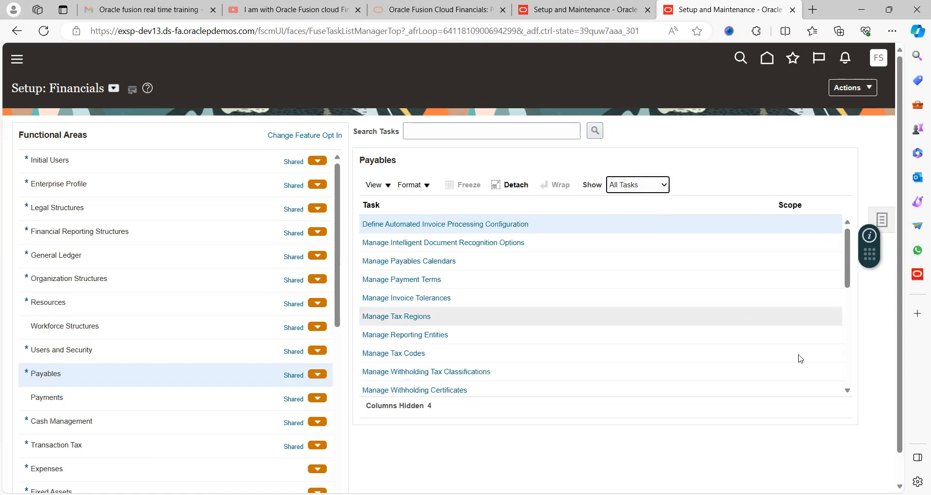
click(846, 389)
scroll(847, 392, down, 5)
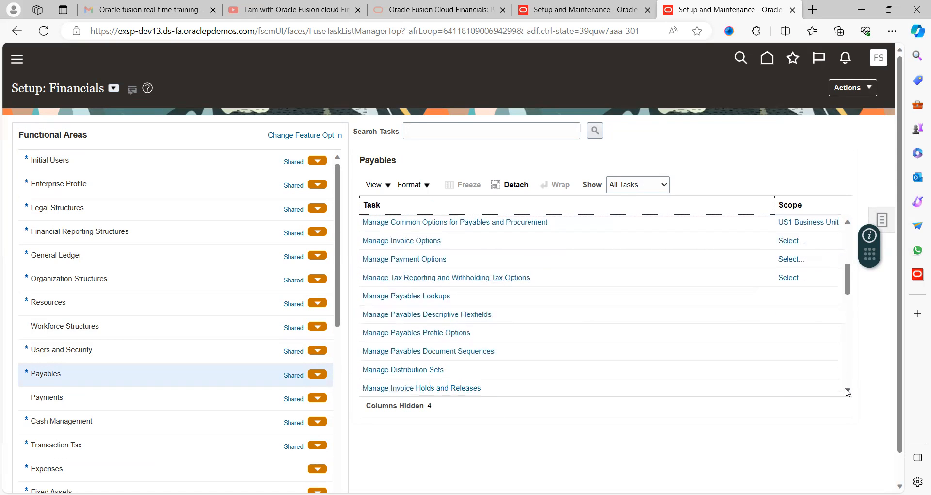
click(456, 314)
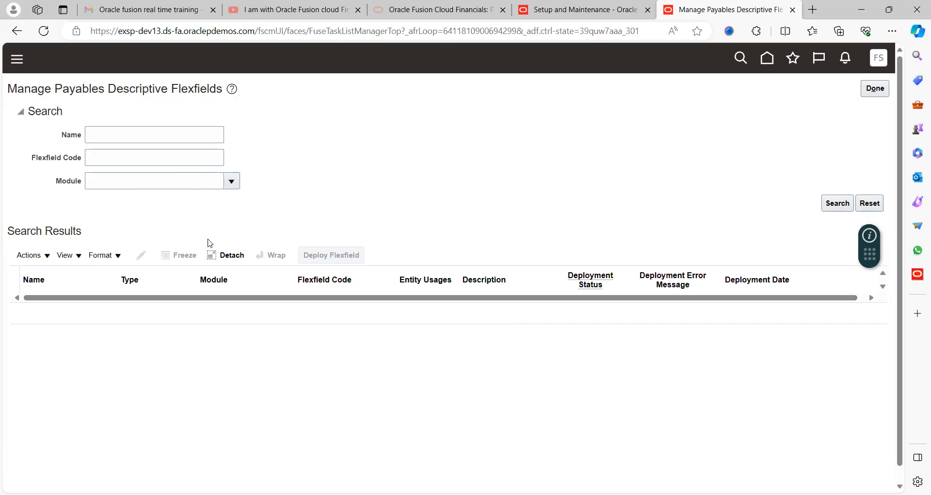
- Search for the descriptive flexfields of the Payables module
click(137, 178)
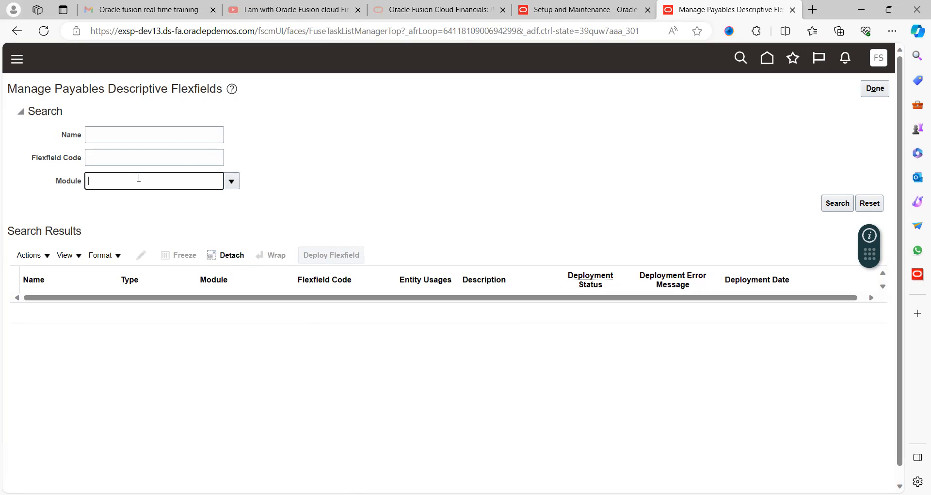
text(Payables)
key(Tab)
click(838, 202)
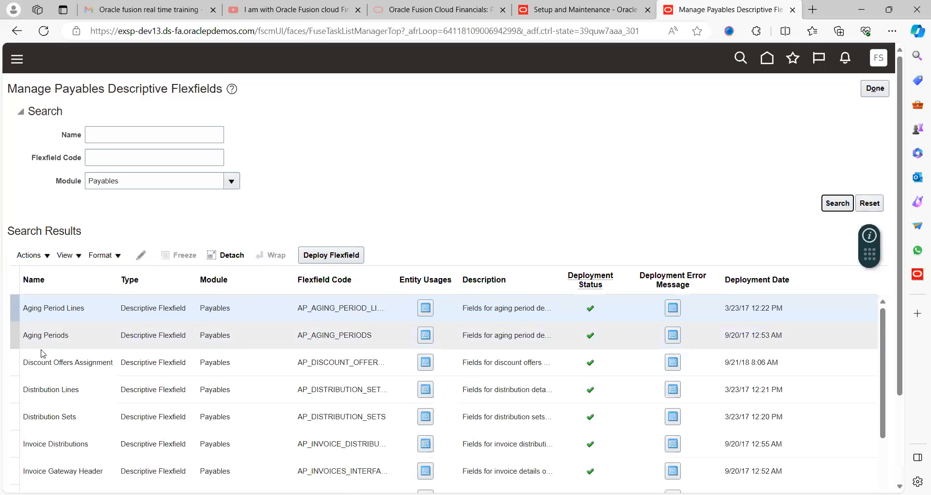
click(402, 202)
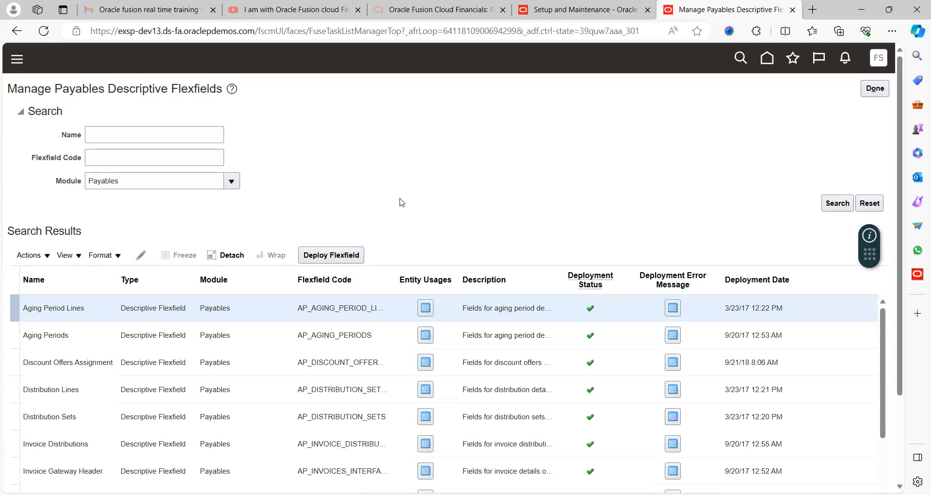
- Open the Invoices flexfield with code AP_INVOICES for editing
scroll(402, 203, down, 2)
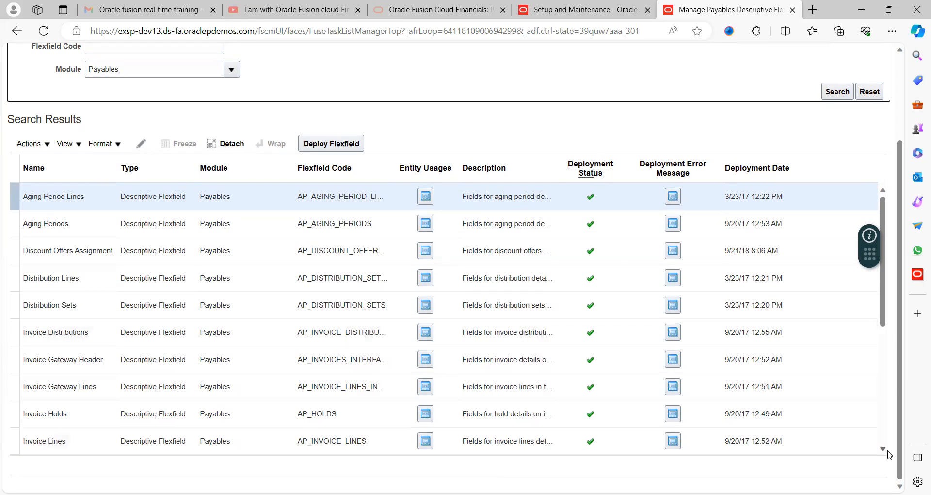
scroll(884, 453, down, 5)
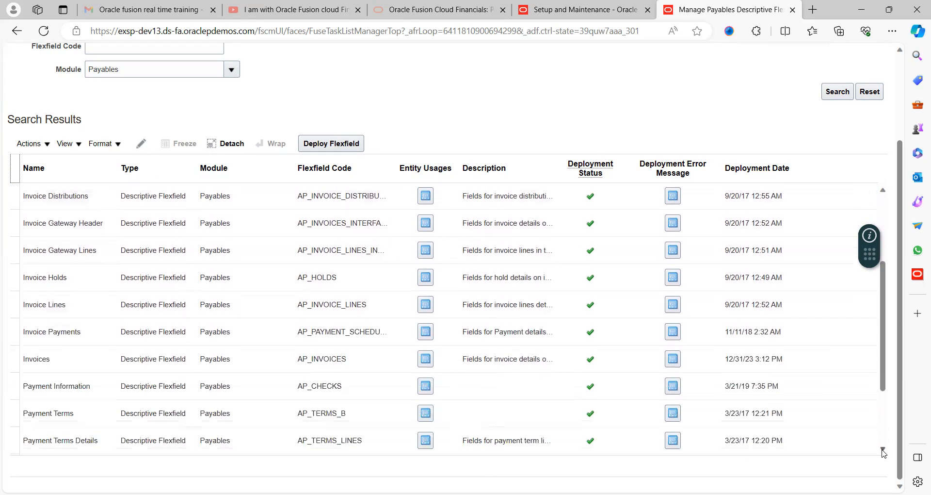
scroll(884, 453, down, 3)
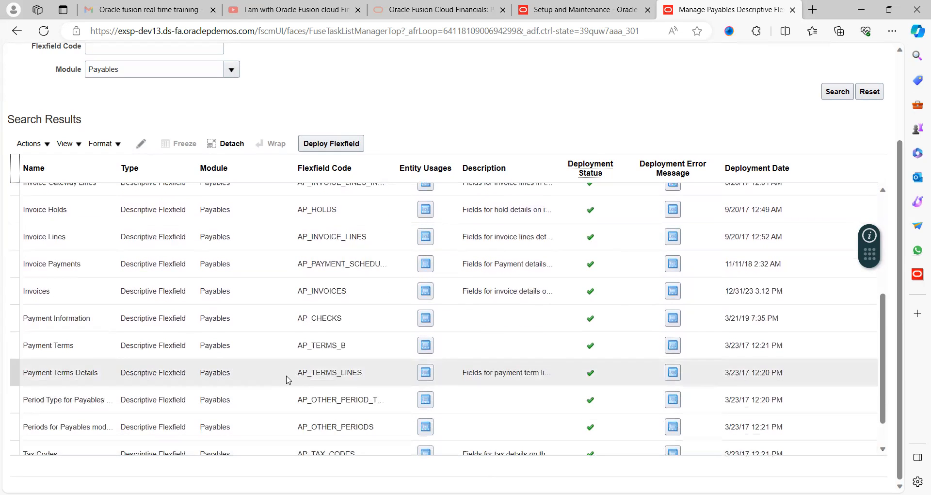
click(57, 294)
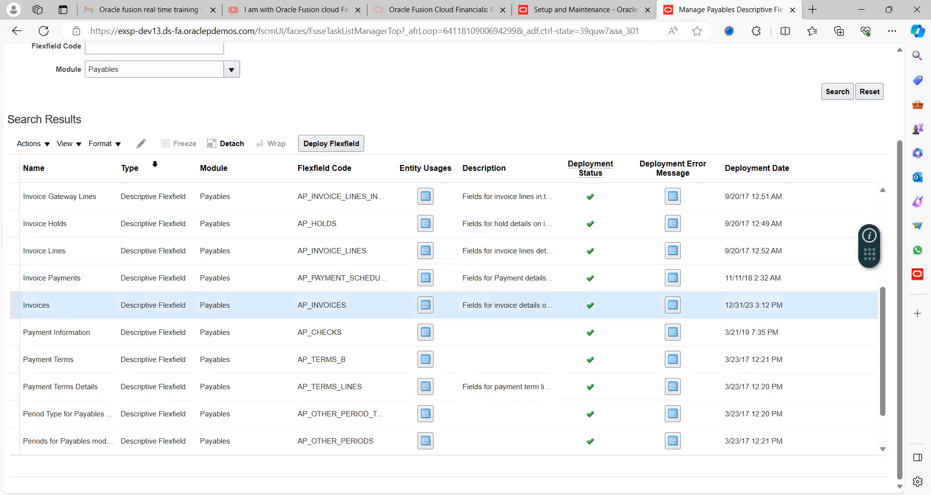
click(141, 144)
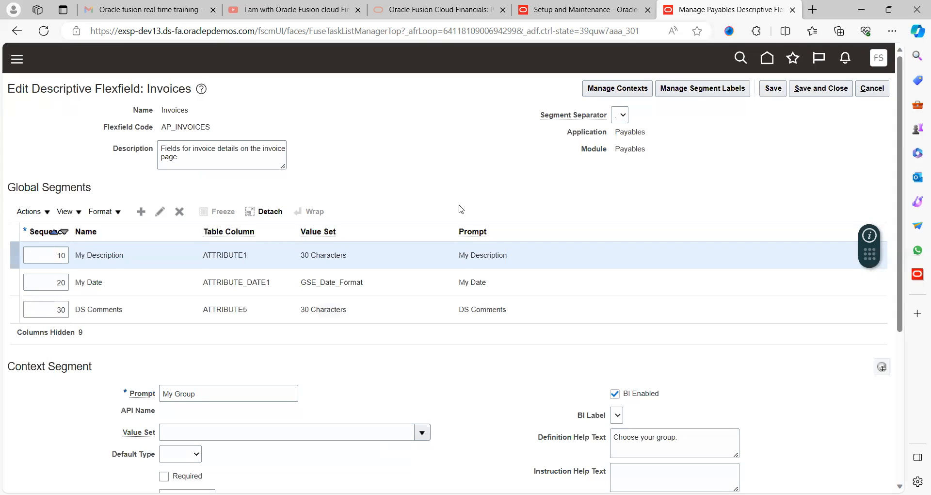
- Start a new context for the Invoices flexfield with the display name IBM_INV_HDR_DFF
scroll(488, 391, down, 5)
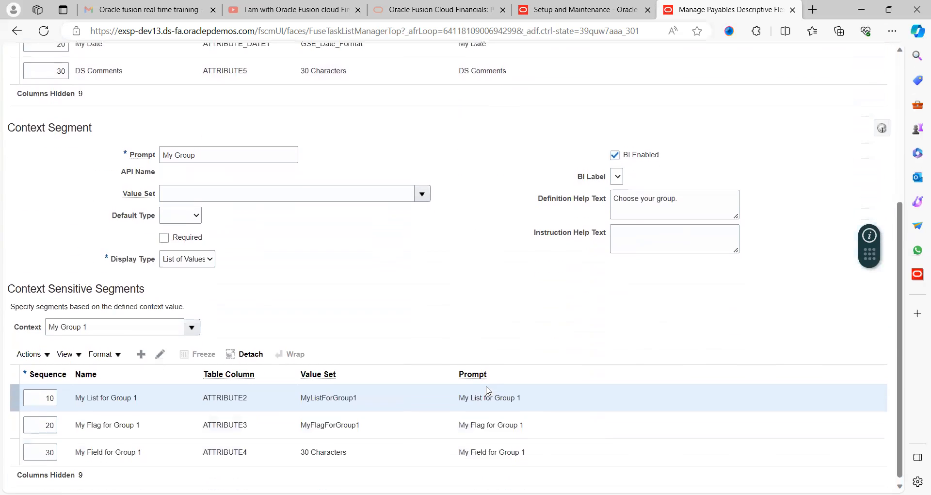
scroll(488, 390, up, 5)
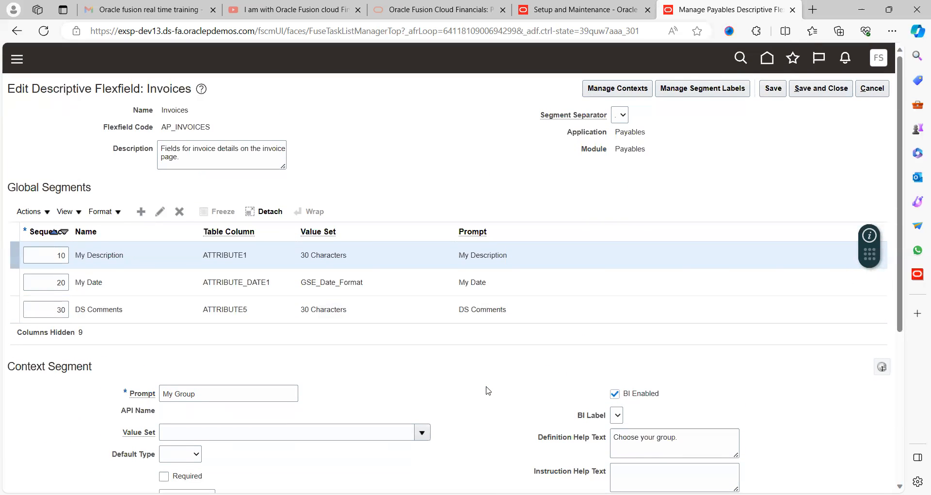
click(639, 92)
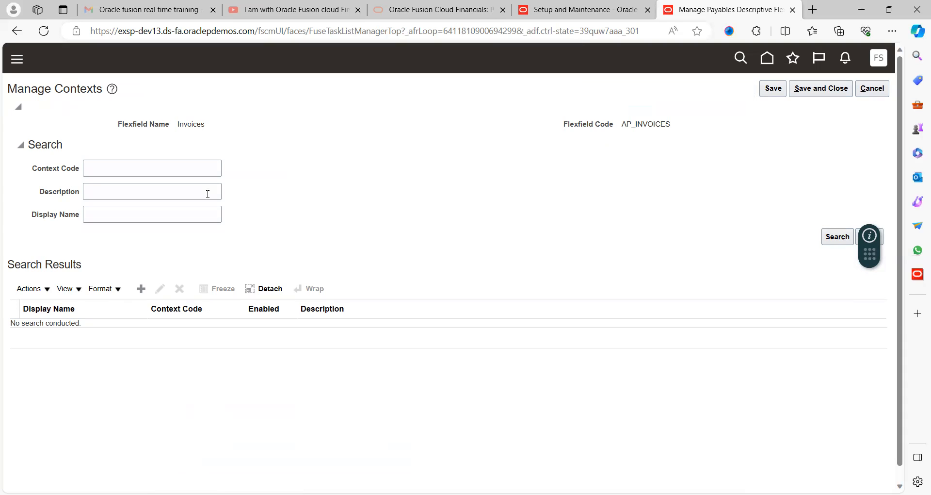
click(143, 290)
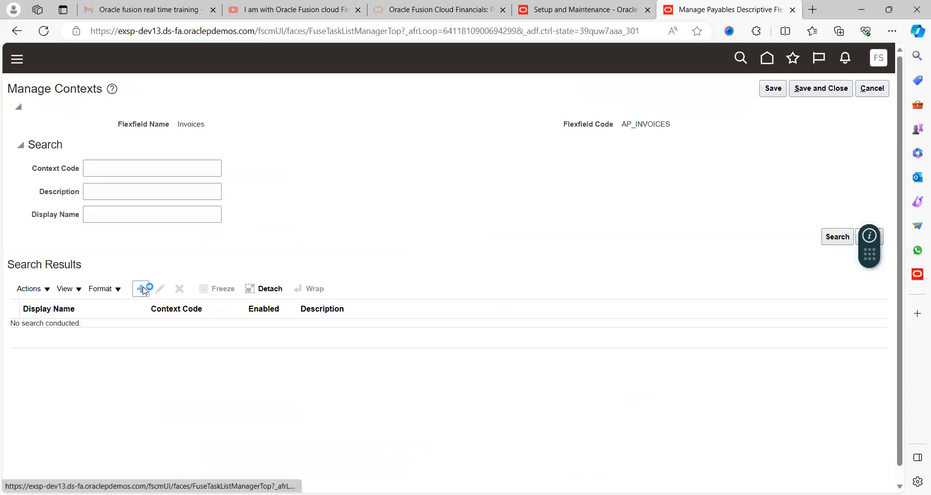
click(152, 148)
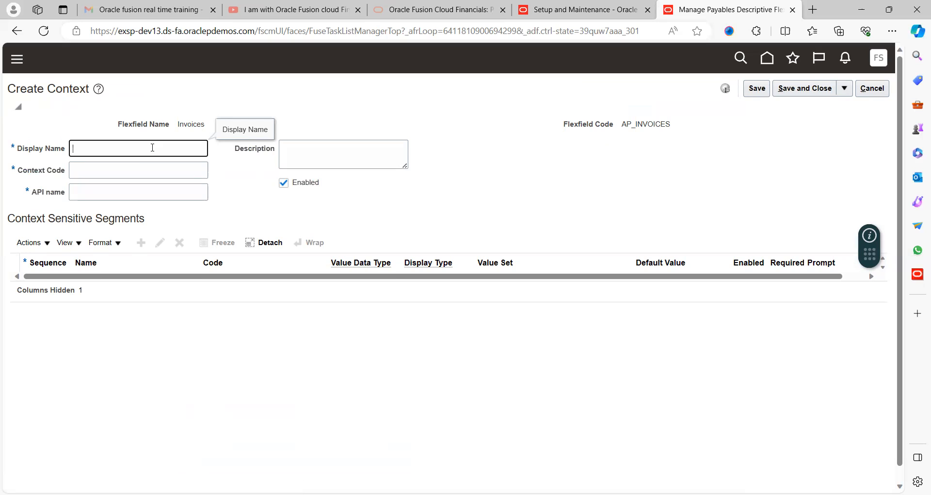
text(IBM_INV_HDR_DFF)
key(Tab)
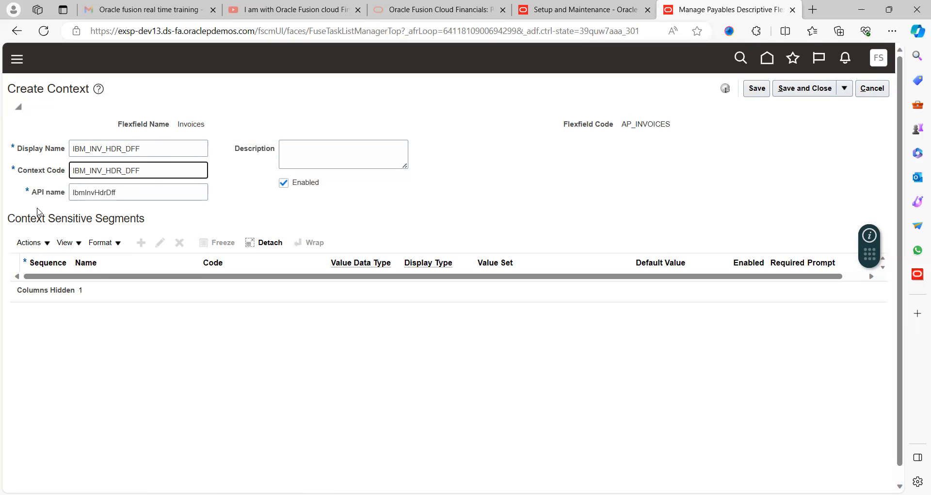
- Reuse the display name IBM_INV_HDR_DFF as the context's description and save the context
double_click(157, 149)
key(ctrl+c)
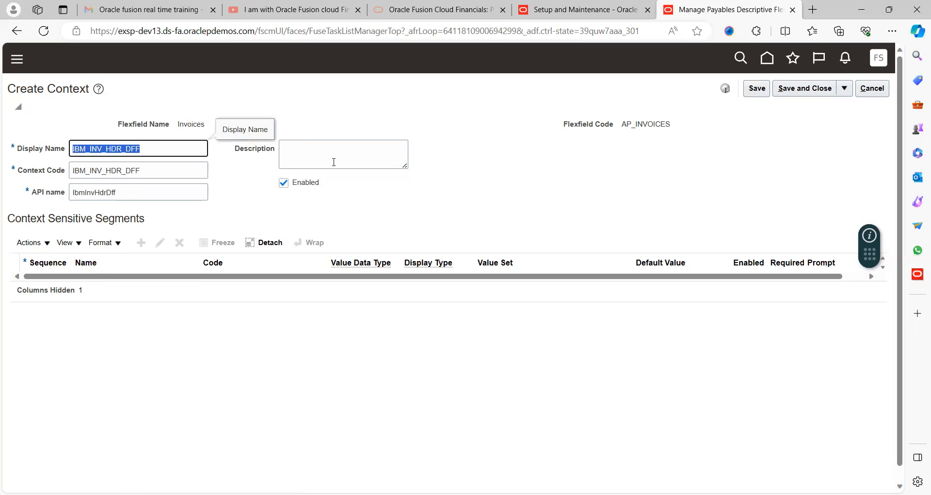
click(333, 162)
key(ctrl+v)
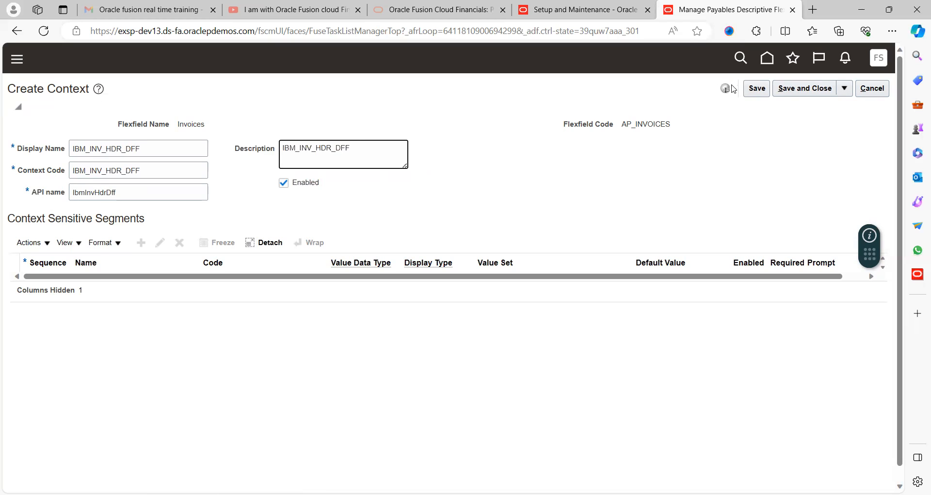
click(756, 89)
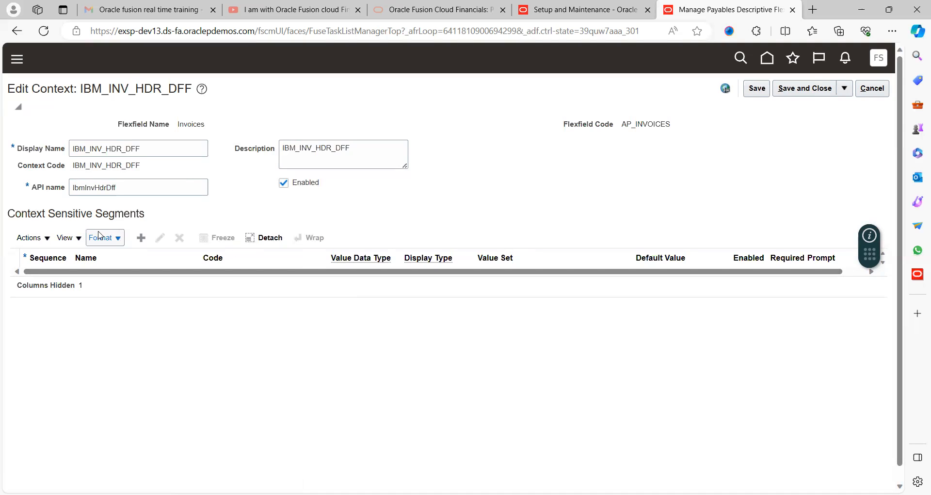
- Add a context-sensitive segment to IBM_INV_HDR_DFF, using HDR_INV_ID as both its name and description
click(146, 243)
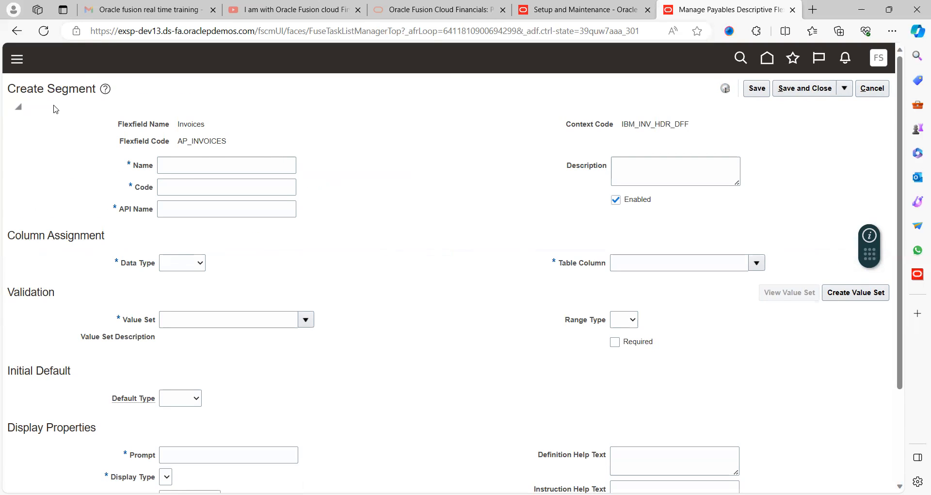
click(196, 167)
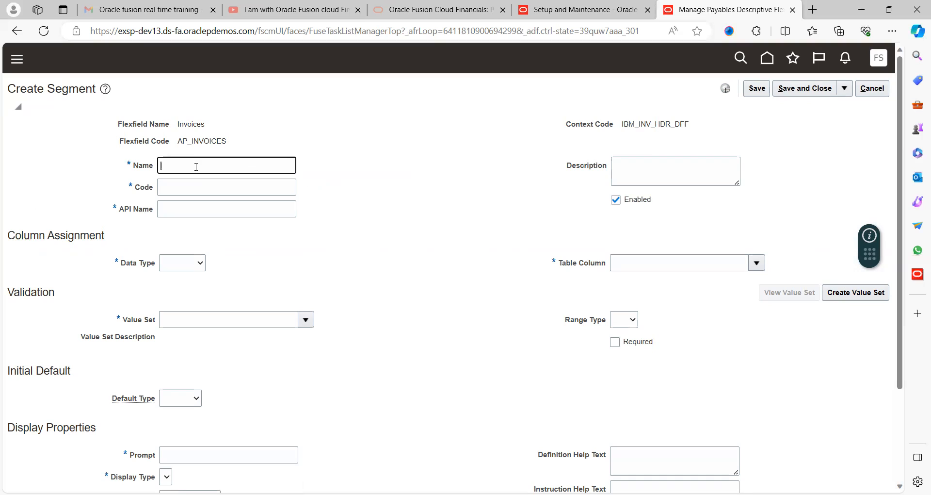
text(HDR_INV_ID)
key(Tab)
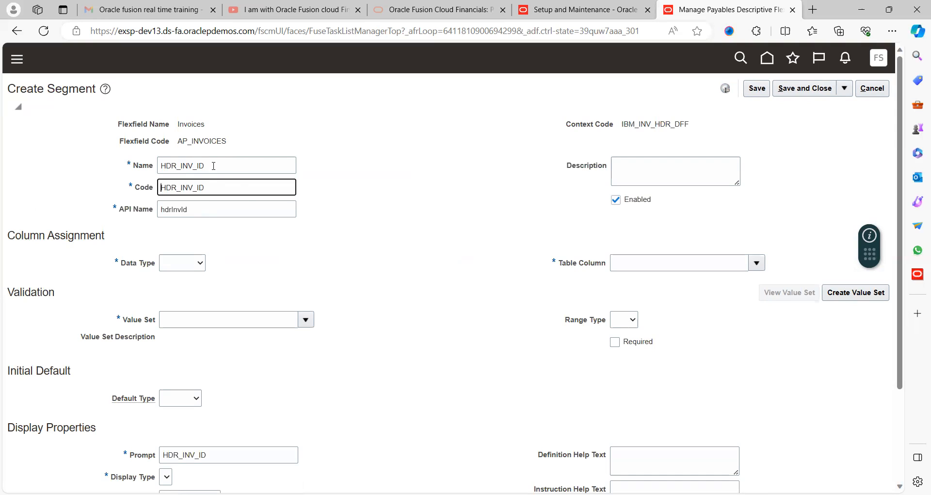
double_click(213, 165)
key(ctrl+c)
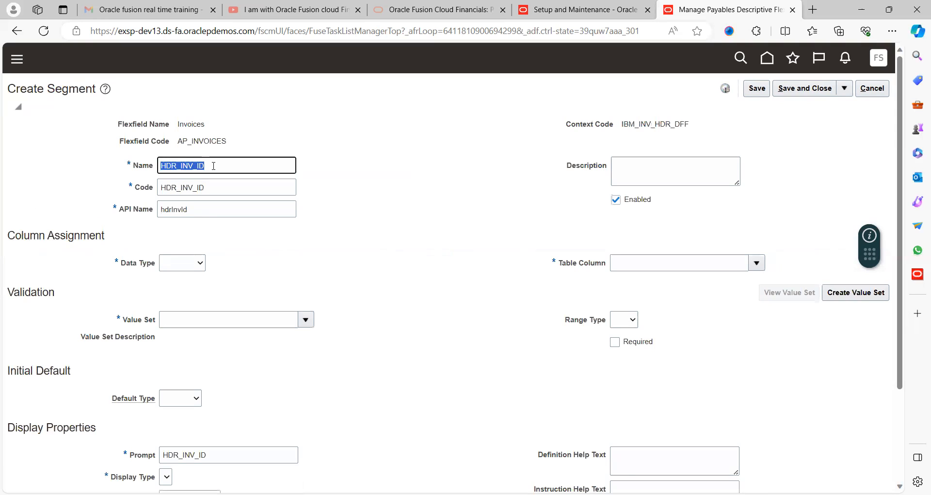
click(637, 164)
key(ctrl+v)
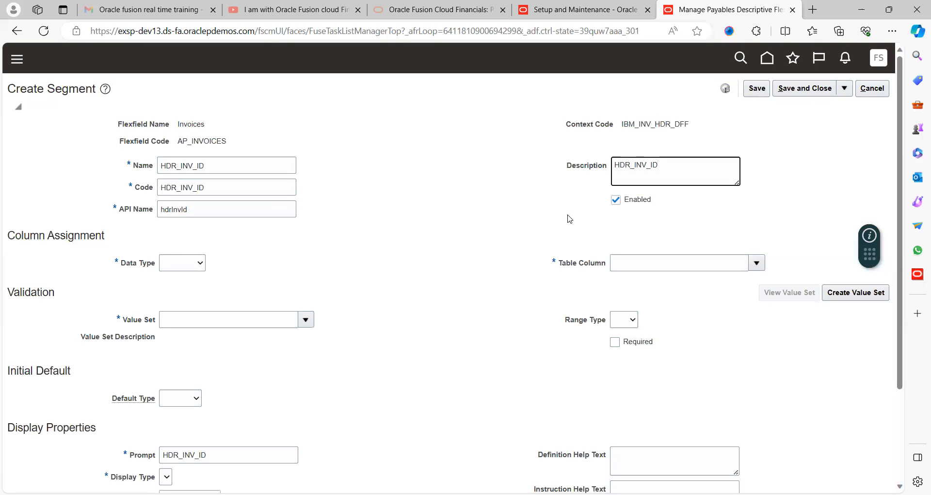
- Set the segment's data type to Character and review the value sets offered for it
click(192, 264)
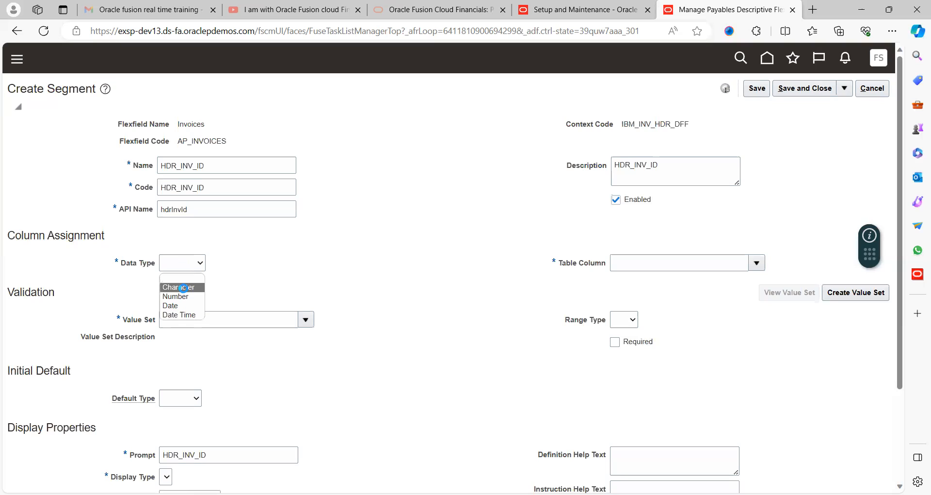
click(180, 287)
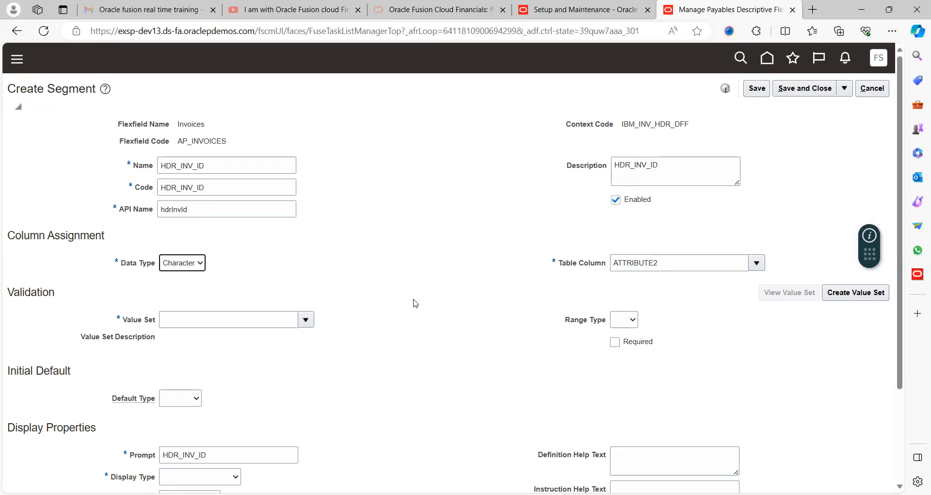
click(307, 322)
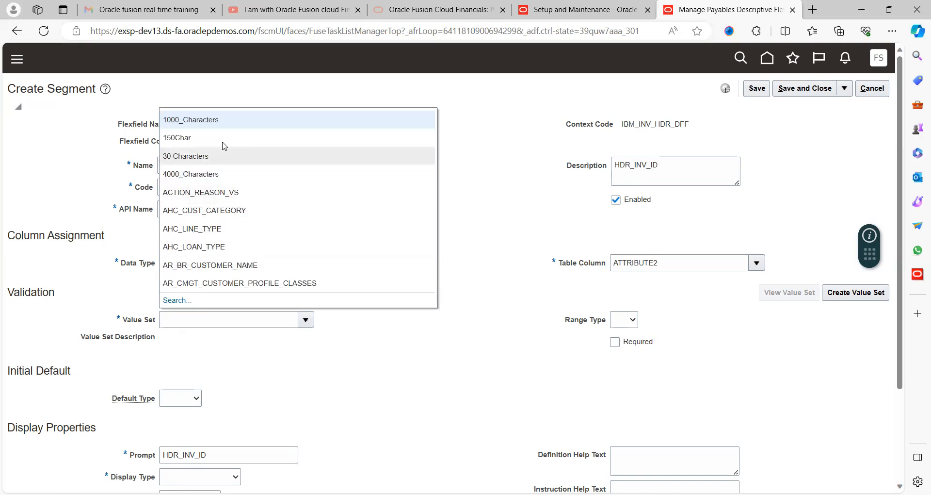
click(300, 362)
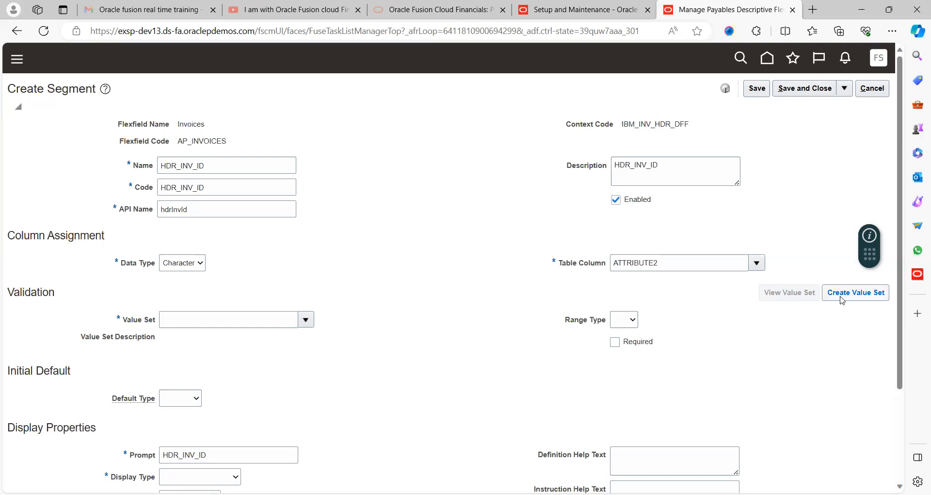
- Start a new value set for the segment, using IBM_HDR_DFF as both its code and its description
click(857, 296)
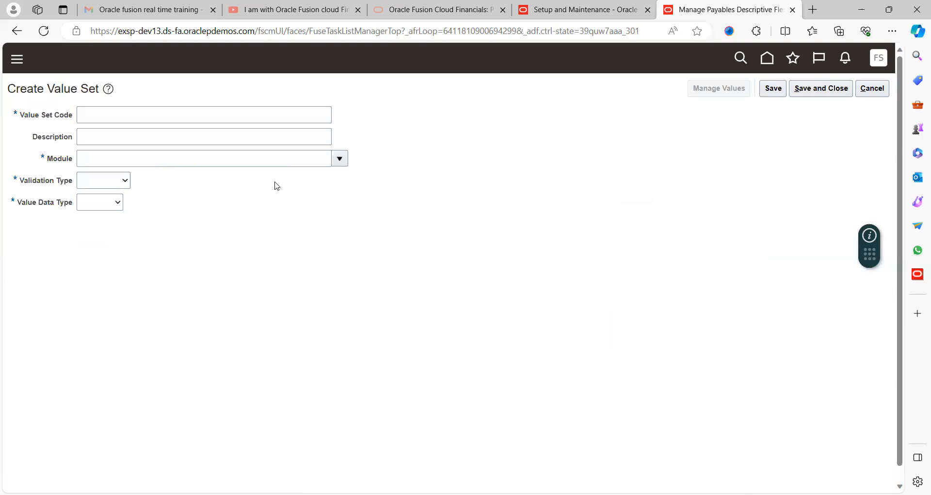
click(160, 116)
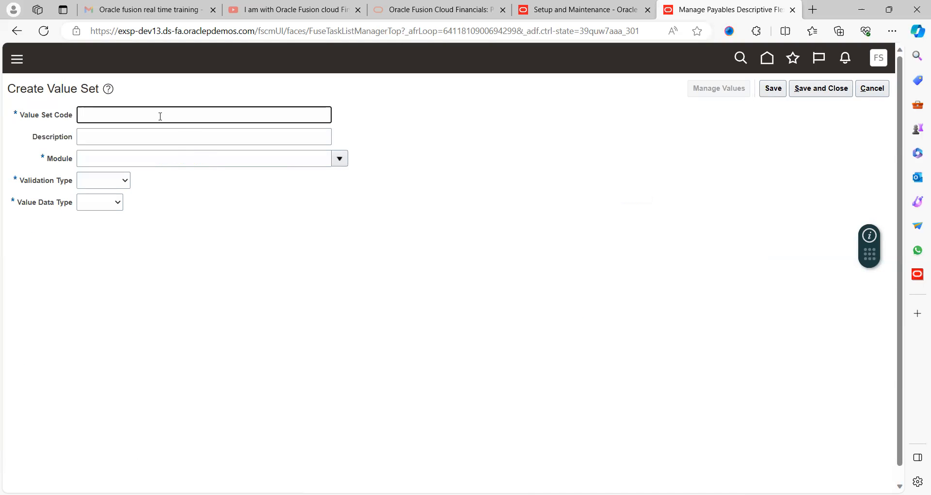
text(IBM_HDR_DFF)
key(Tab)
key(shift+Tab)
key(ctrl+c)
key(Tab)
key(ctrl+v)
- Assign the value set to the General Ledger module with Independent validation and the Character data type
key(Tab)
text(Gene)
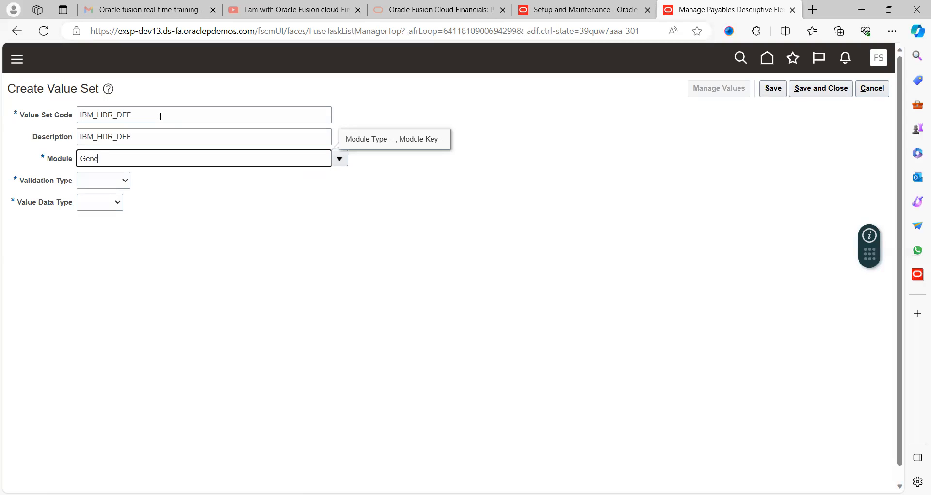
text(ral MLedger)
key(Tab)
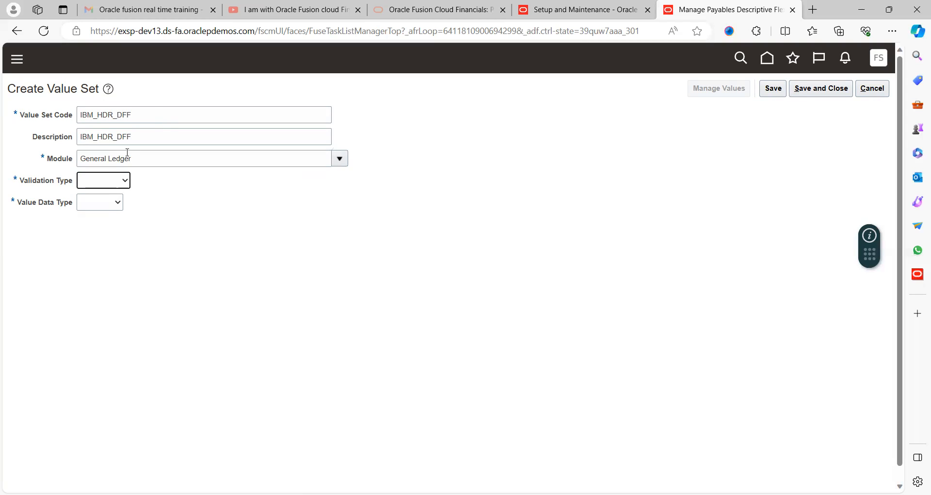
click(101, 181)
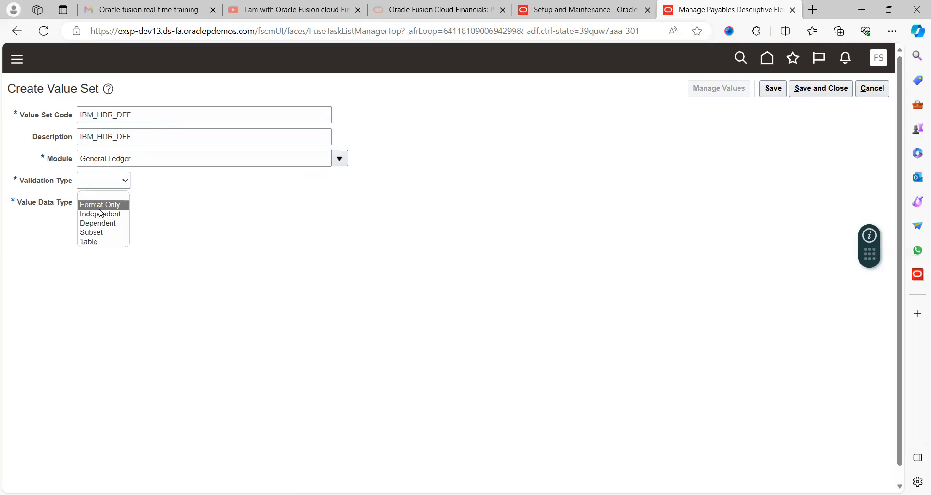
click(98, 214)
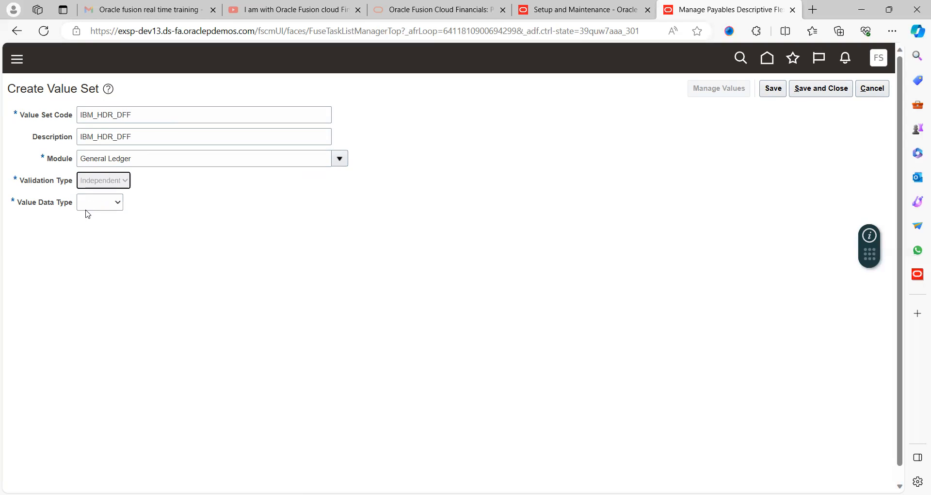
click(133, 207)
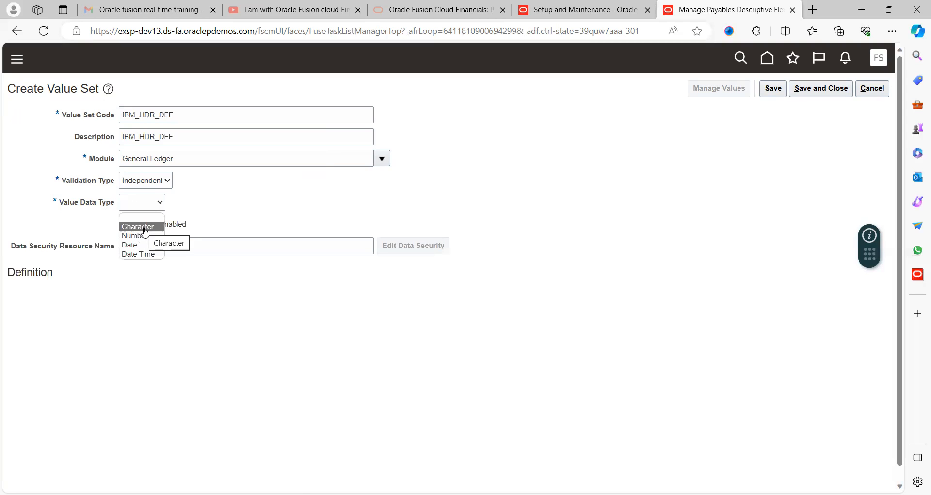
click(141, 227)
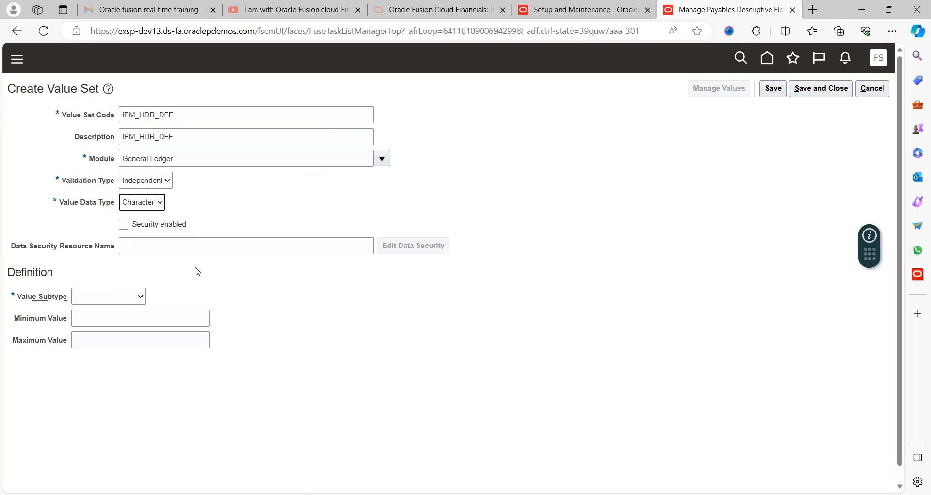
- Define the value set's subtype as Text with a maximum length of 4 and save it
click(112, 301)
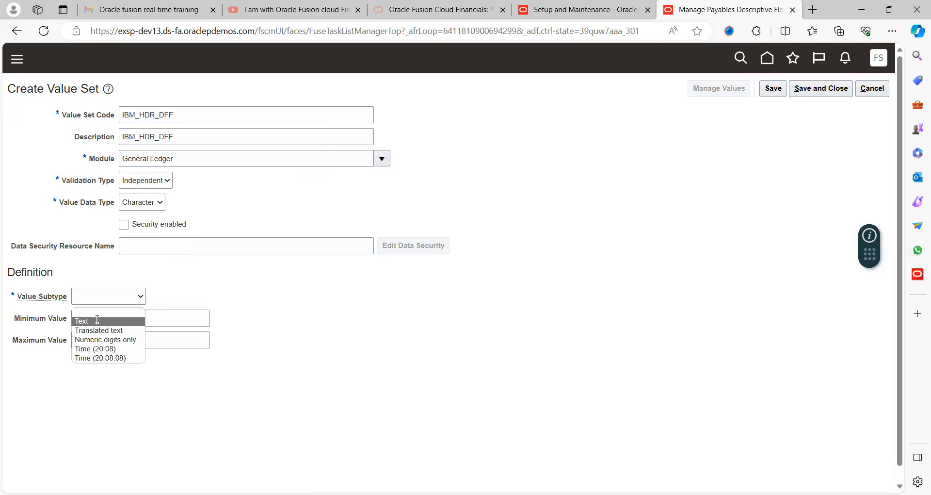
click(98, 322)
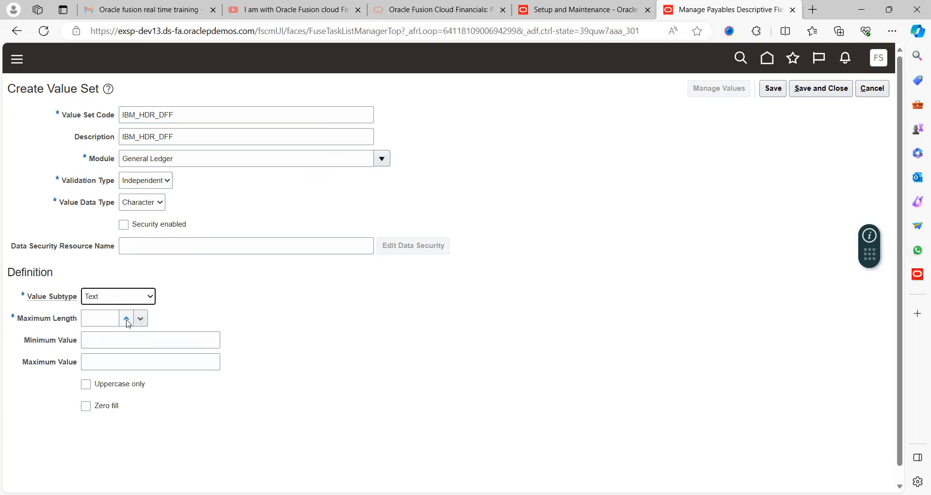
click(126, 320)
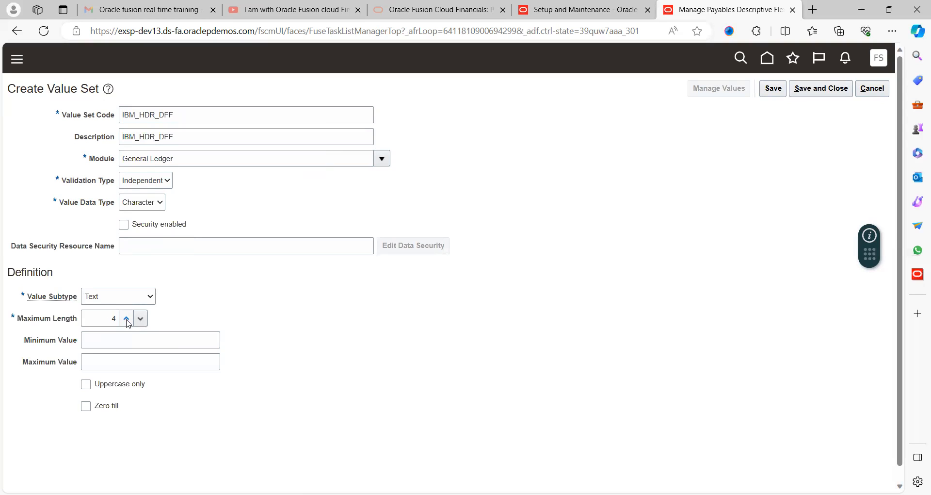
click(778, 92)
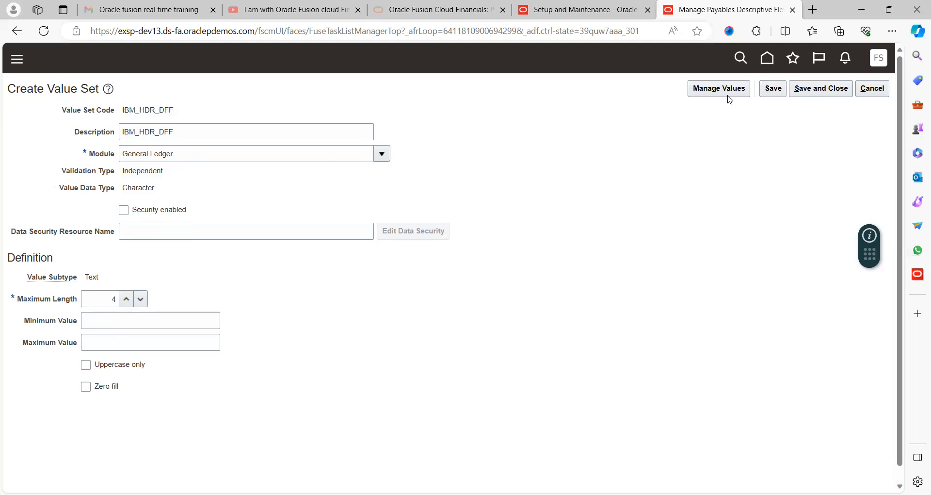
- Open the values of IBM_HDR_DFF for management and add value 8989 with the description INVOICE ID
click(744, 94)
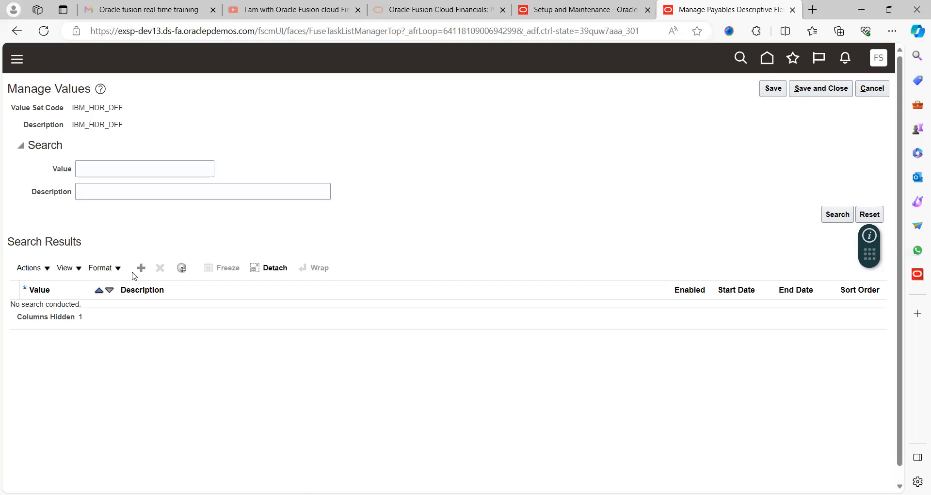
click(141, 271)
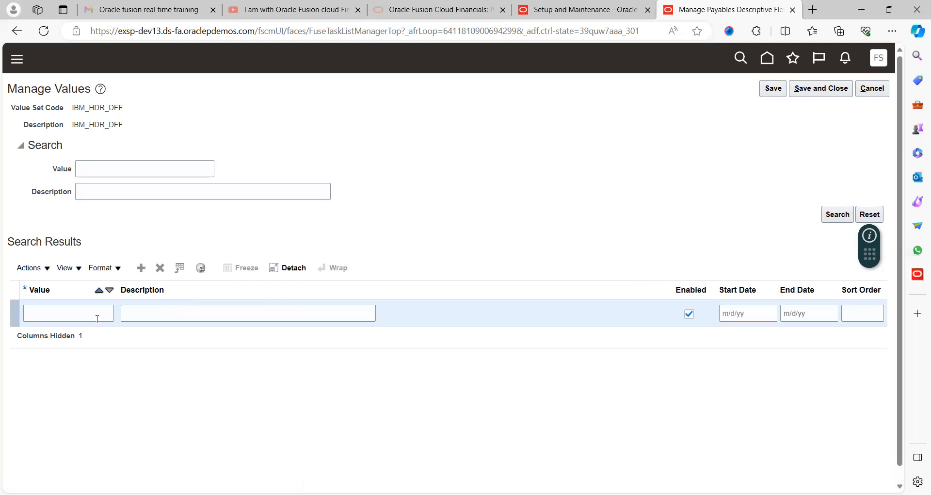
click(79, 312)
text(8989)
key(Tab)
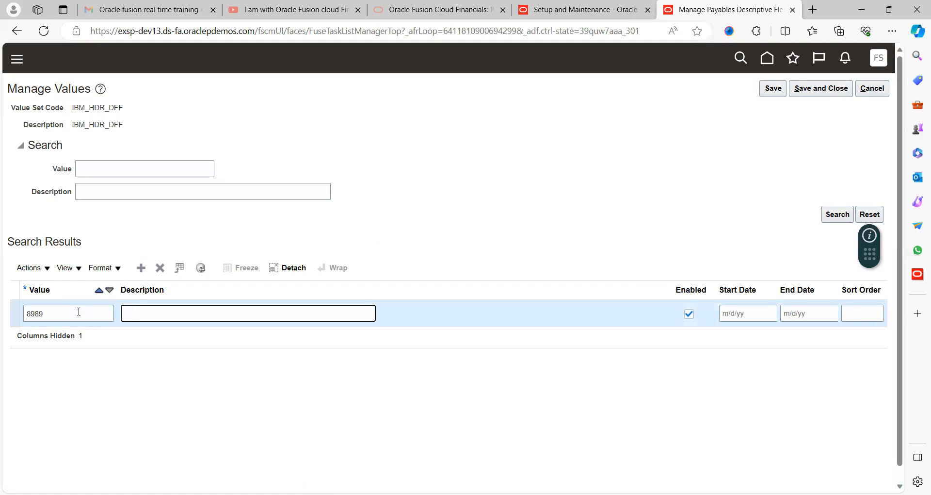
text(INVOICE ID)
- Add a second value, 7878, with the description INVOICE LINE ID
click(140, 268)
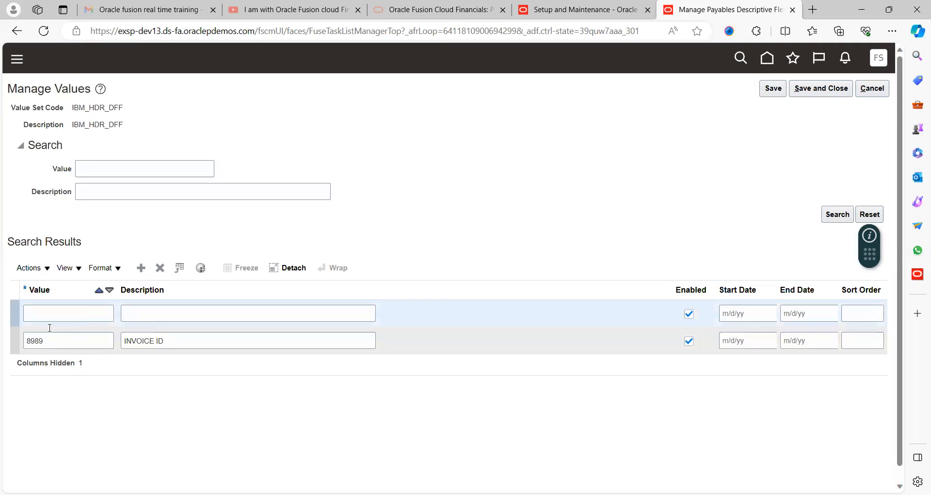
click(62, 311)
text(7878)
key(Tab)
text(INVOICE)
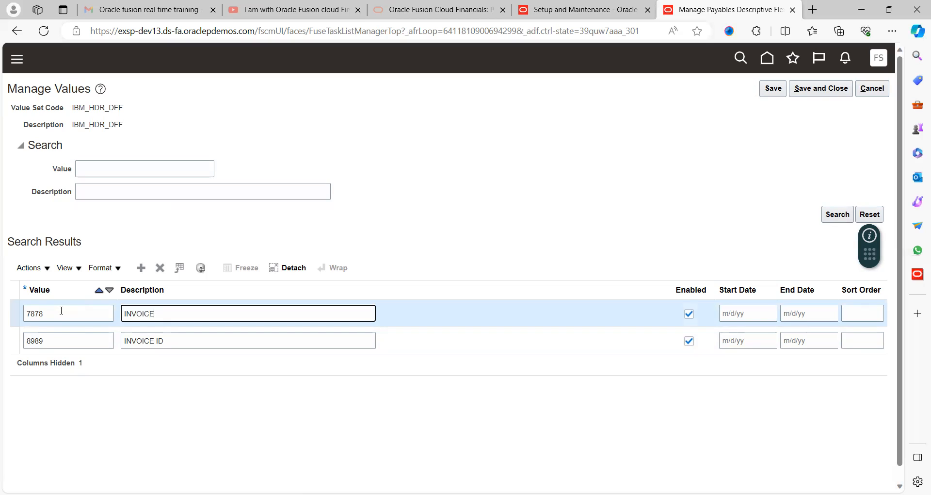
key(BackSpace)
text(LINE ID)
- Save the values and the value set, closing both to return to the HDR_INV_ID segment
click(773, 91)
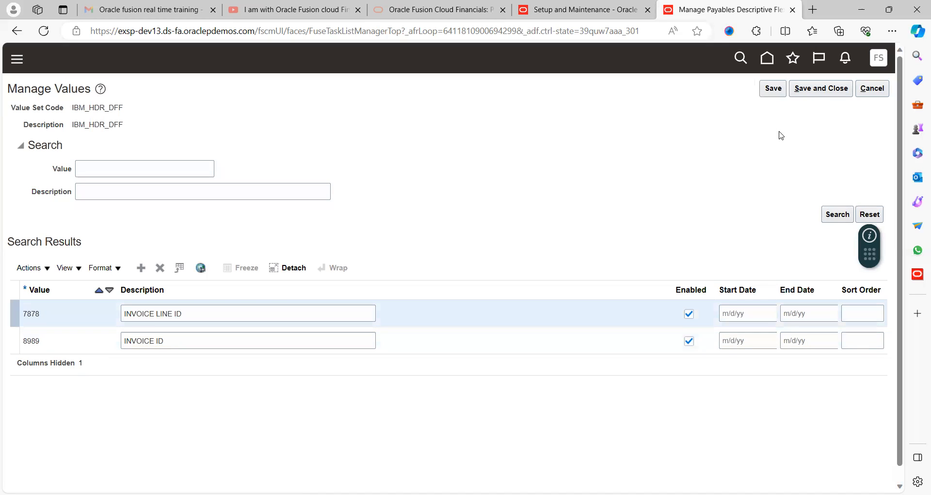
click(827, 91)
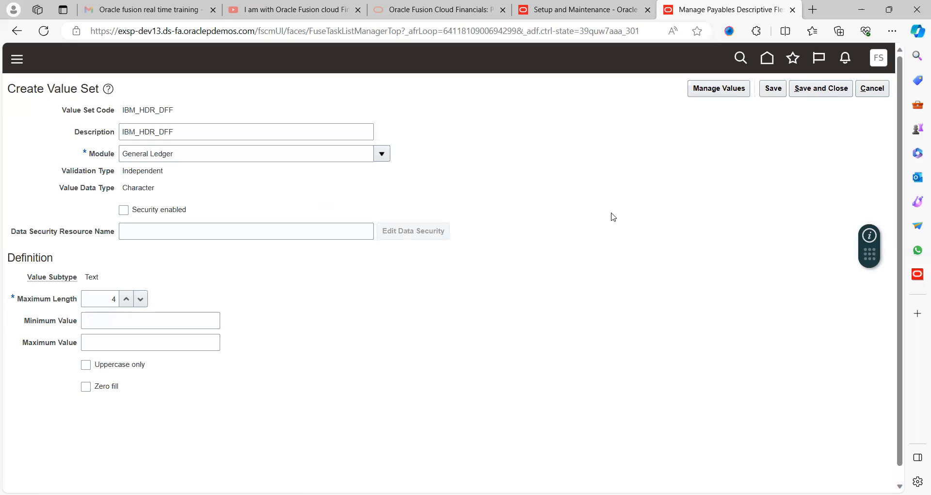
click(808, 91)
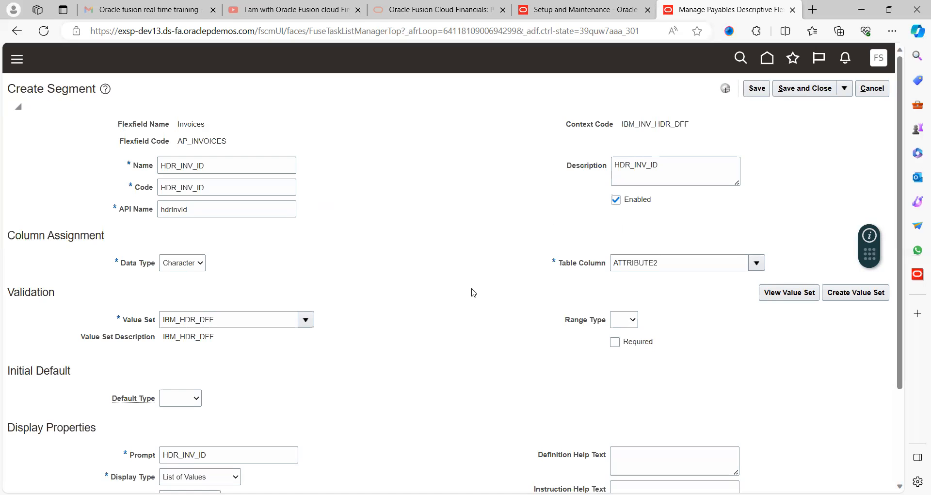
- Enable the HDR_INV_ID segment for BI, then save and close the segment
scroll(473, 293, down, 2)
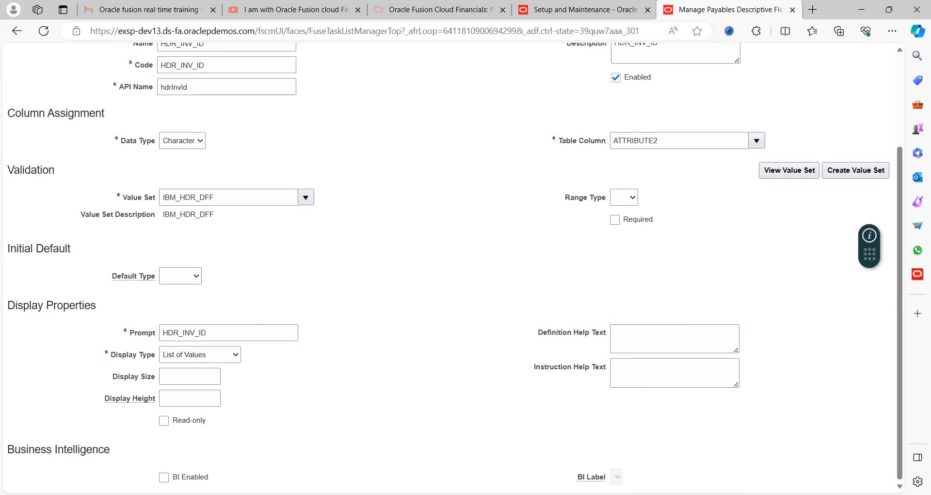
click(164, 477)
click(348, 412)
scroll(523, 275, up, 3)
click(798, 93)
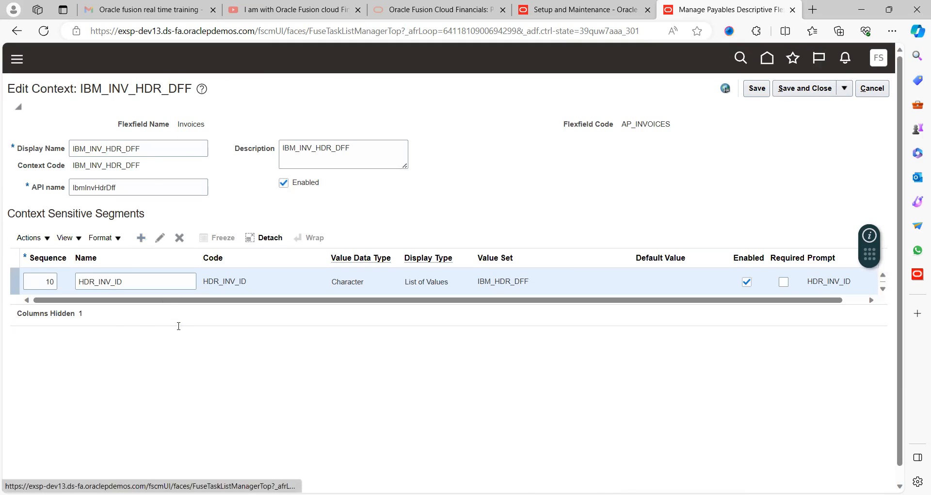
- Add another context-sensitive segment to IBM_INV_HDR_DFF, using HDR_INV_PO as both its name and description
click(187, 164)
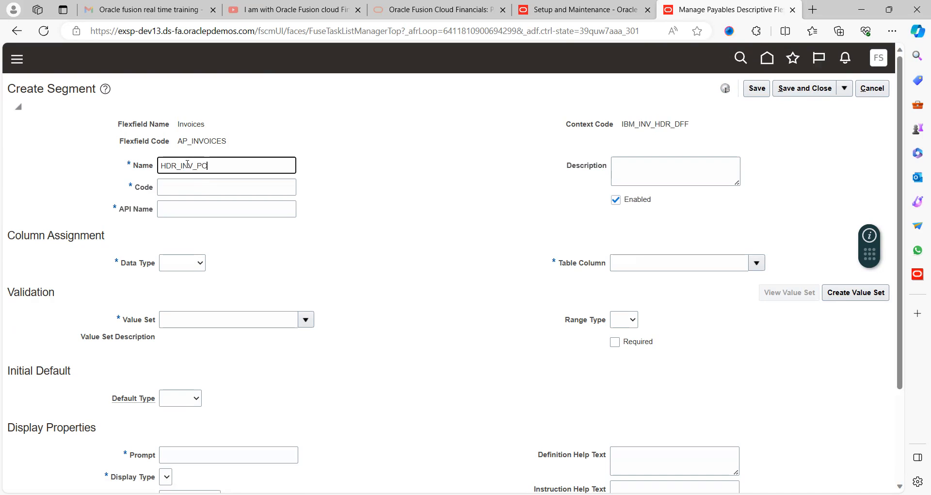
key(Tab)
key(shift+Tab)
key(ctrl+c)
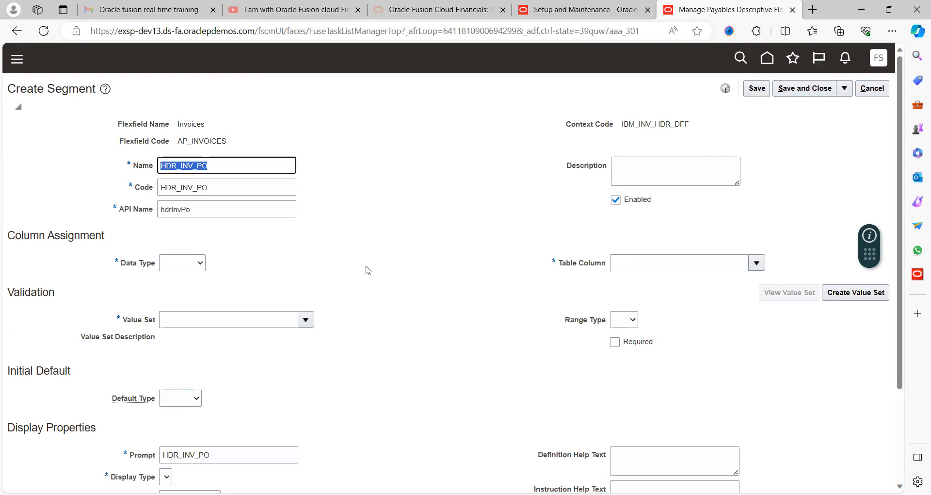
key(Tab)
key(Tab)
key(ctrl+v)
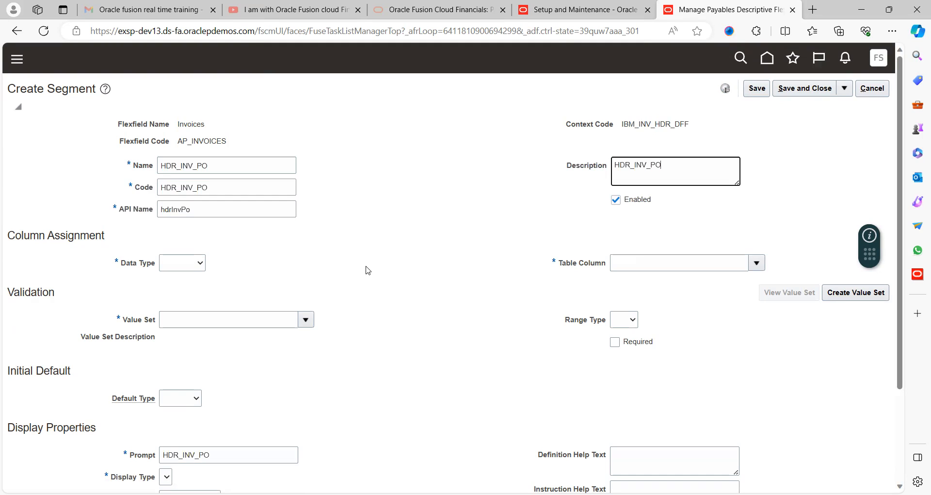
- Set the HDR_INV_PO segment's data type to Character and review the existing value sets offered for it
click(171, 264)
click(173, 289)
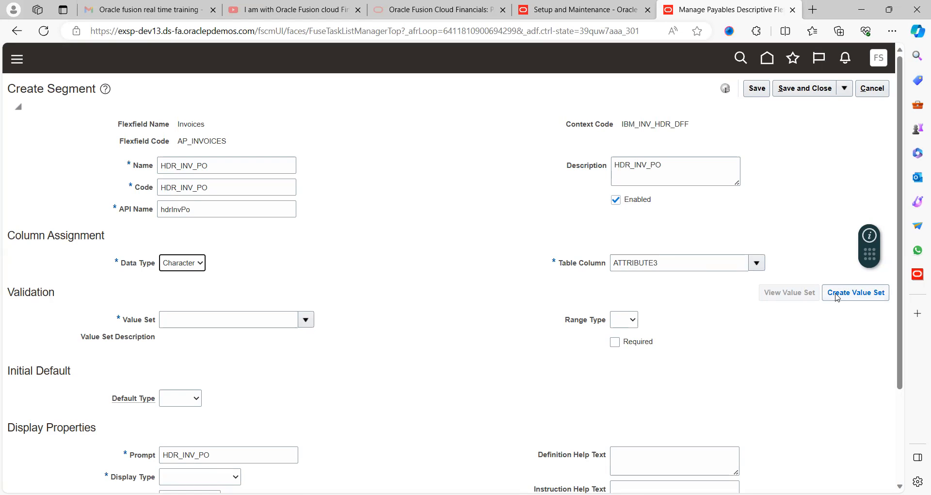
click(307, 320)
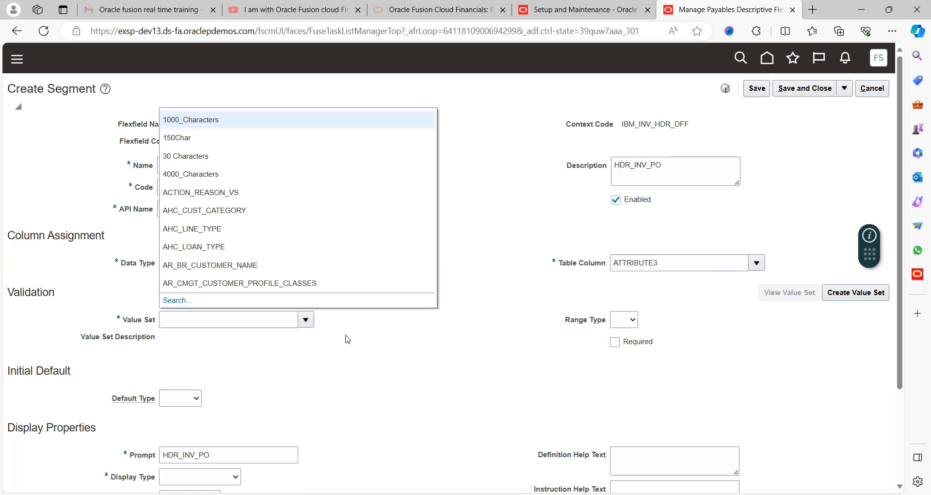
click(446, 350)
- Start a new value set in the General Ledger module, using HDR_PO_ID as both its code and description
click(847, 295)
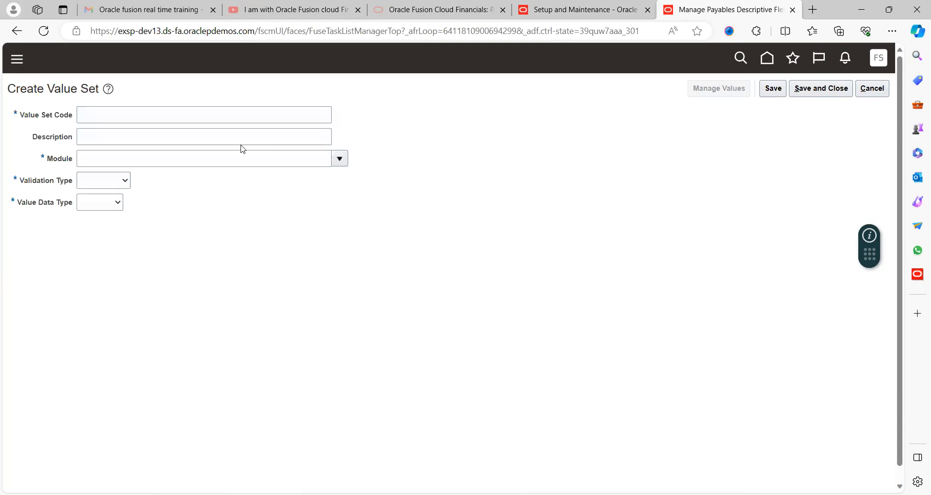
click(228, 113)
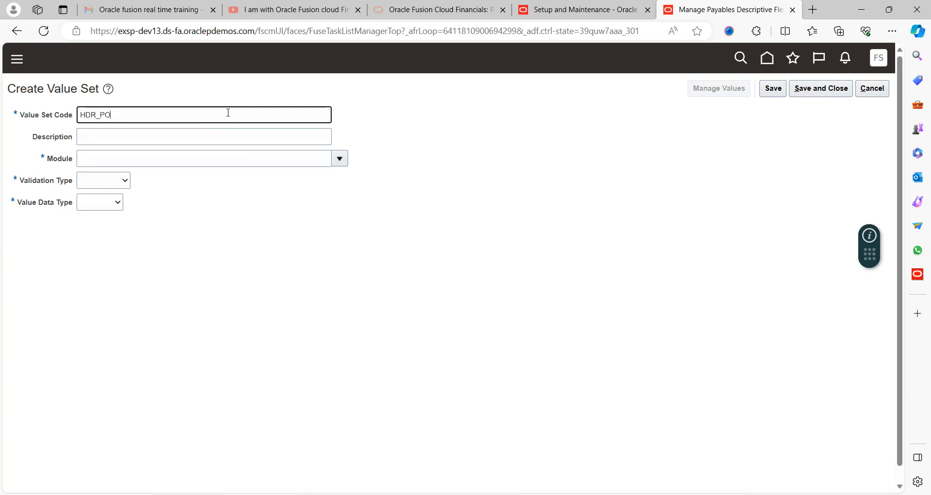
key(Tab)
key(shift+Tab)
key(ctrl+c)
key(Tab)
key(ctrl+v)
key(Tab)
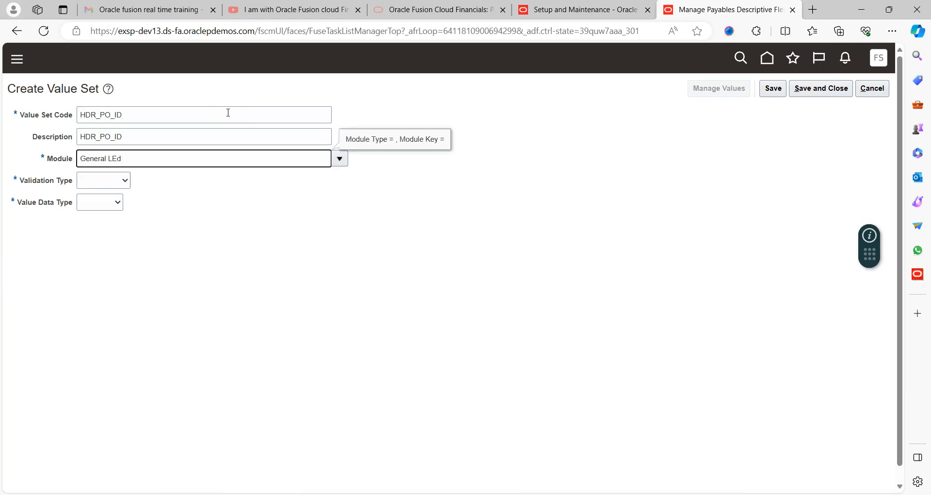
key(Tab)
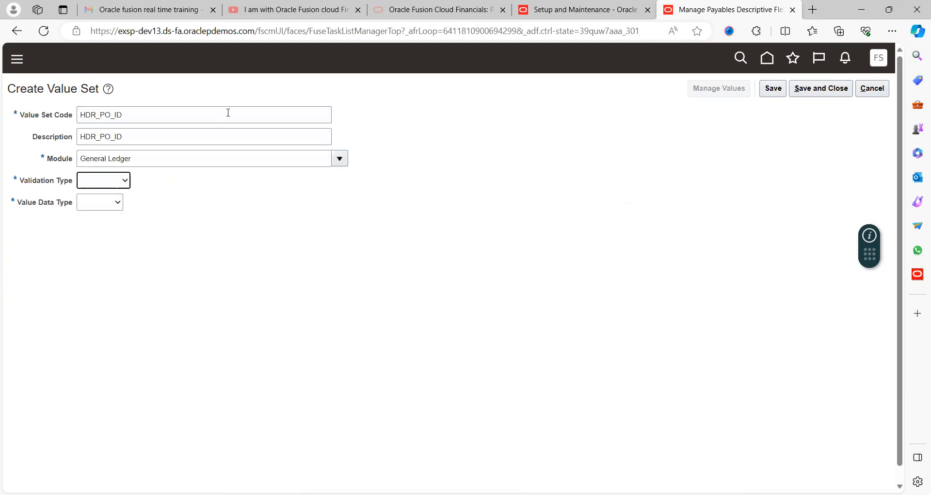
- Give HDR_PO_ID Independent validation, the Character data type and the Text value subtype
click(115, 185)
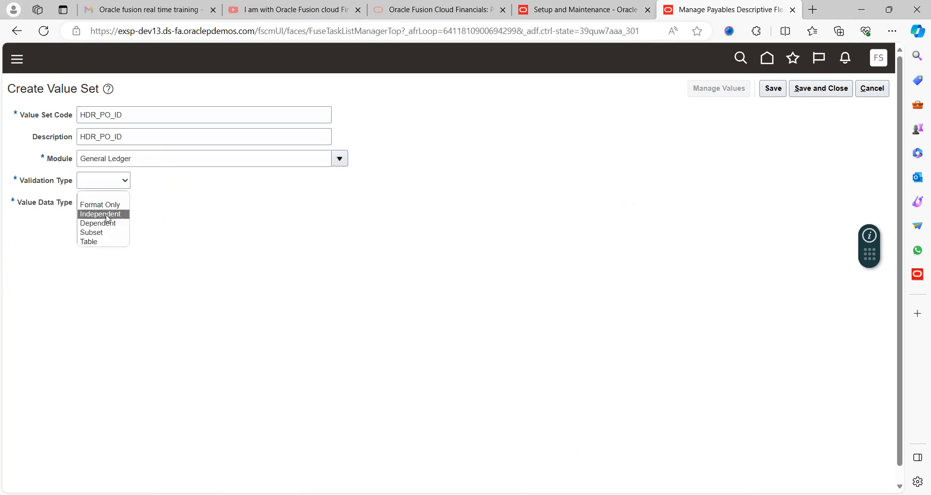
click(103, 214)
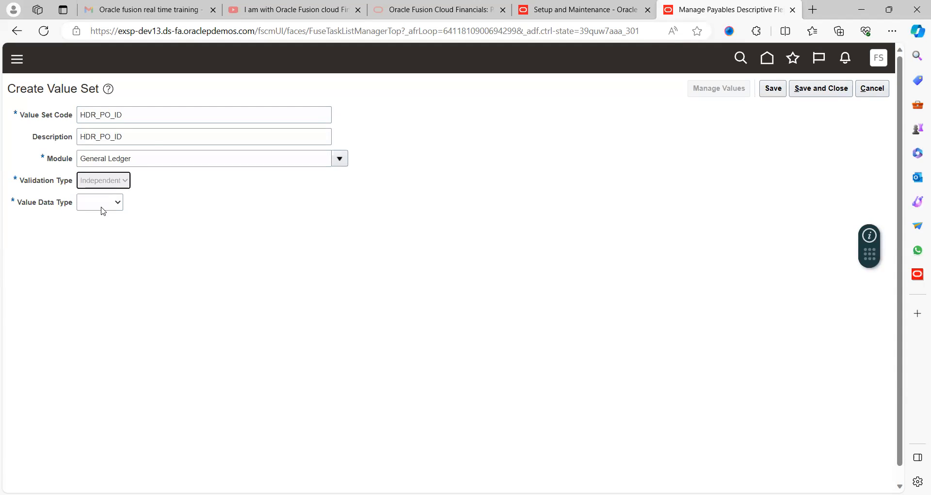
click(138, 206)
click(138, 228)
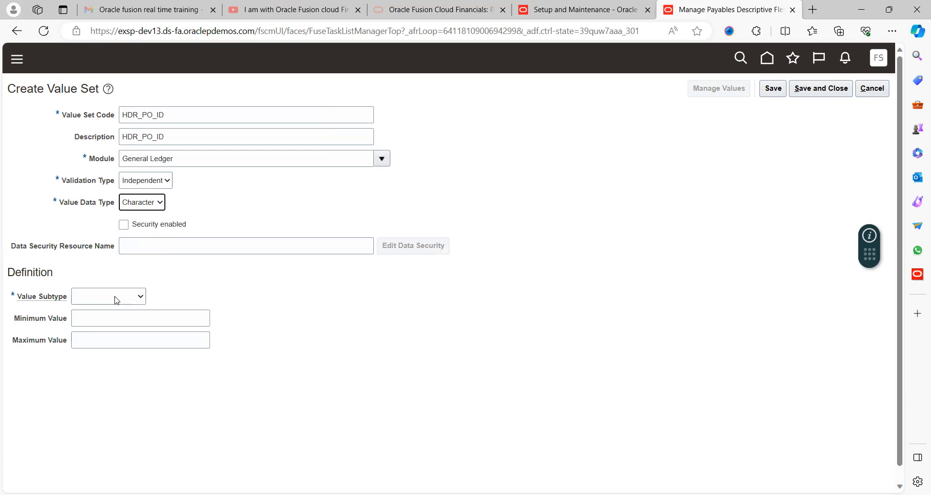
click(117, 300)
click(92, 323)
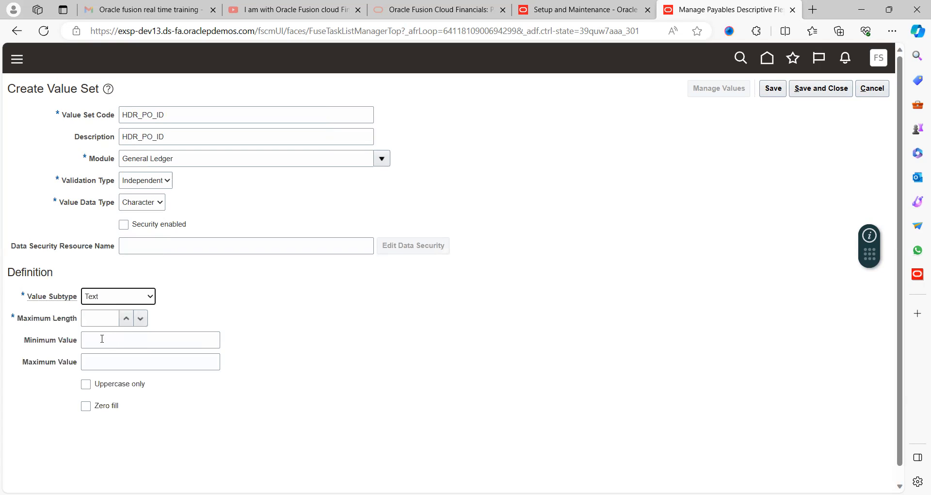
- Set HDR_PO_ID's maximum length to 4 and add the value 1245 with the description PO ID
click(125, 323)
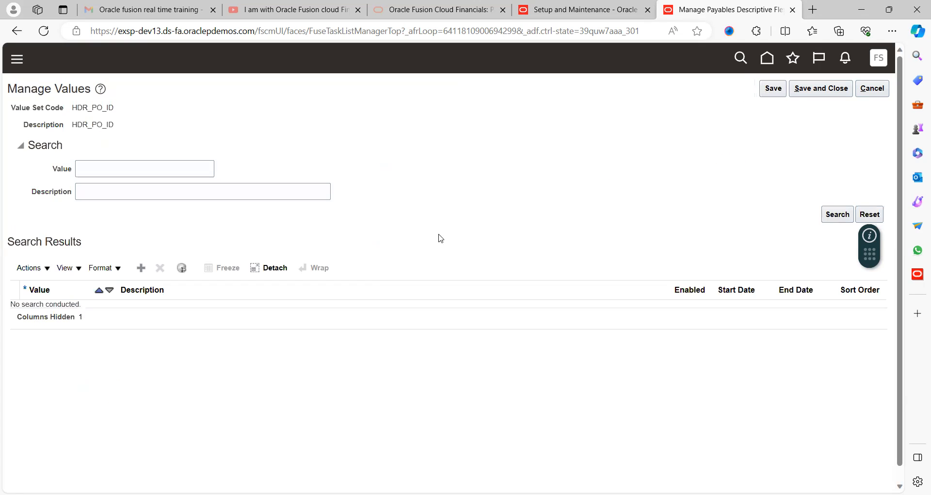
click(141, 267)
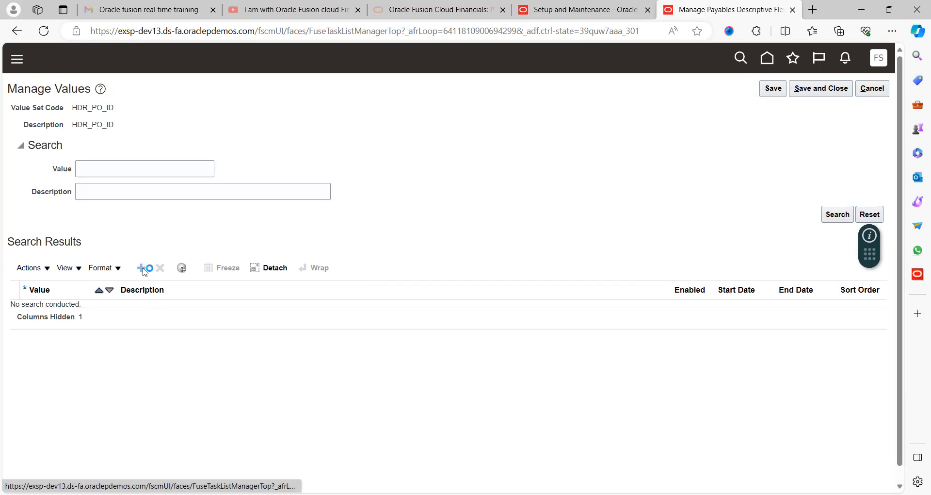
click(58, 315)
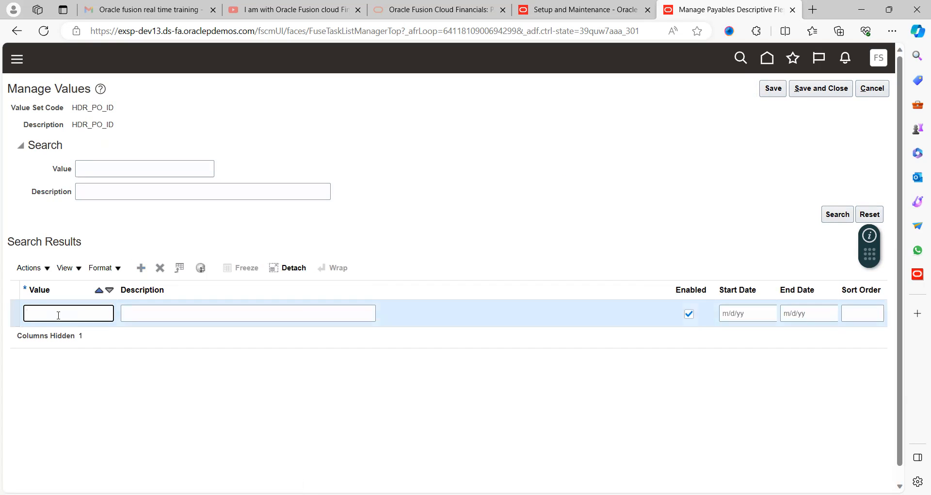
key(Tab)
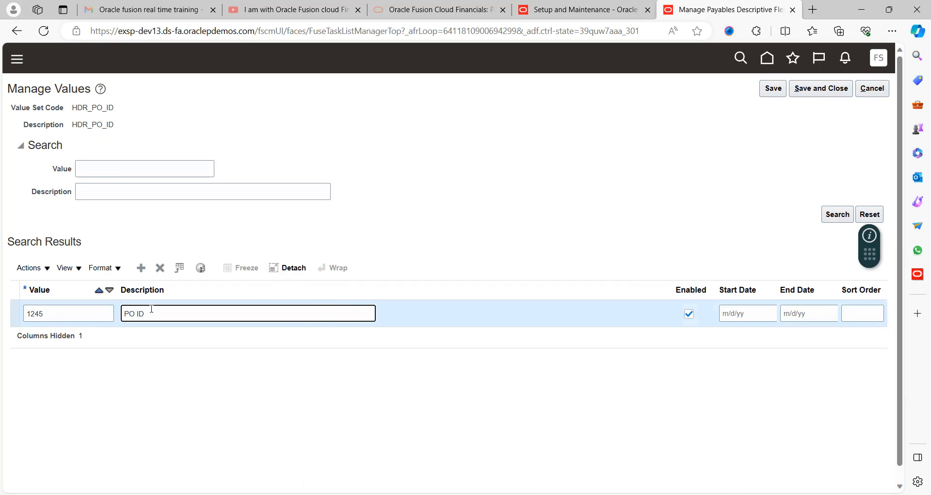
- Add the value 1456 with the description Po LINE ID, and save and close both the values and the HDR_PO_ID value set
click(141, 268)
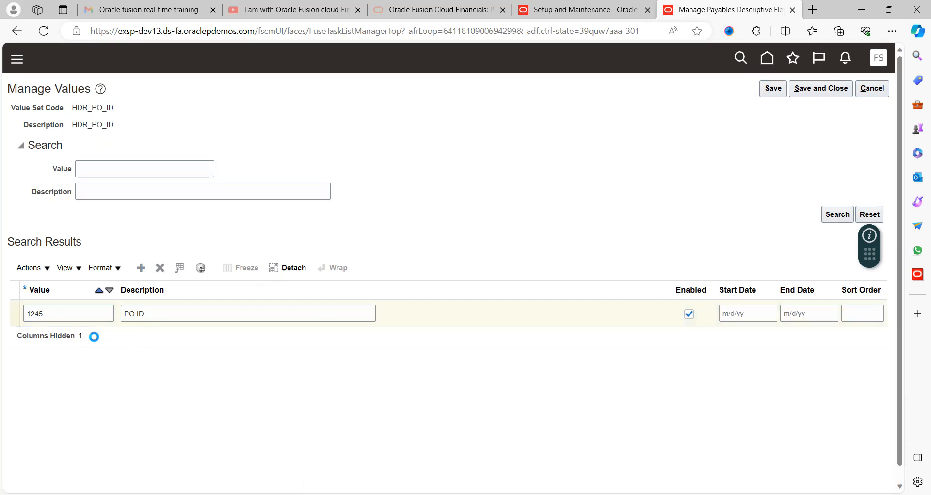
click(63, 314)
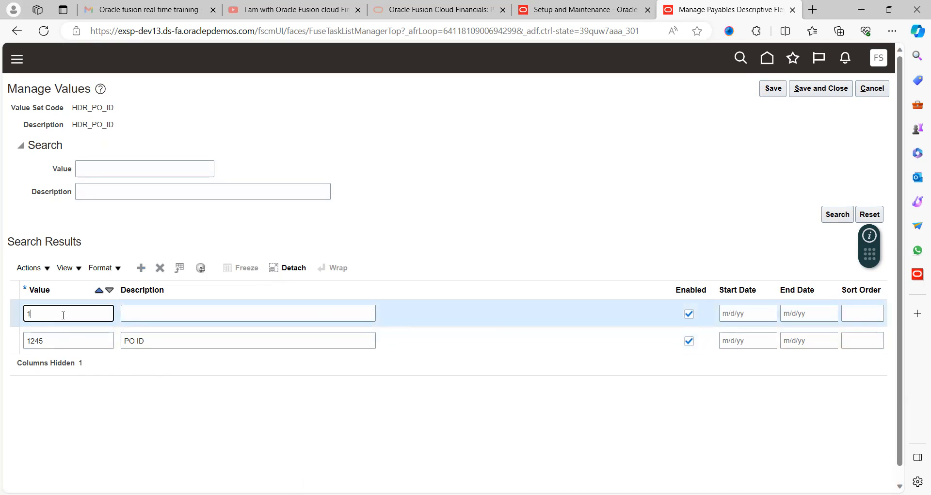
key(Tab)
text(PPO )
text(LINE ID)
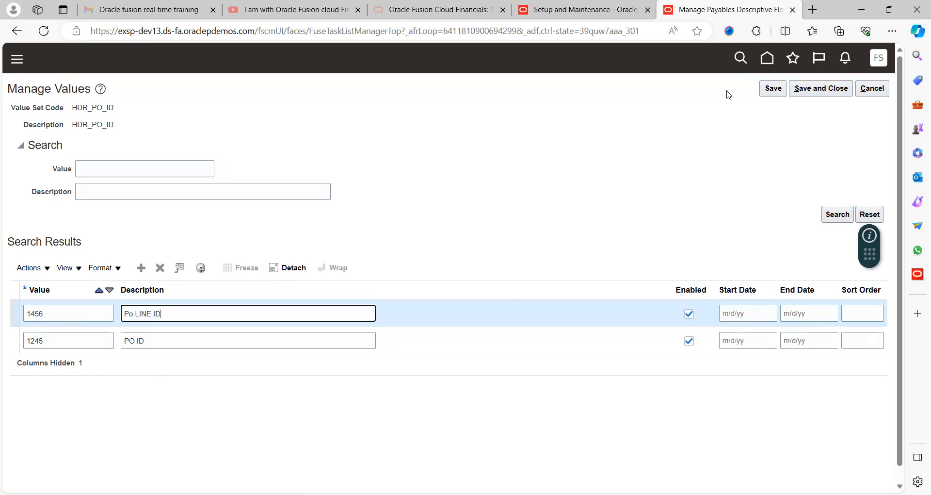
click(770, 90)
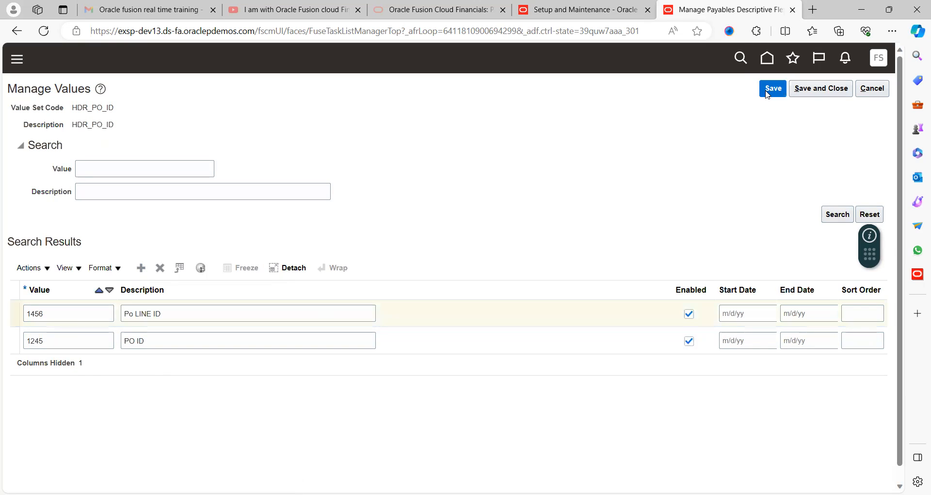
click(818, 91)
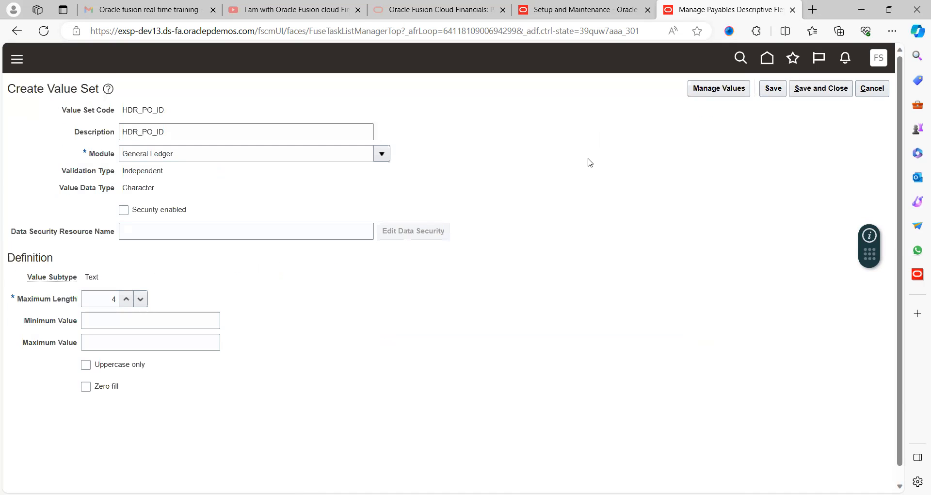
click(819, 91)
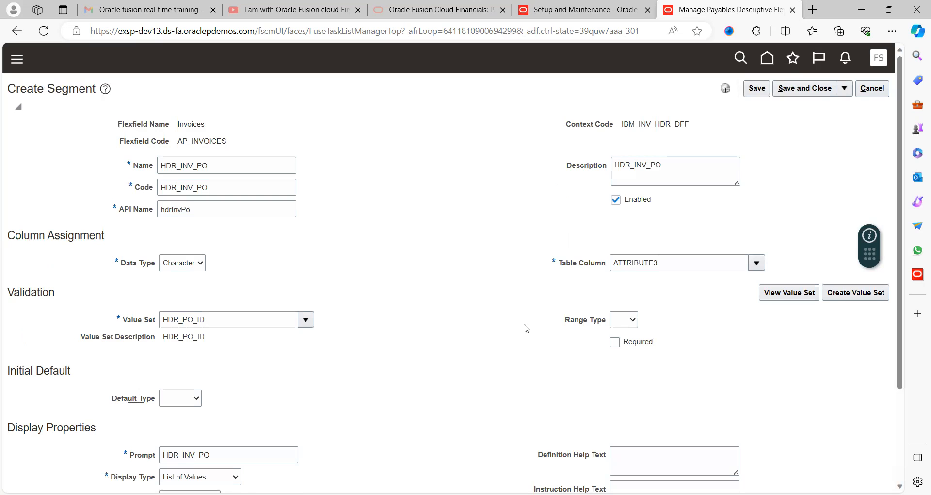
- Make the HDR_INV_PO segment required and BI enabled, and save it along with the IBM_INV_HDR_DFF context, returning to the Invoices flexfield
scroll(497, 334, down, 3)
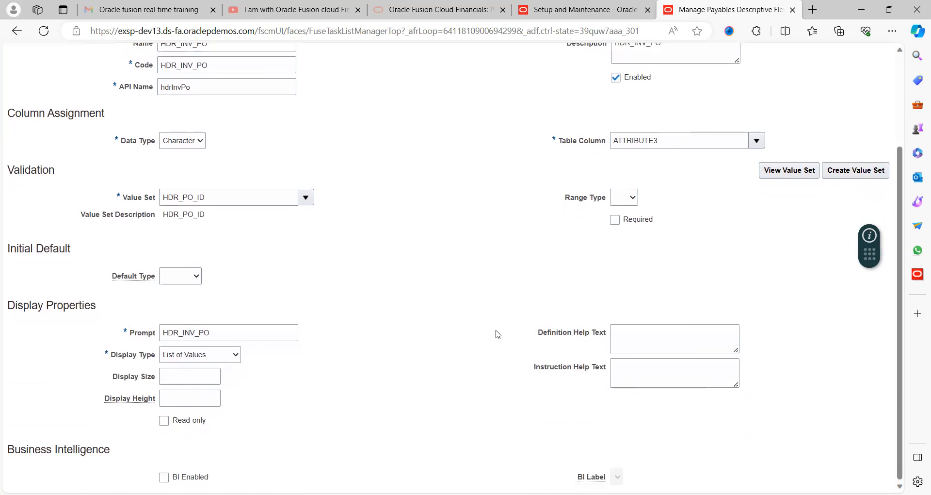
click(615, 220)
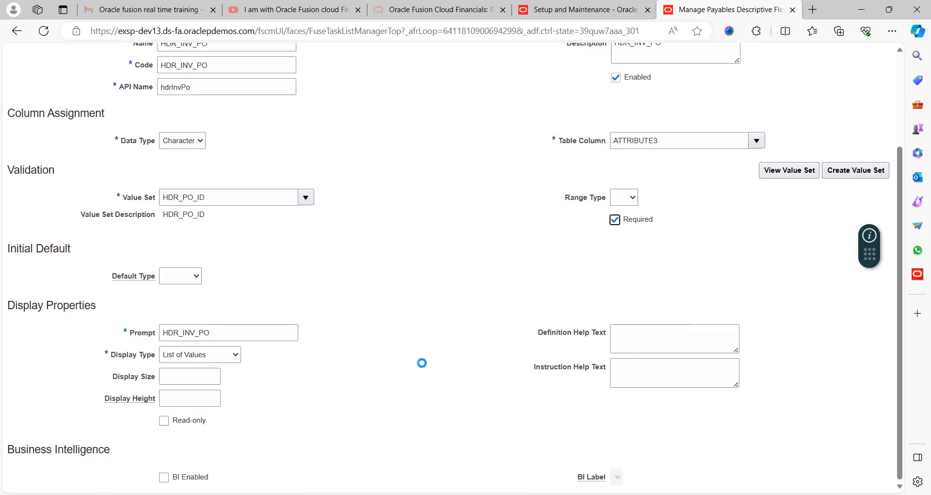
click(164, 476)
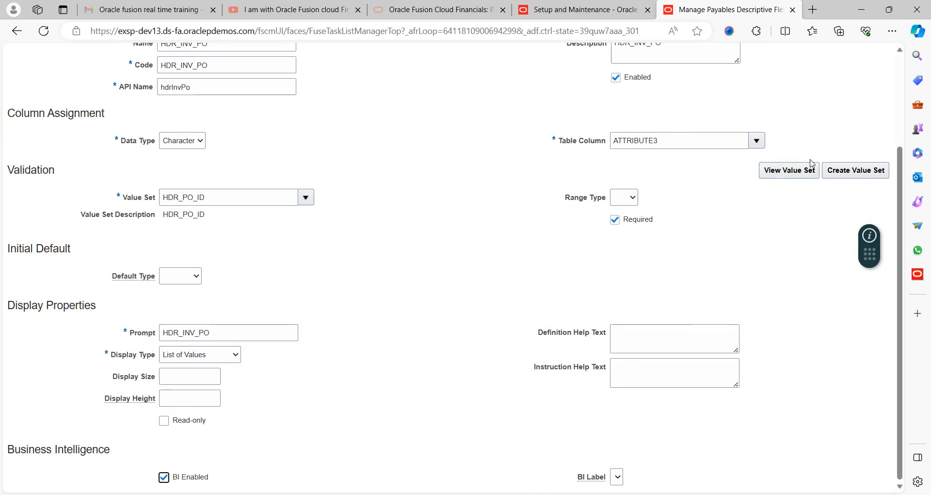
scroll(899, 106, up, 3)
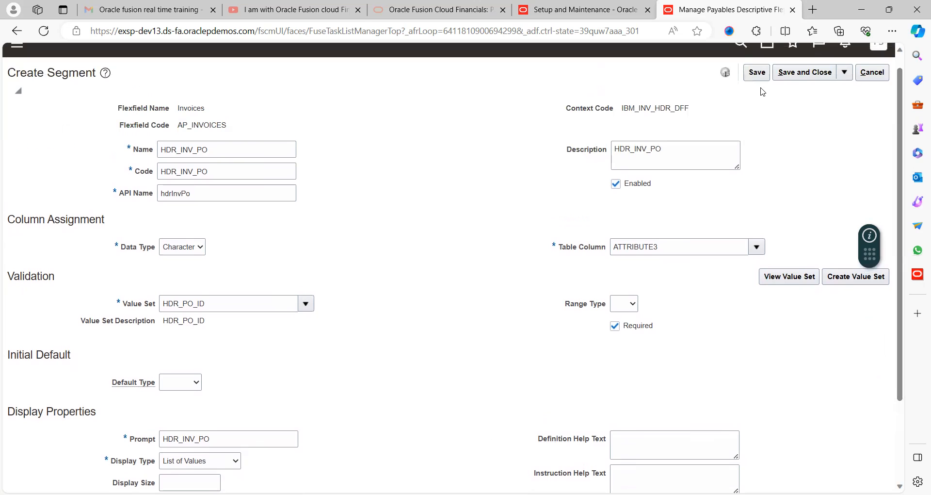
click(757, 72)
click(791, 75)
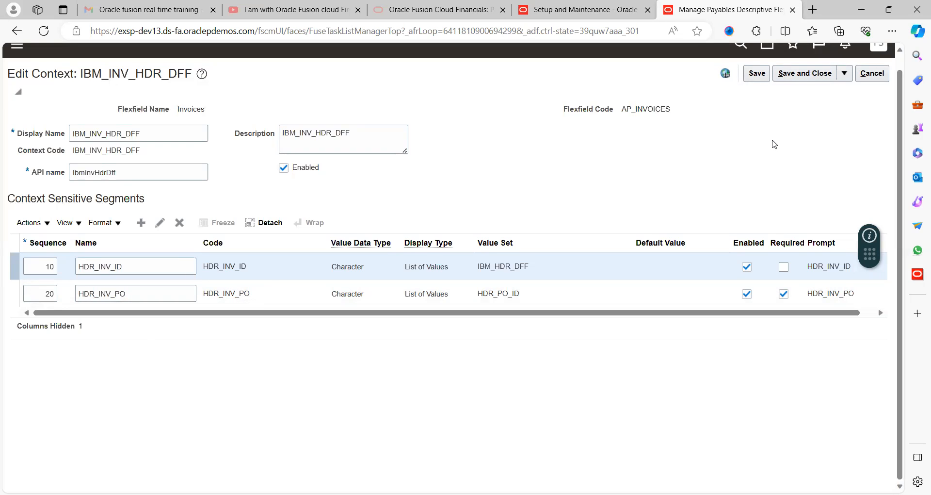
click(798, 75)
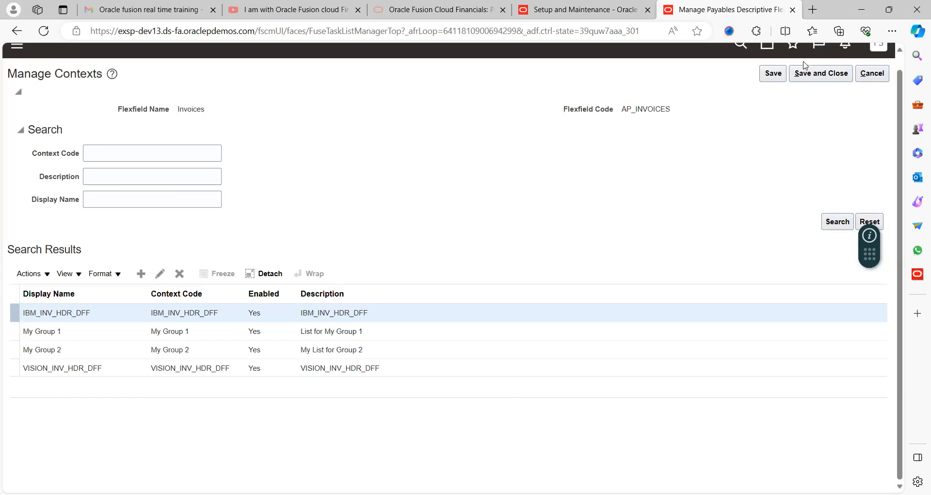
click(810, 77)
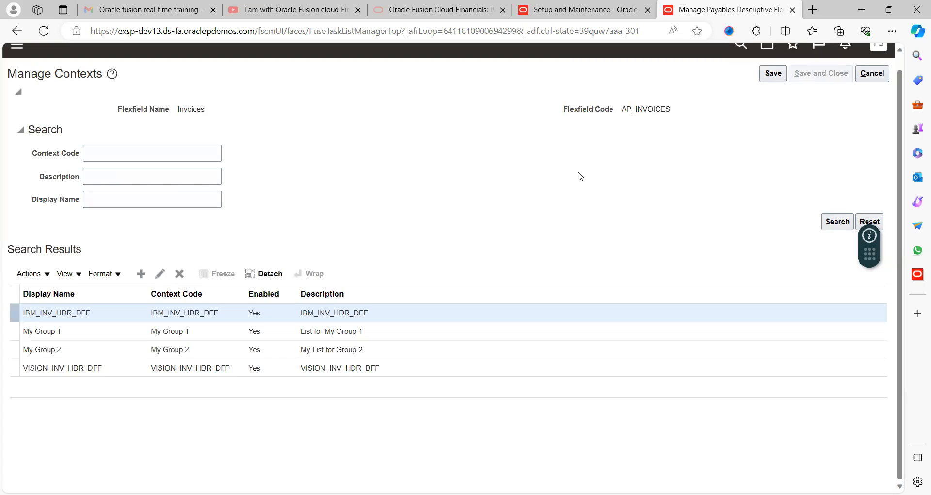
- Compare the context-sensitive segments of IBM_INV_HDR_DFF, My Group 1 and VISION_INV_HDR_DFF, finishing on the IBM_INV_HDR_DFF context
scroll(423, 140, down, 4)
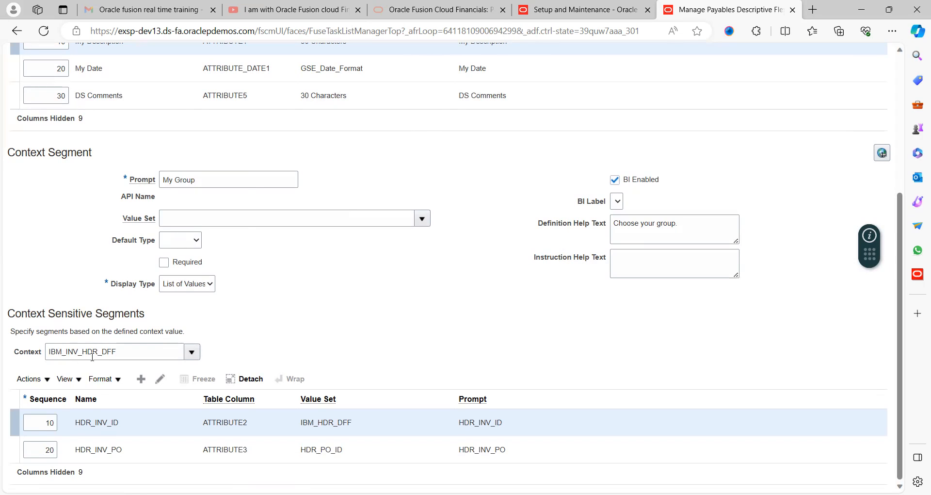
click(191, 351)
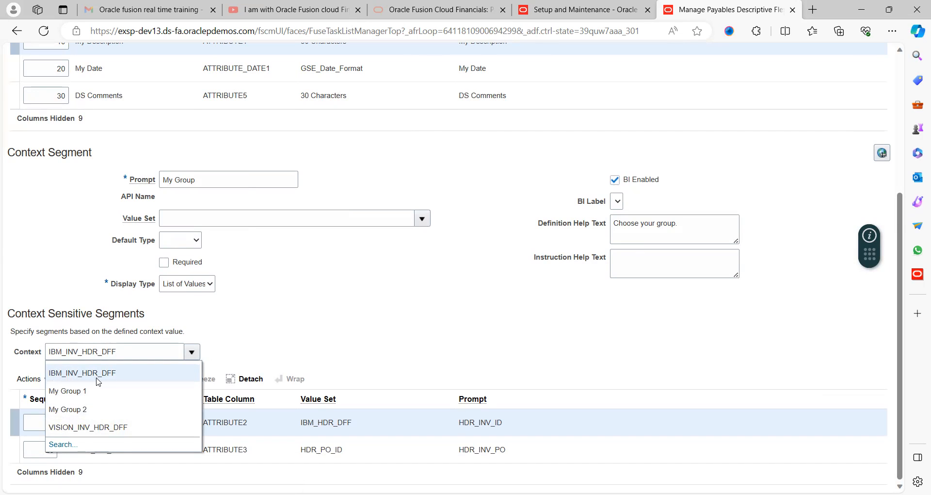
click(306, 330)
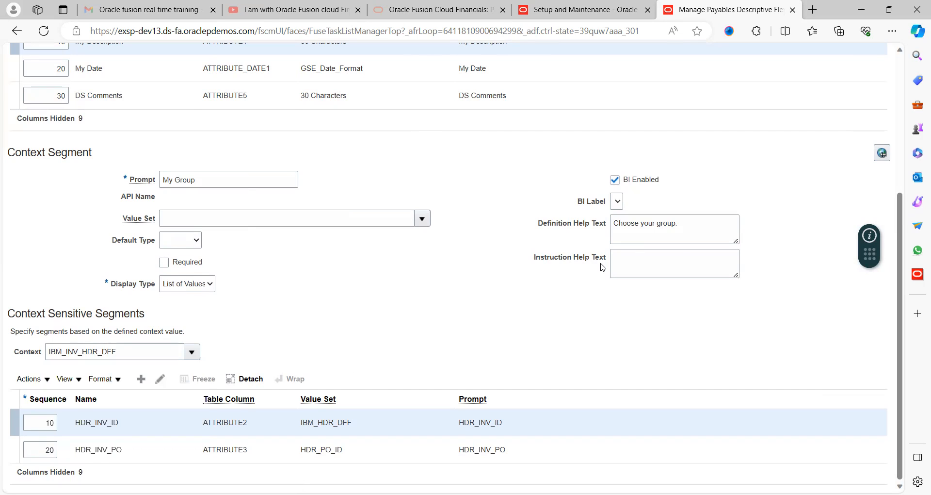
click(192, 352)
click(120, 389)
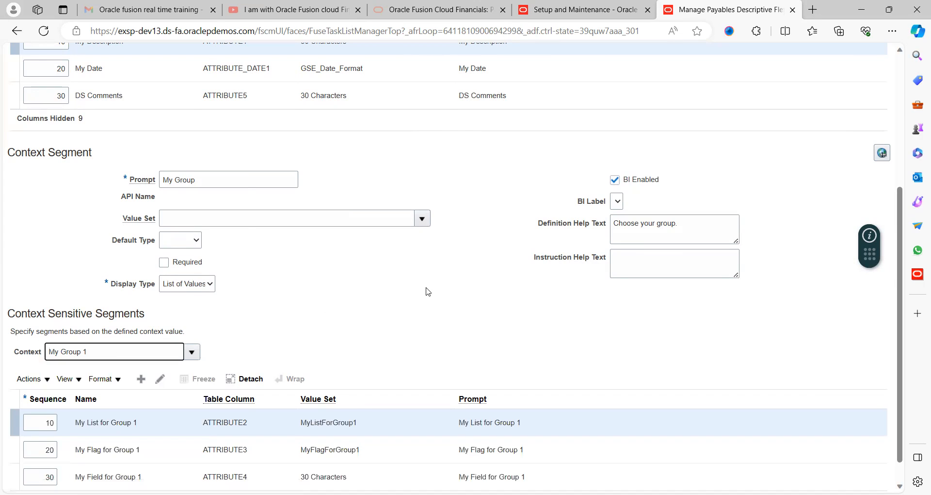
scroll(428, 291, down, 1)
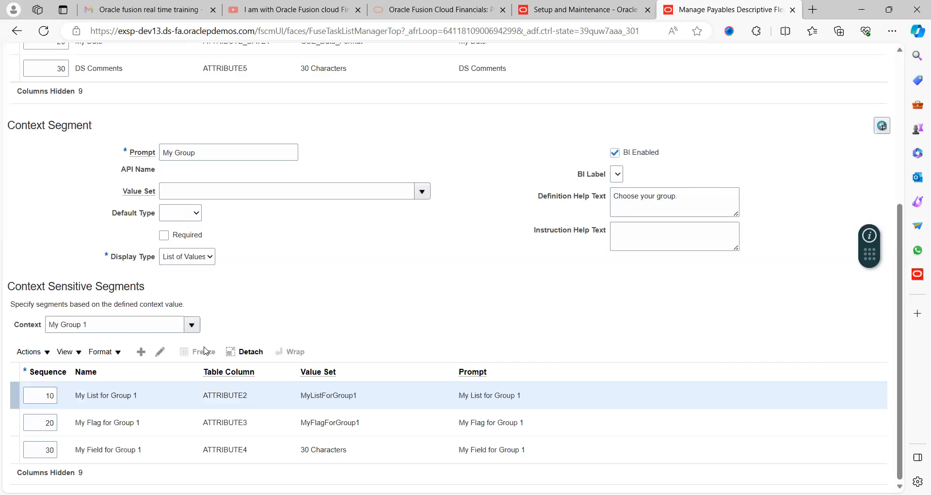
click(196, 324)
click(91, 430)
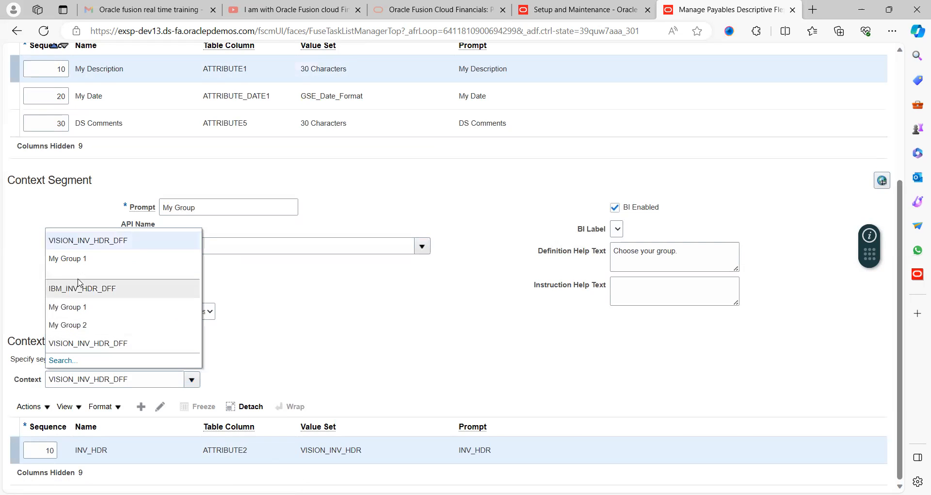
click(83, 286)
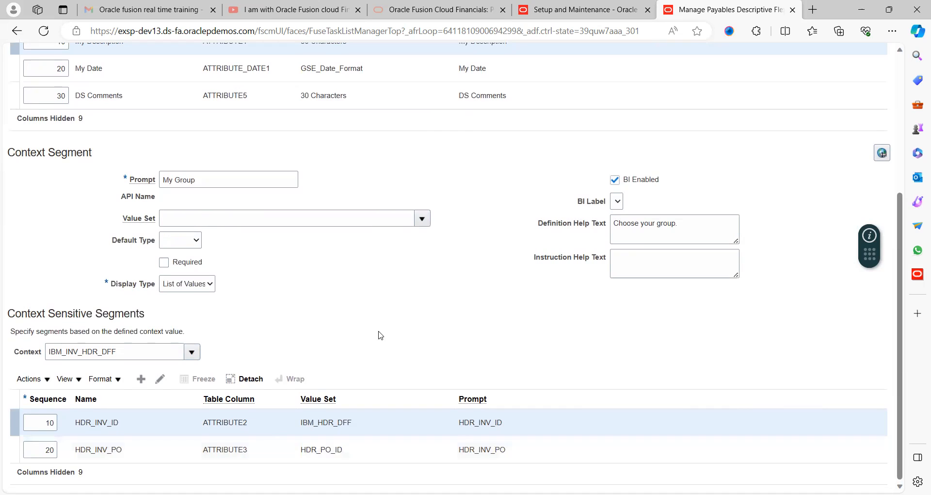
- Save and close the Invoices descriptive flexfield and leave the Payables descriptive flexfields task
scroll(454, 304, up, 4)
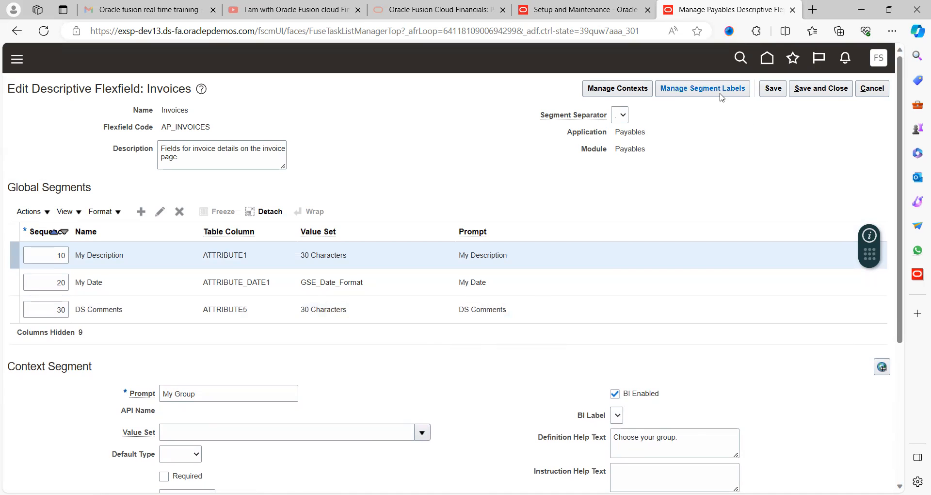
click(820, 92)
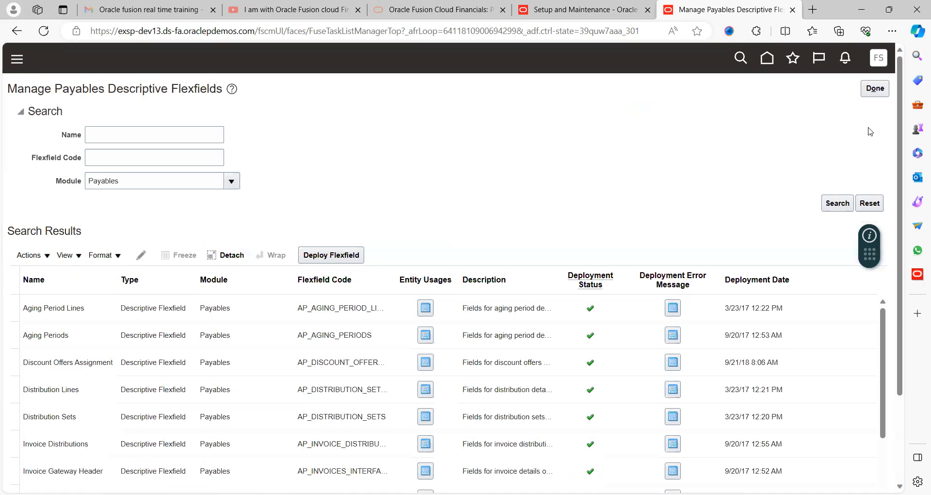
click(875, 89)
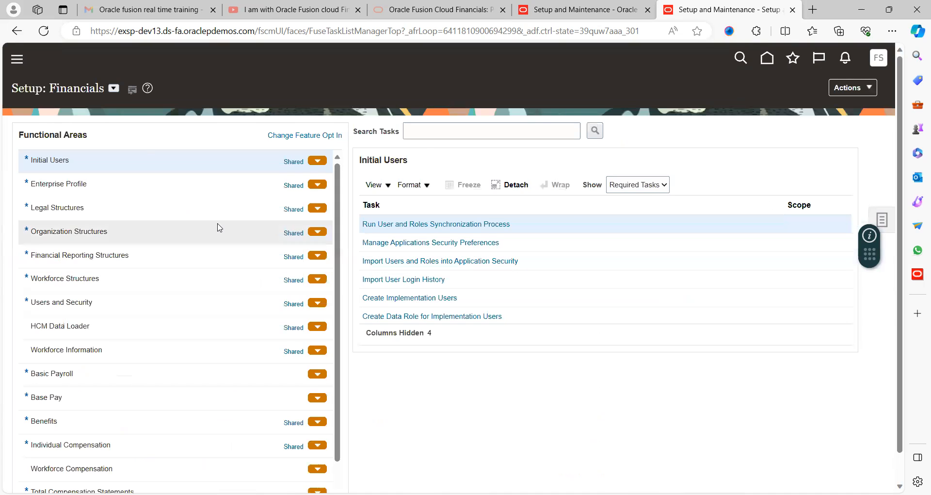
click(112, 90)
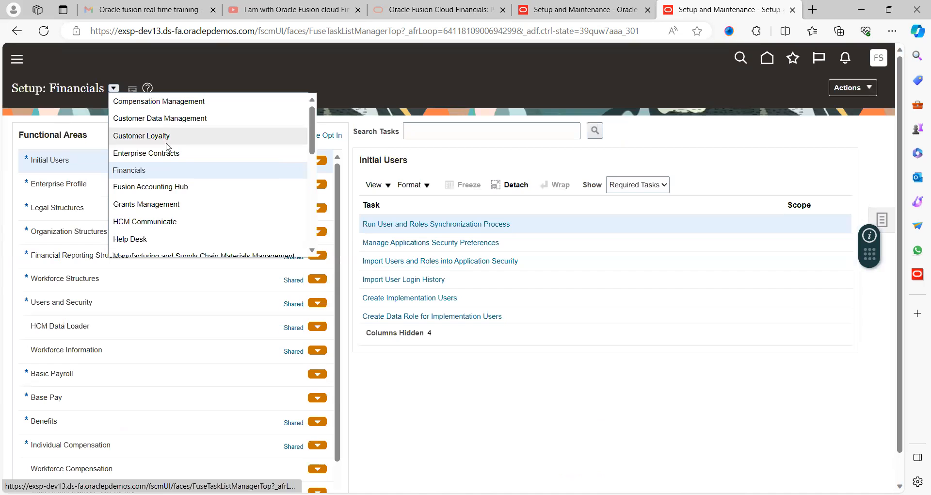
click(144, 171)
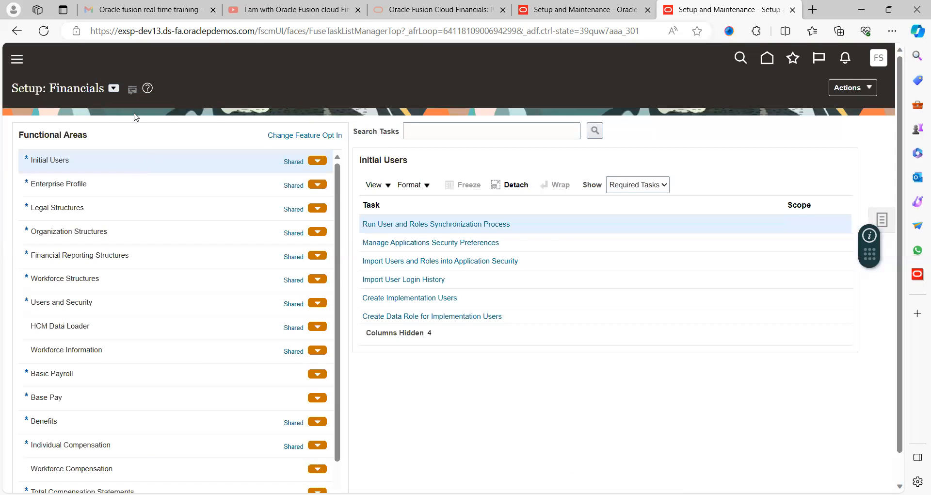
click(111, 92)
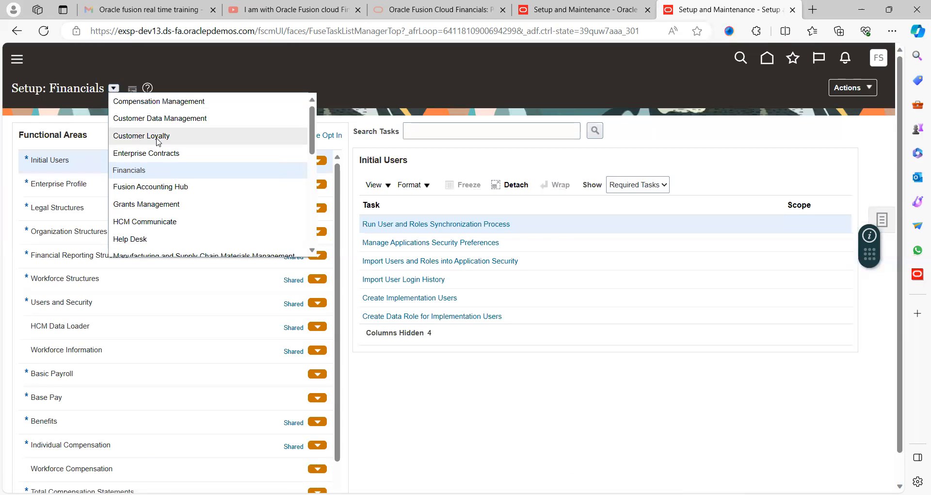
click(175, 140)
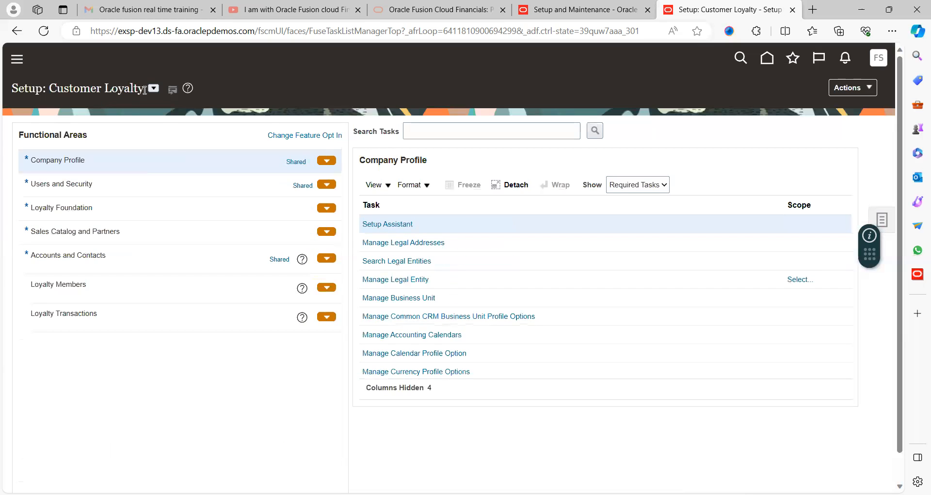
- Switch the setup to the Financials offering and show all tasks for the Payables functional area
click(153, 88)
click(175, 170)
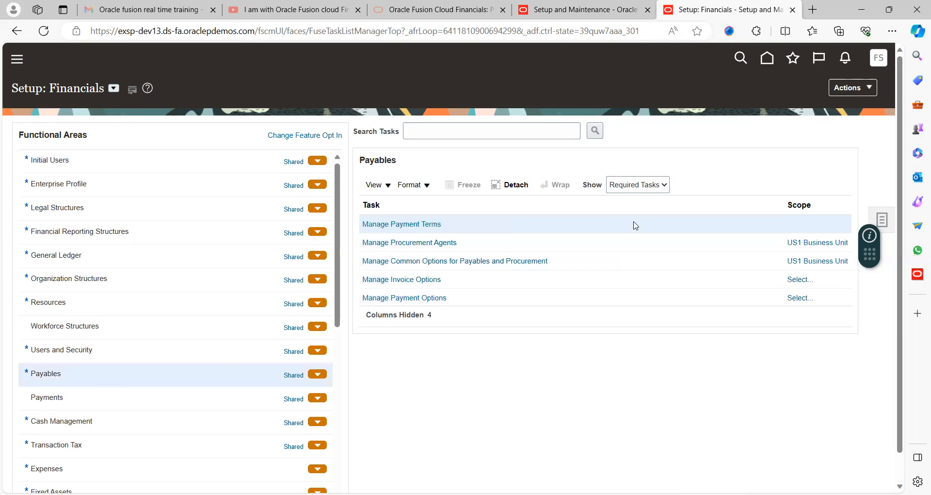
click(643, 190)
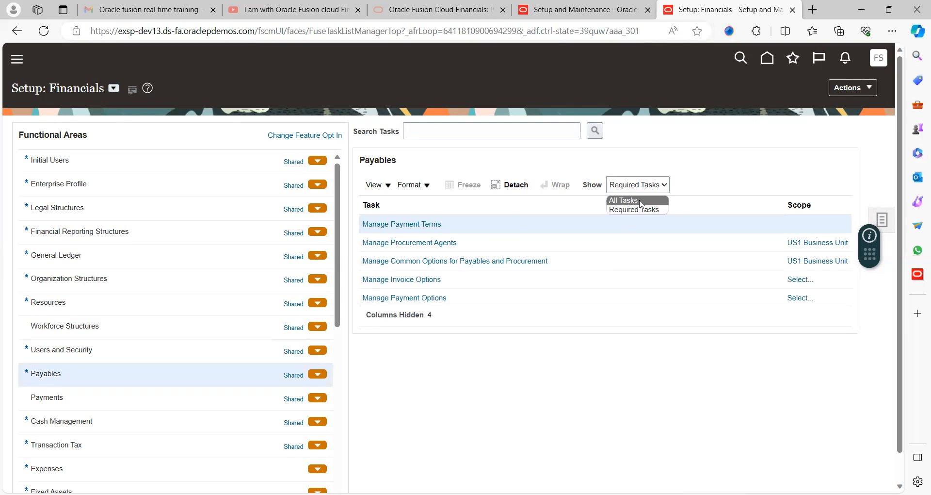
click(640, 201)
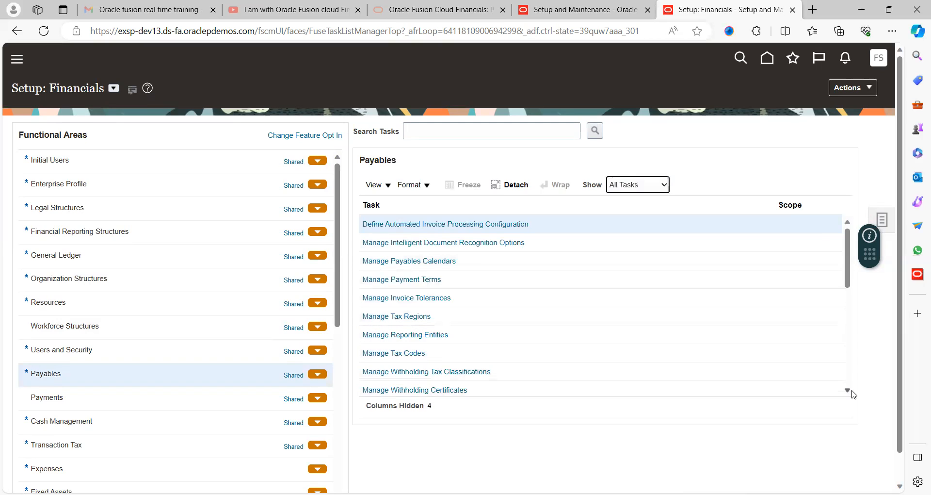
- Open the Manage Payables Descriptive Flexfields task of the Payables functional area
click(848, 390)
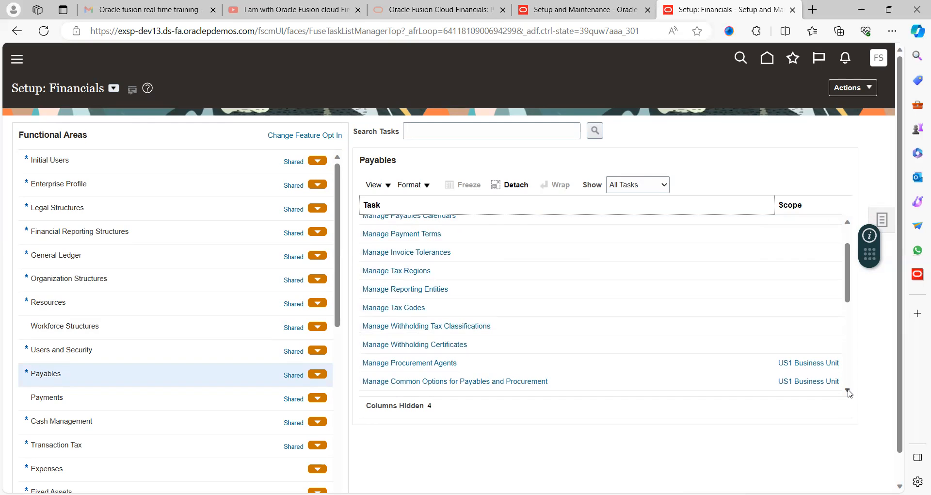
click(848, 390)
click(848, 391)
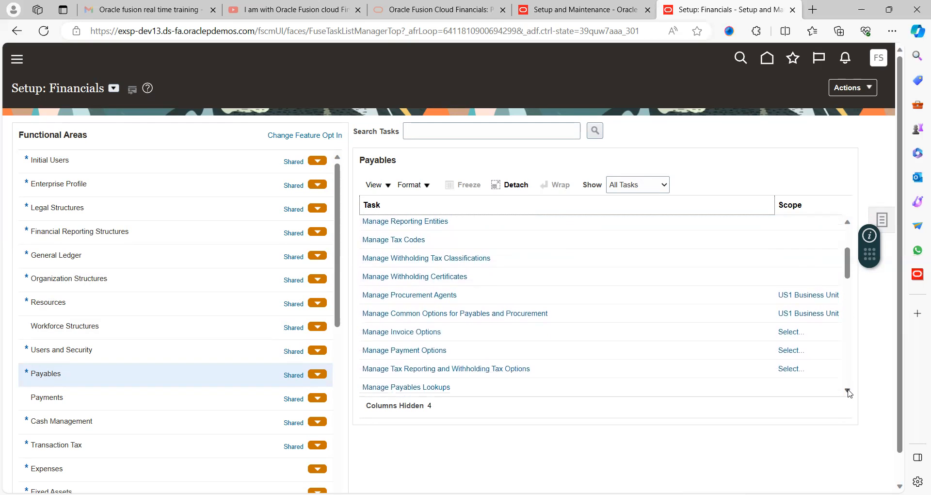
click(848, 390)
click(848, 390)
click(848, 391)
click(848, 391)
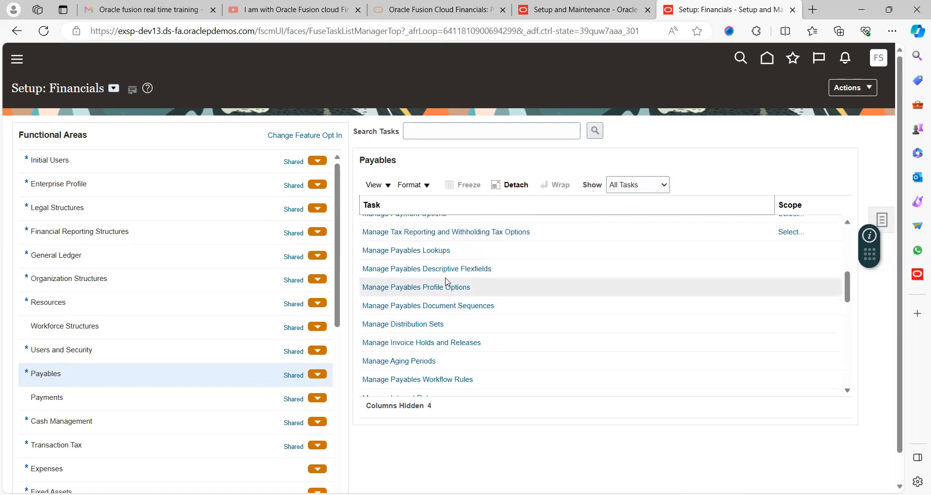
click(468, 270)
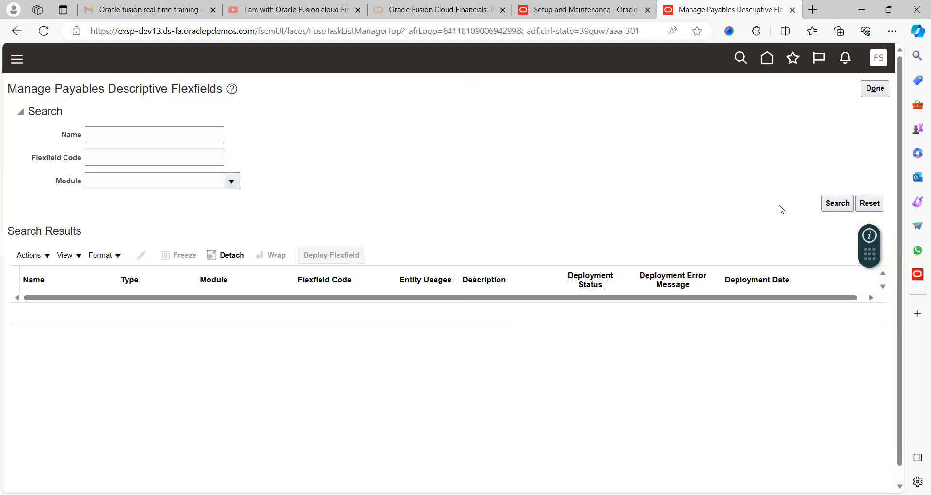
- List all Payables descriptive flexfields without search criteria and deploy the Aging Period Lines flexfield
click(835, 204)
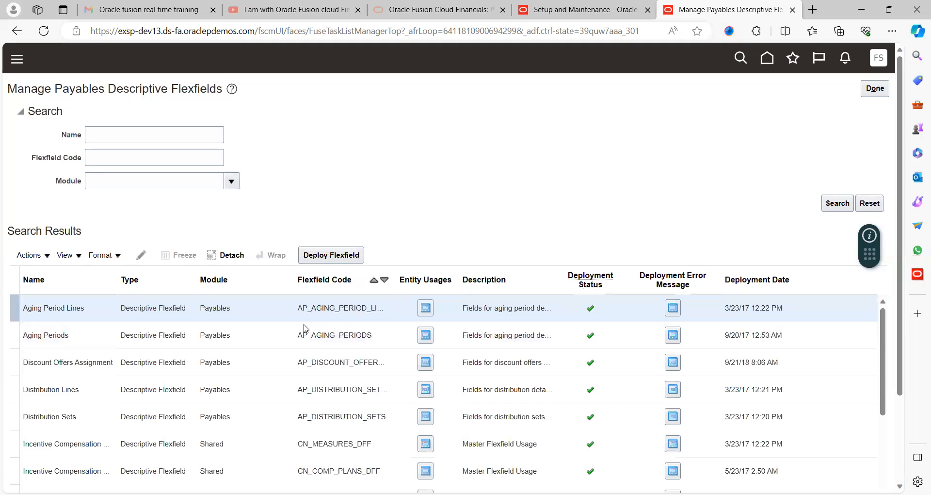
click(332, 257)
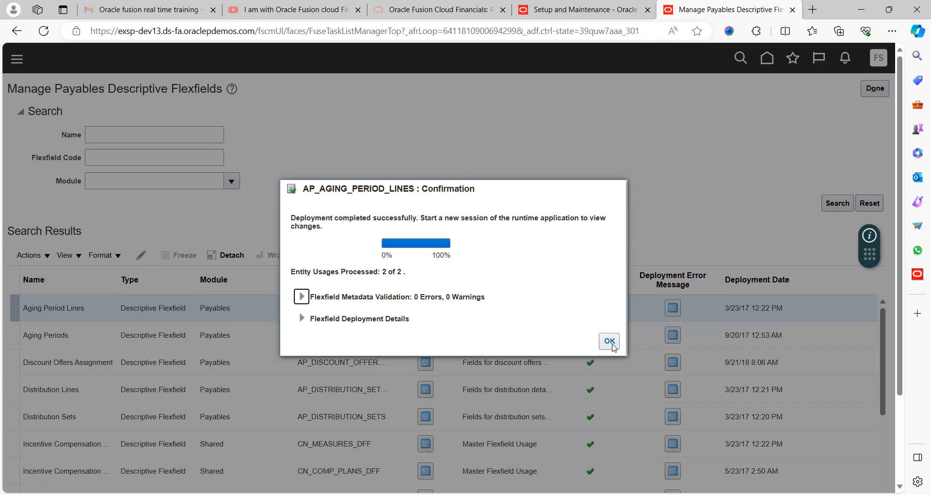
click(610, 341)
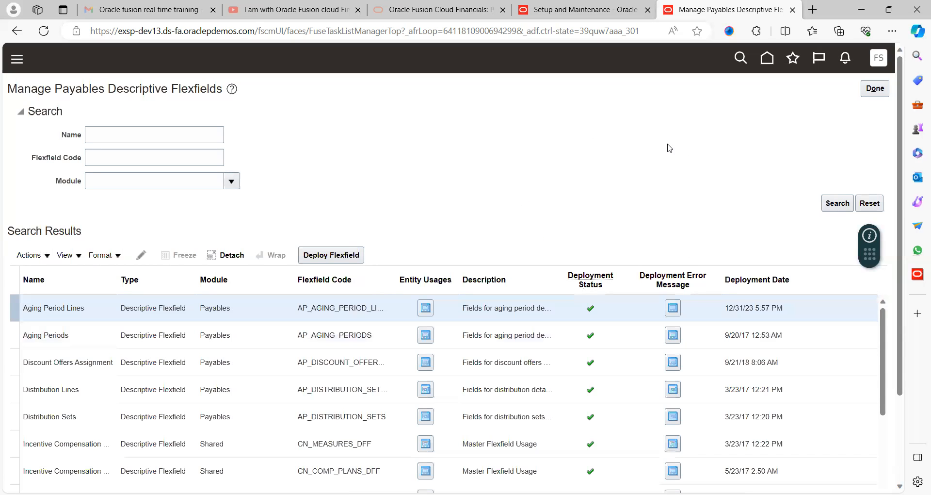
- Start a new invoice in the Invoices work area for US1 Business Unit with ABC Consulting as the supplier
click(767, 58)
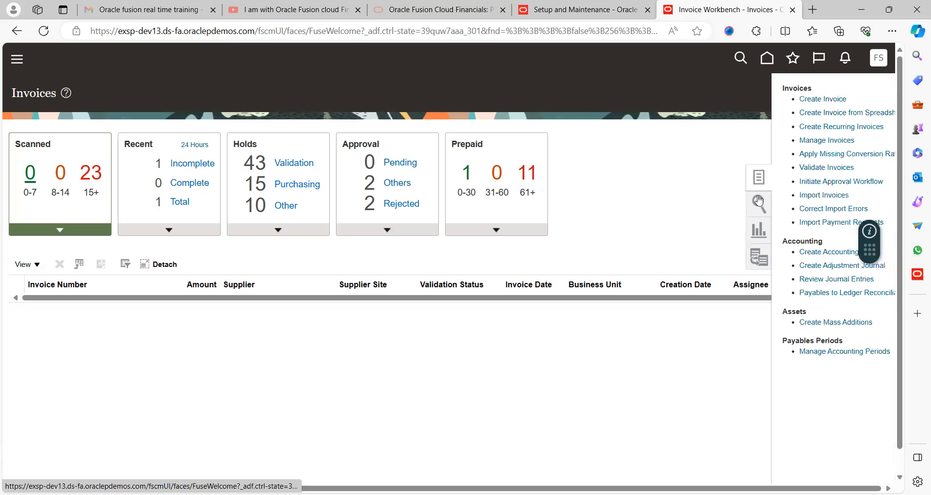
click(802, 103)
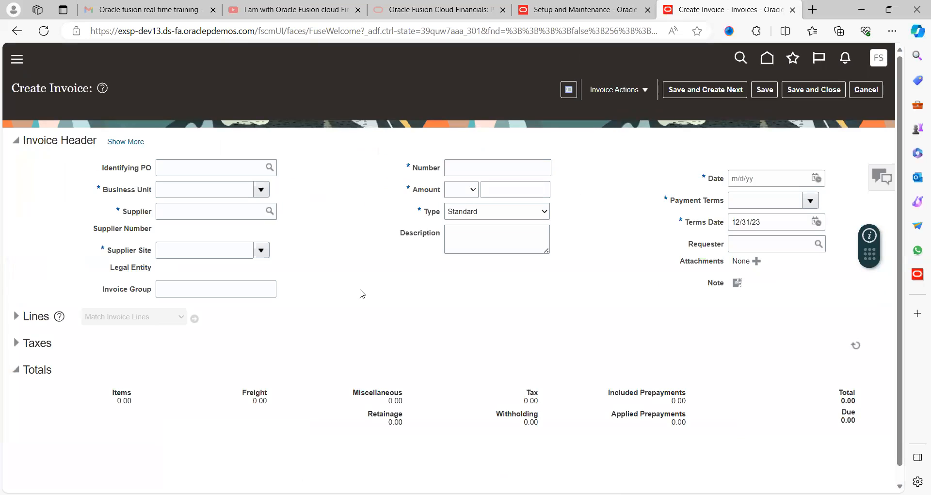
click(211, 185)
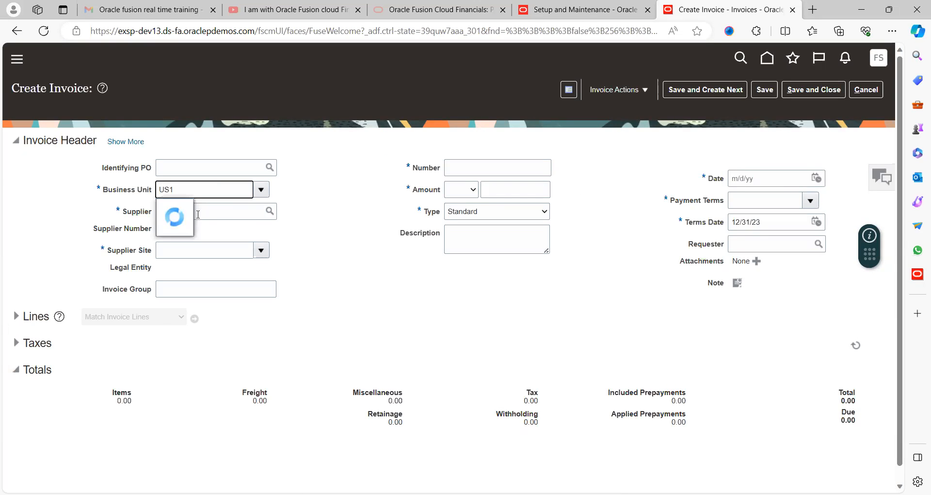
click(213, 215)
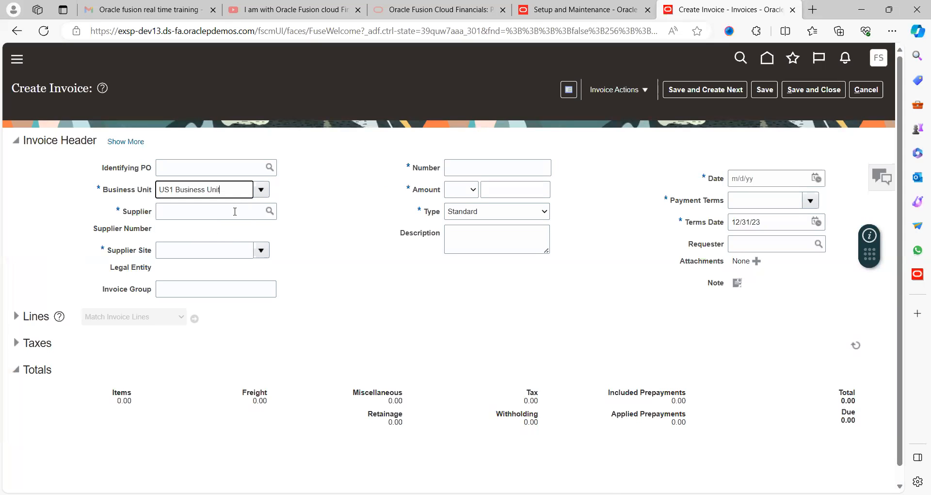
click(236, 215)
text(ABC)
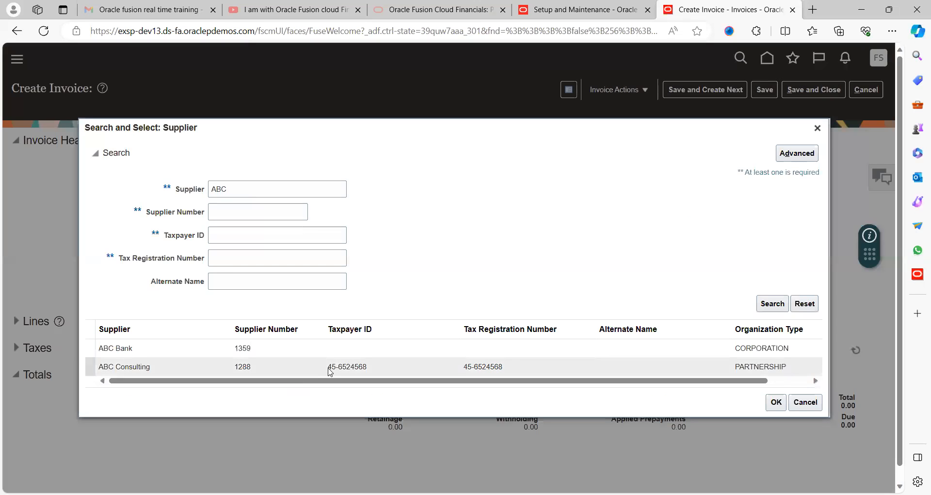
click(329, 368)
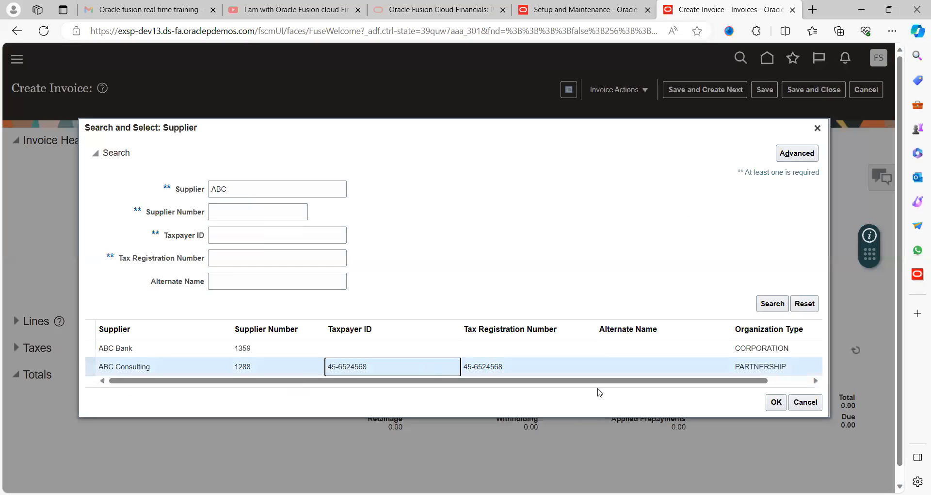
click(776, 402)
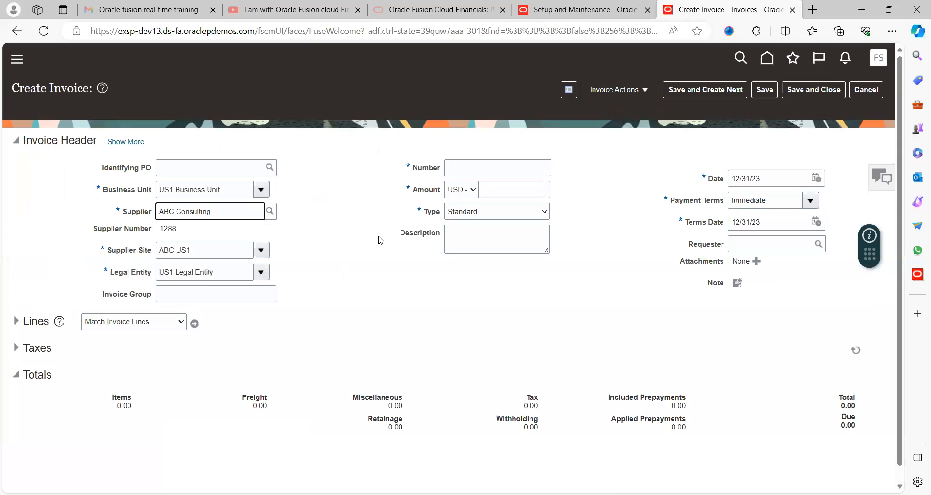
- Set the invoice number to INV009 and the amount to 100.00, and save the invoice, continuing despite the possible duplicate
click(483, 164)
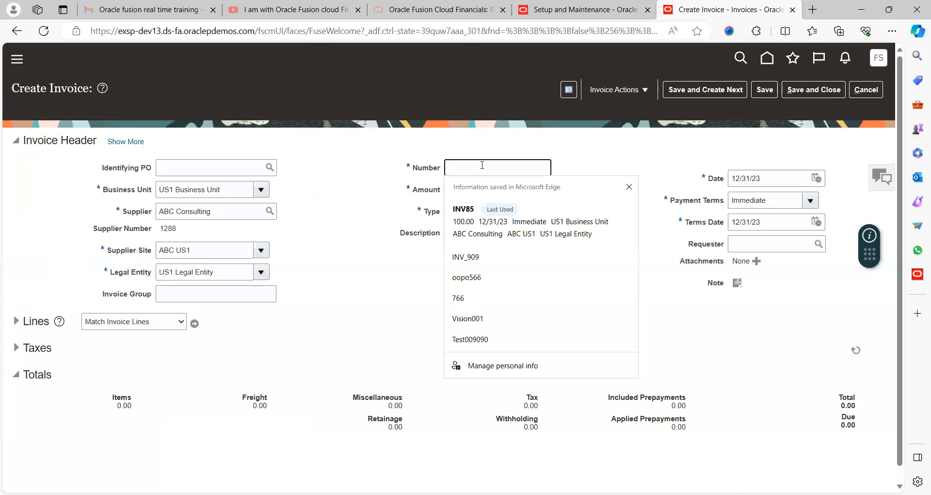
text(INV009)
key(Tab)
key(Tab)
text(1)
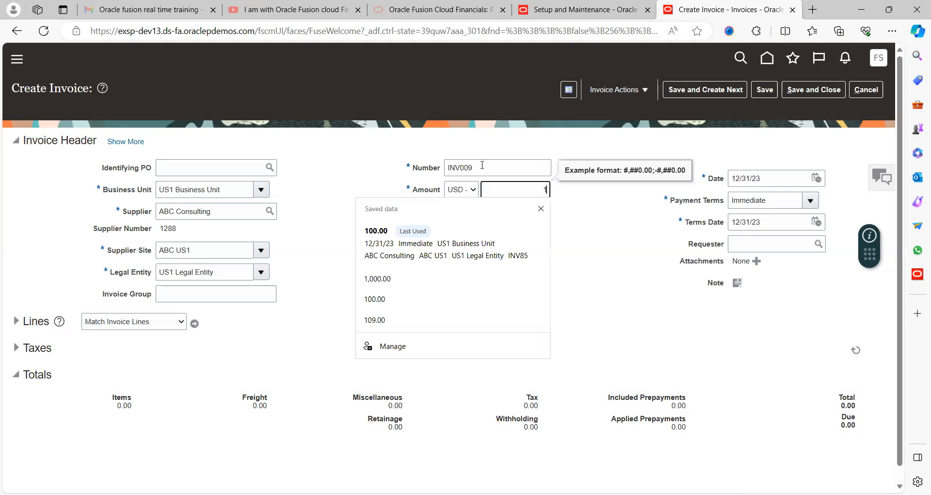
text(00)
key(Tab)
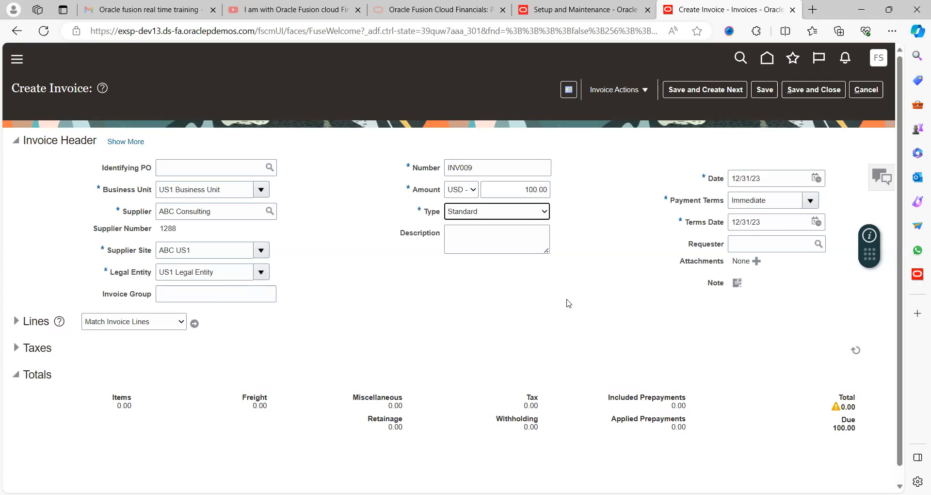
click(765, 91)
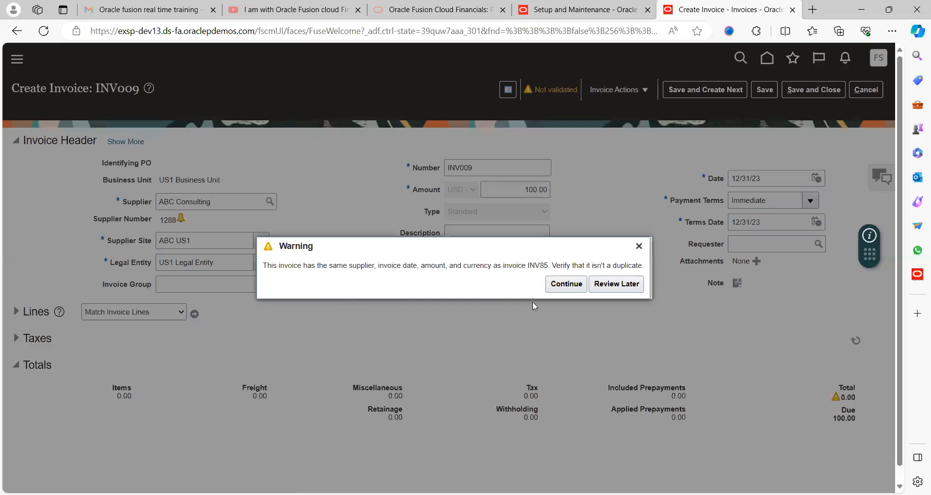
click(566, 287)
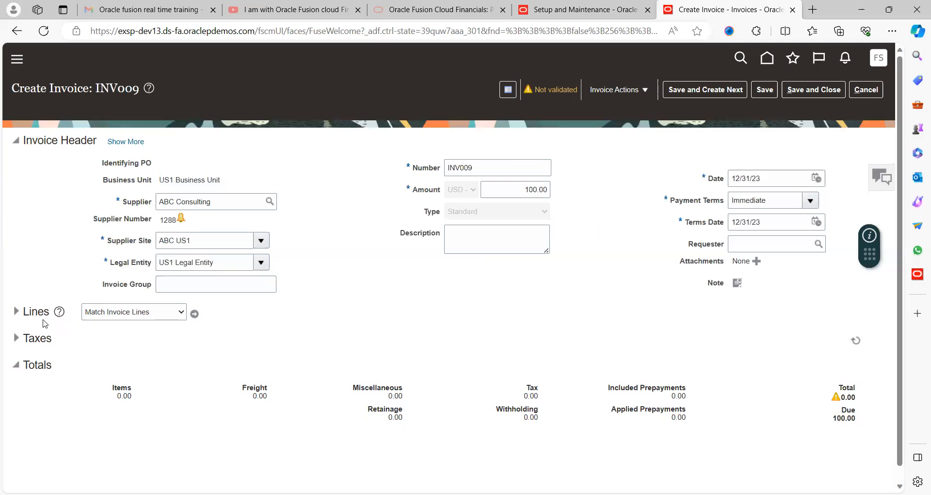
- Enter an item line of 100.00 on invoice INV009 and save the invoice
click(16, 312)
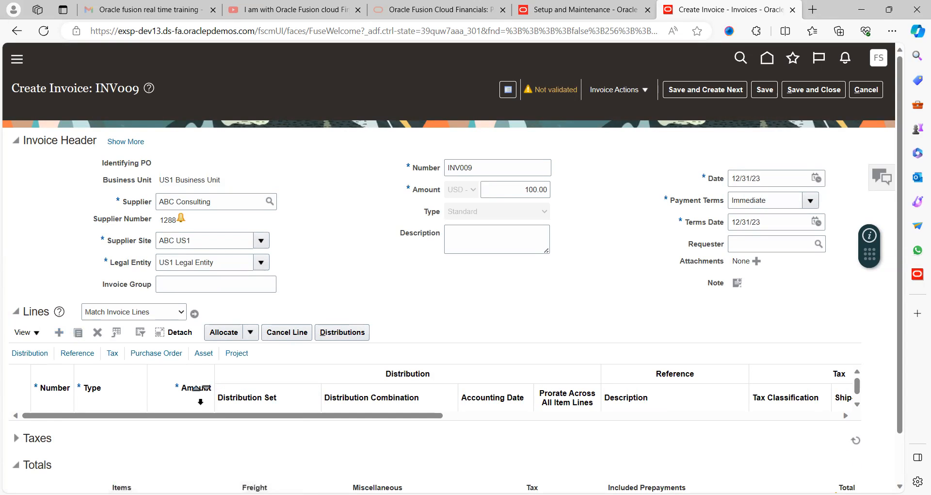
click(180, 421)
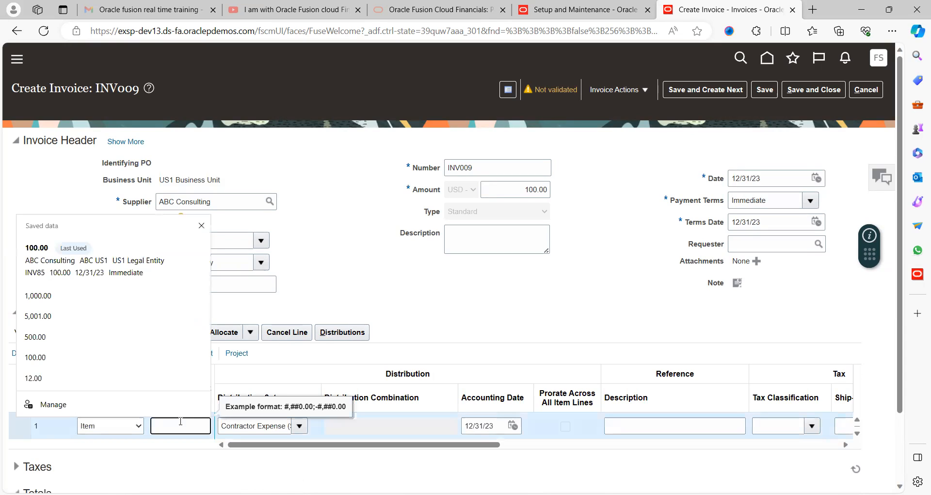
text(100)
key(Tab)
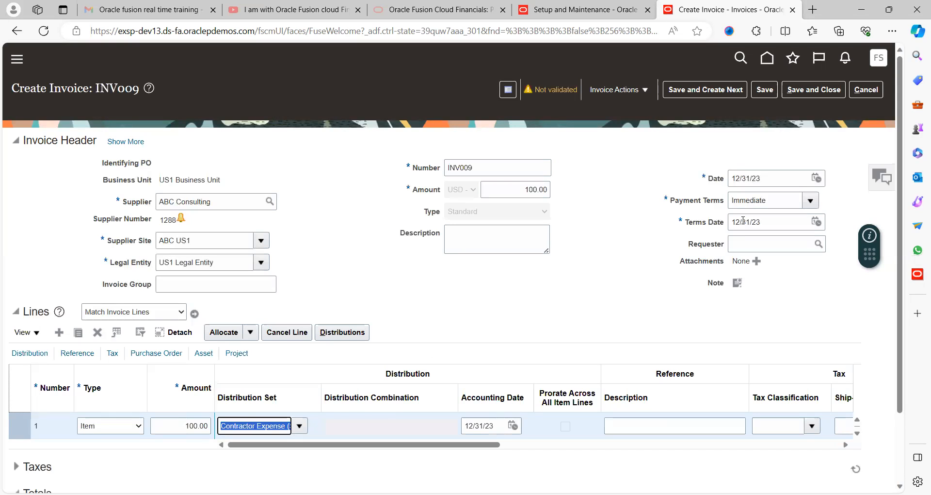
click(764, 92)
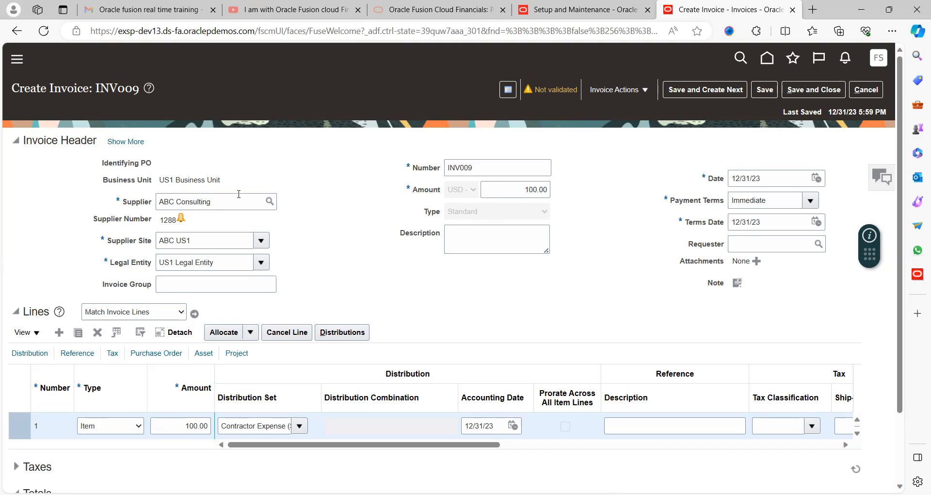
- Show the full invoice header and look through its additional information fields
click(126, 142)
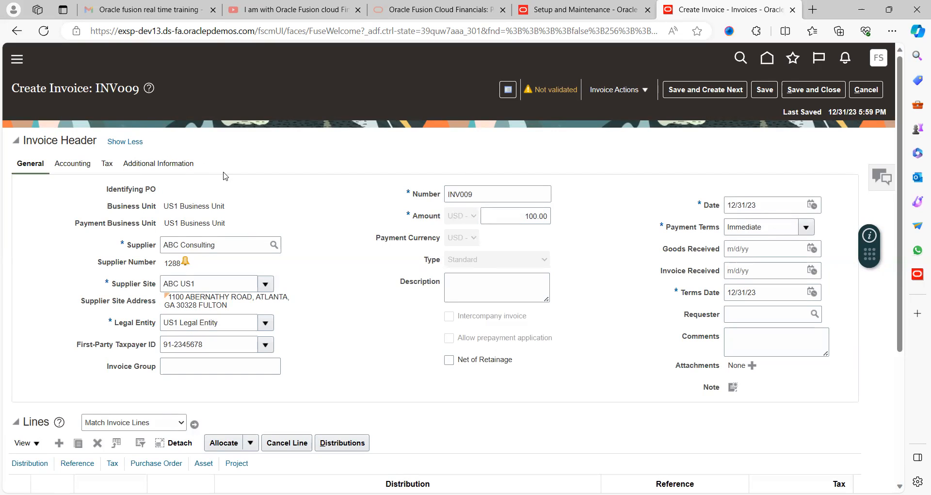
click(155, 165)
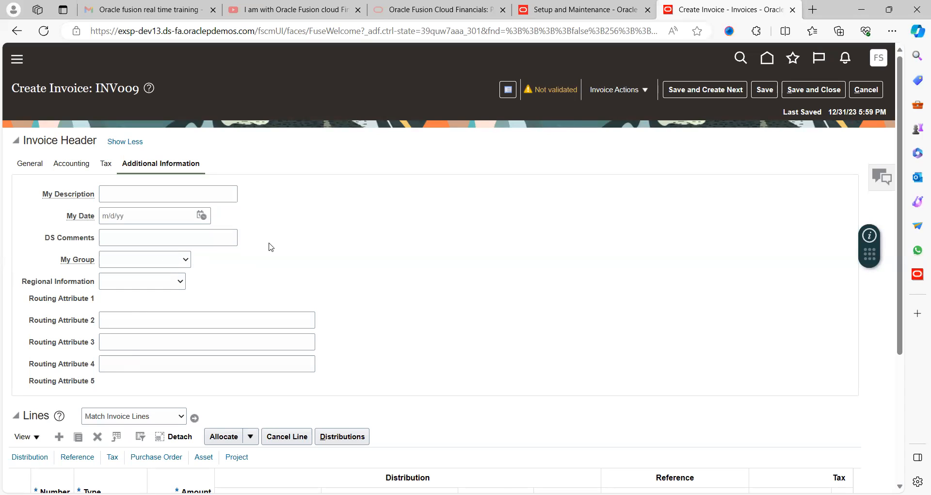
scroll(271, 247, down, 3)
scroll(270, 247, up, 3)
- Set My Group to IBM_INV_HDR_DFF in the invoice header's additional information
click(144, 265)
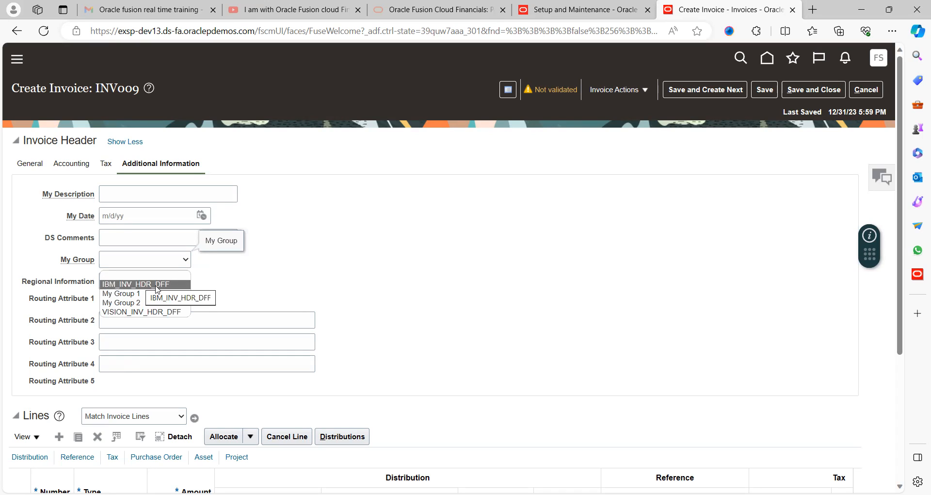
click(346, 296)
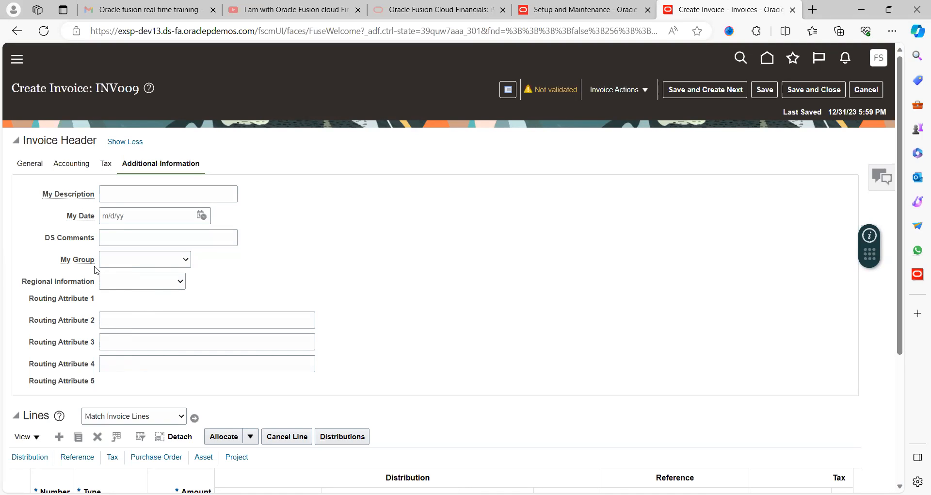
click(138, 259)
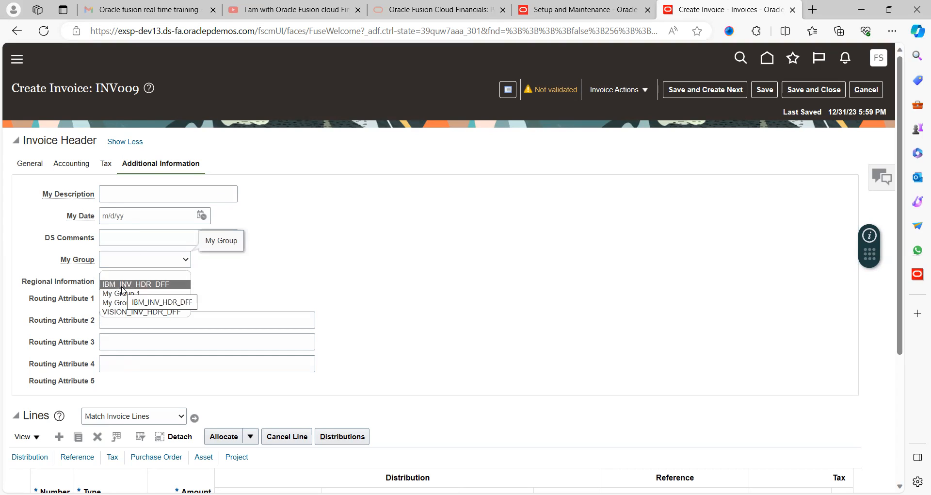
click(158, 287)
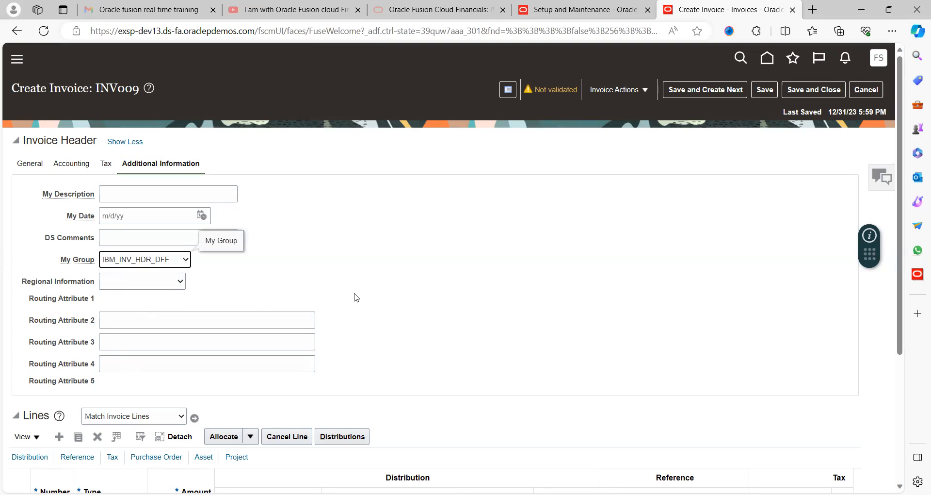
click(158, 264)
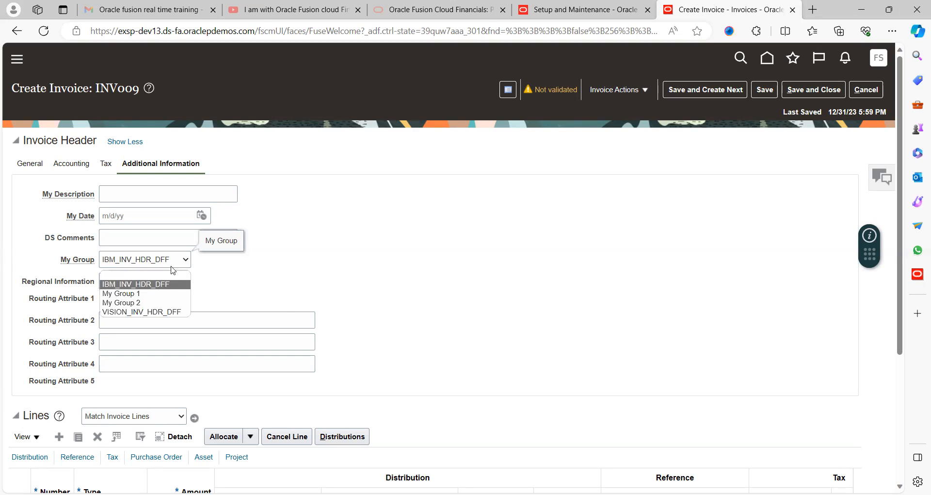
click(157, 284)
- Switch My Group to My Group 1 and to VISION_INV_HDR_DFF, examining the fields each offers on the invoice header
click(162, 263)
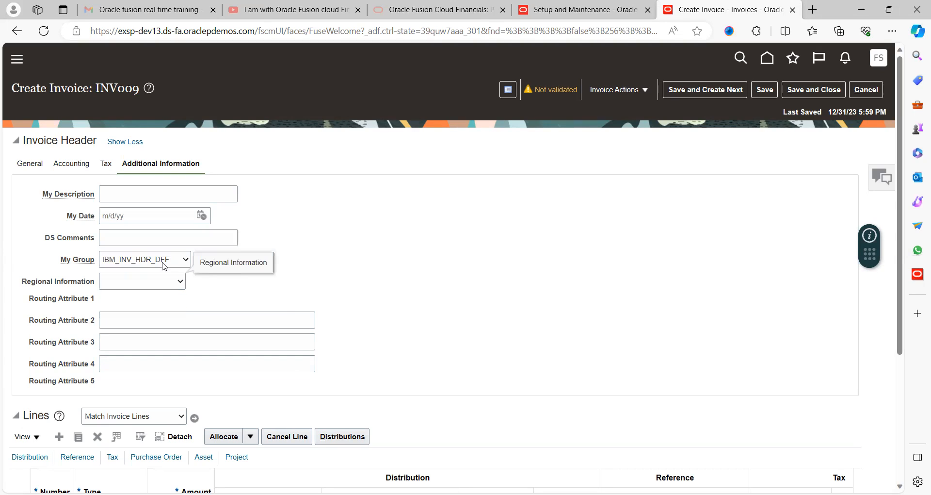
click(165, 262)
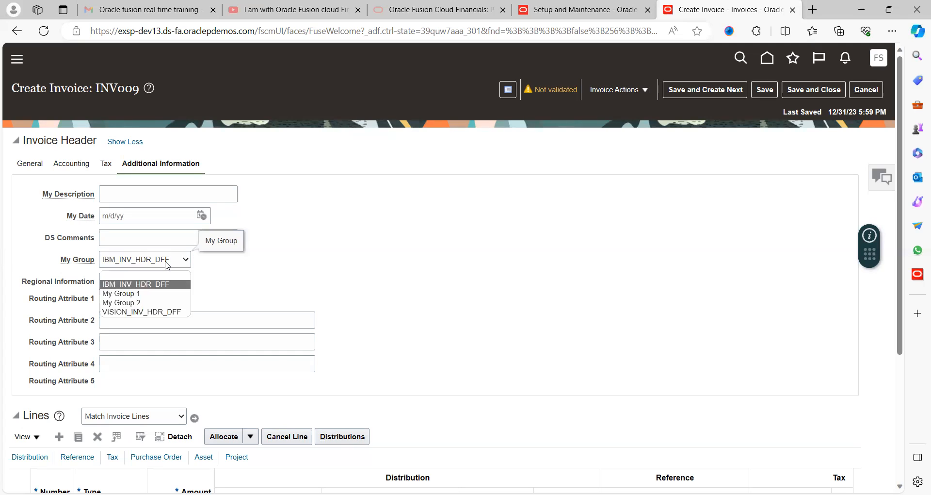
click(125, 294)
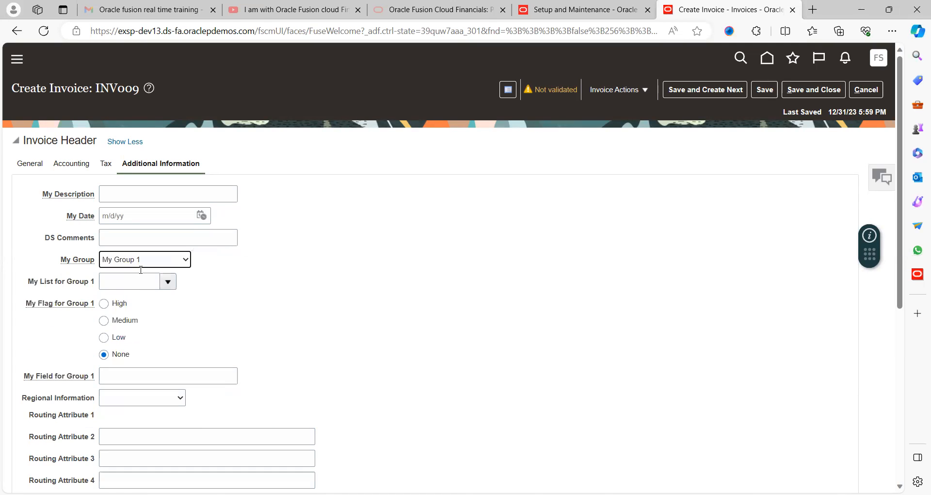
click(171, 265)
click(142, 312)
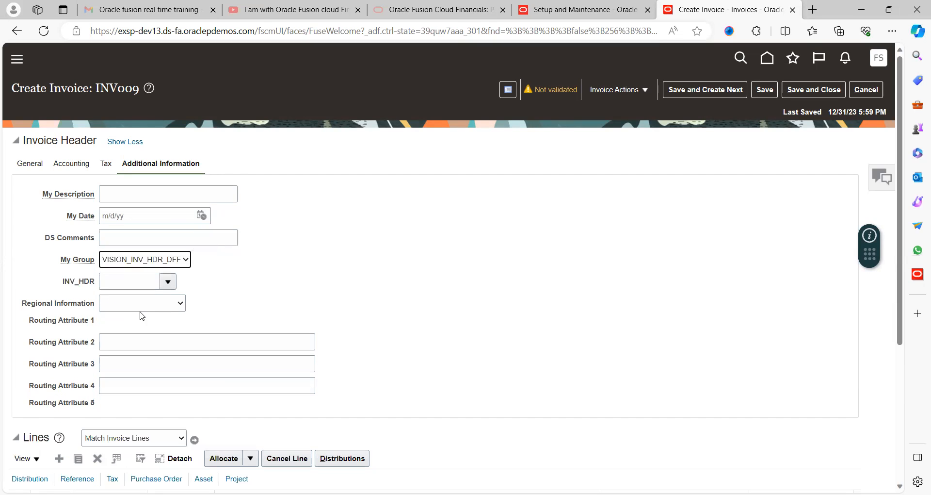
click(168, 281)
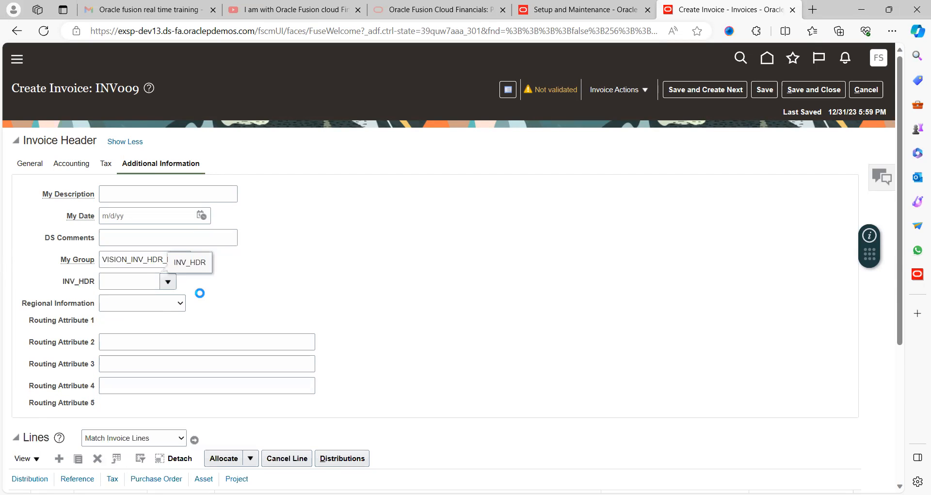
click(263, 258)
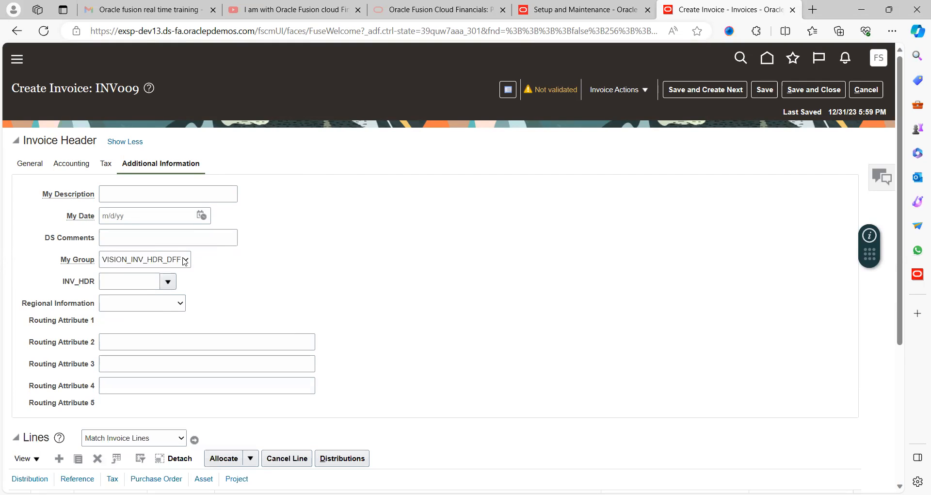
- Set My Group back to IBM_INV_HDR_DFF and check whether its context-sensitive fields are offered
click(145, 259)
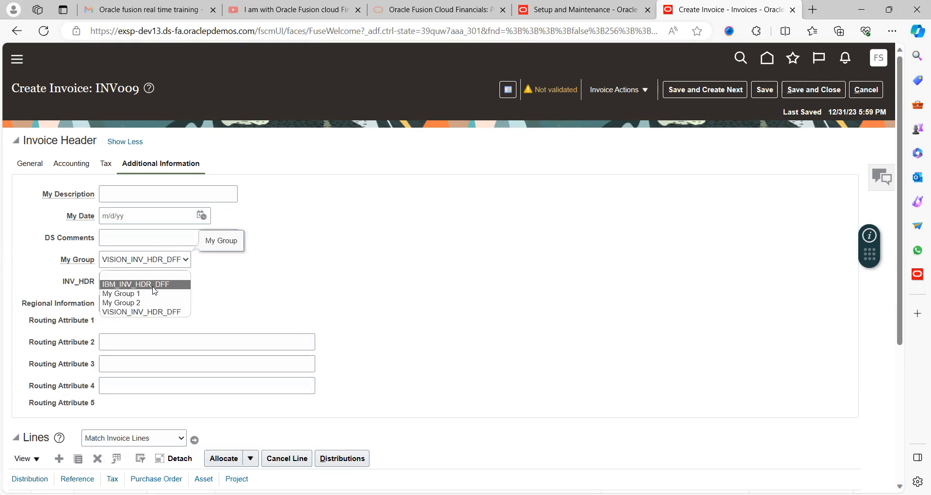
click(153, 285)
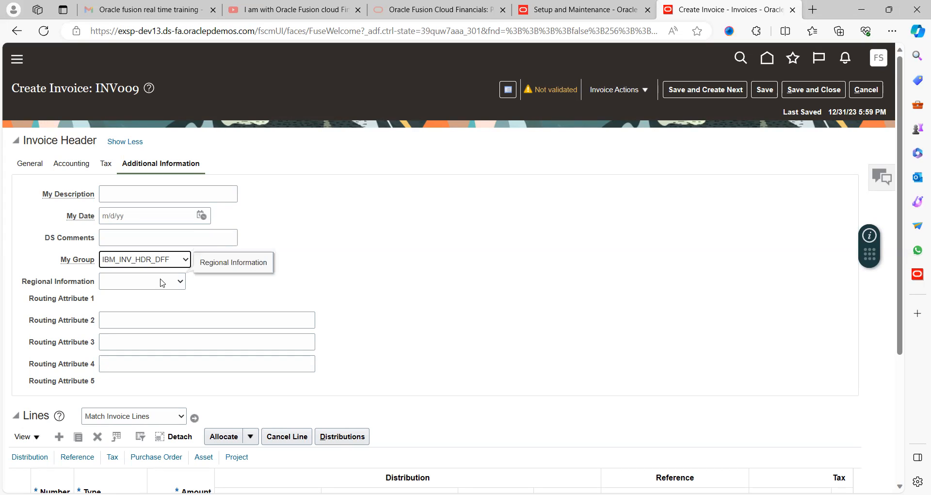
click(162, 282)
click(175, 266)
click(173, 265)
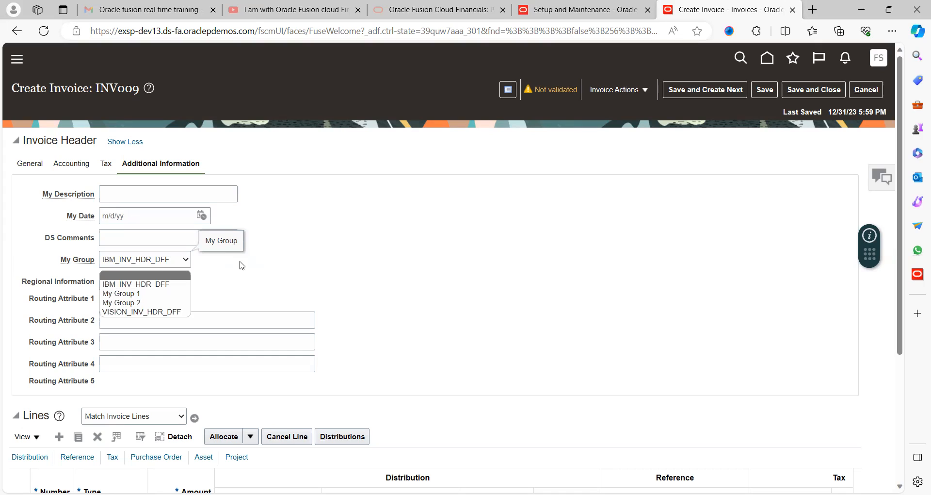
click(165, 266)
click(164, 265)
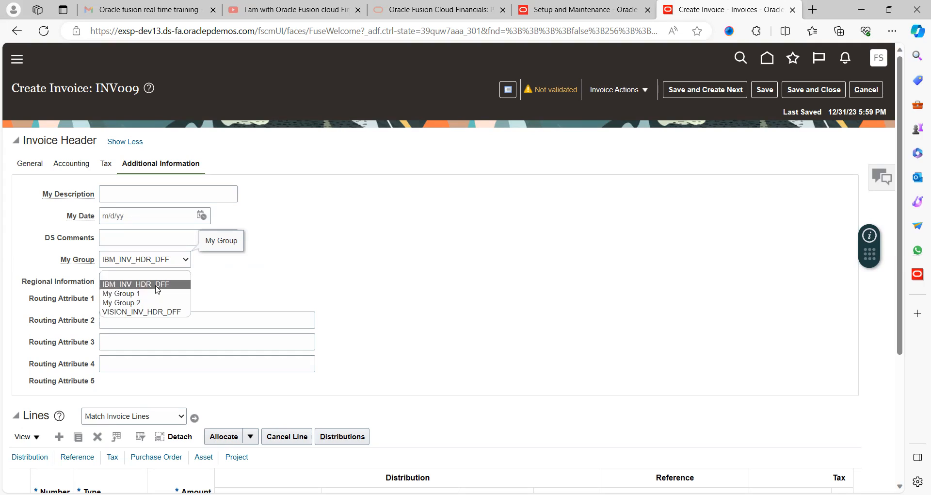
click(157, 285)
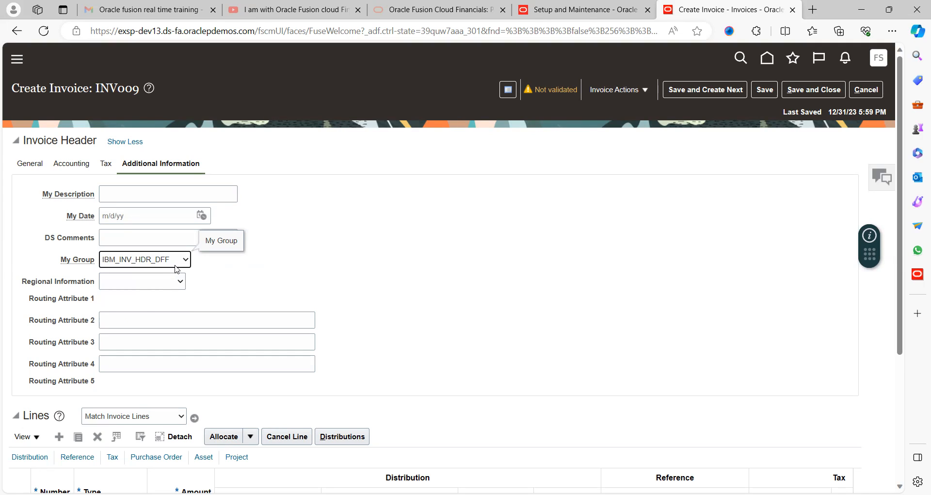
- Switch My Group to VISION_INV_HDR_DFF, view the values offered for INV_HDR, and return to IBM_INV_HDR_DFF for comparison
click(175, 266)
click(137, 313)
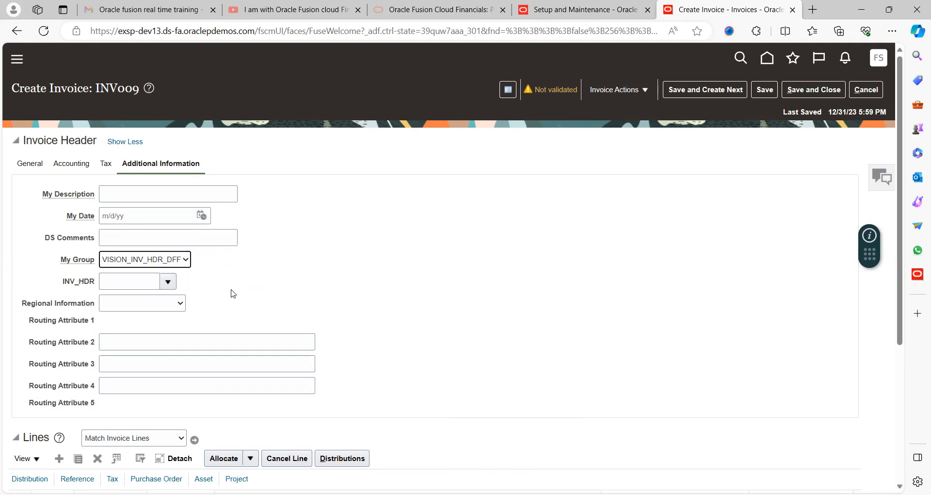
click(169, 282)
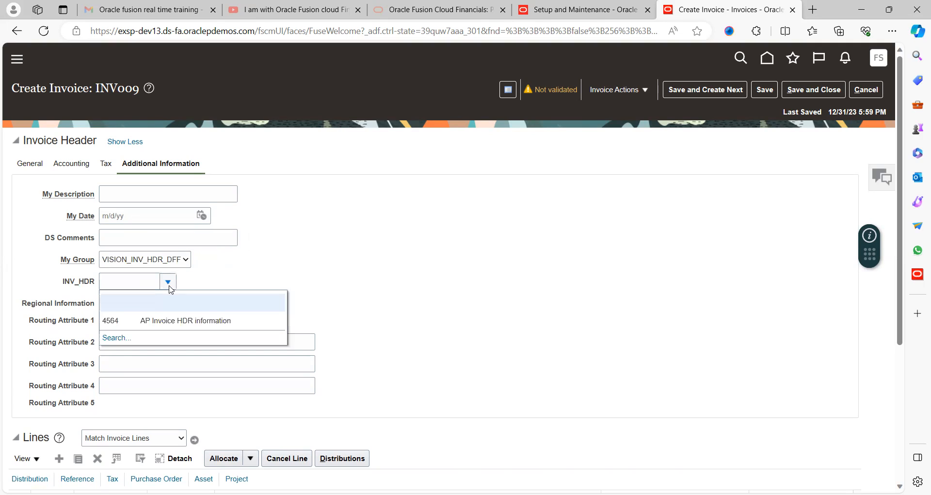
click(262, 254)
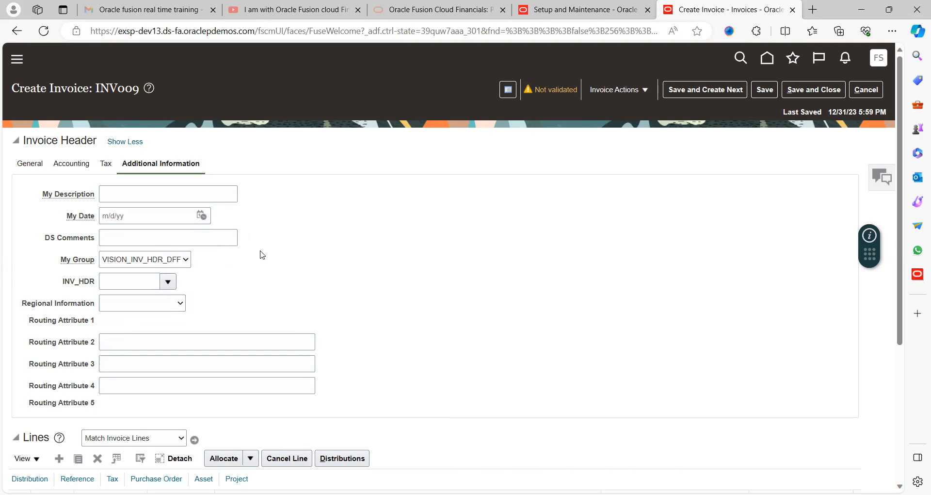
click(188, 262)
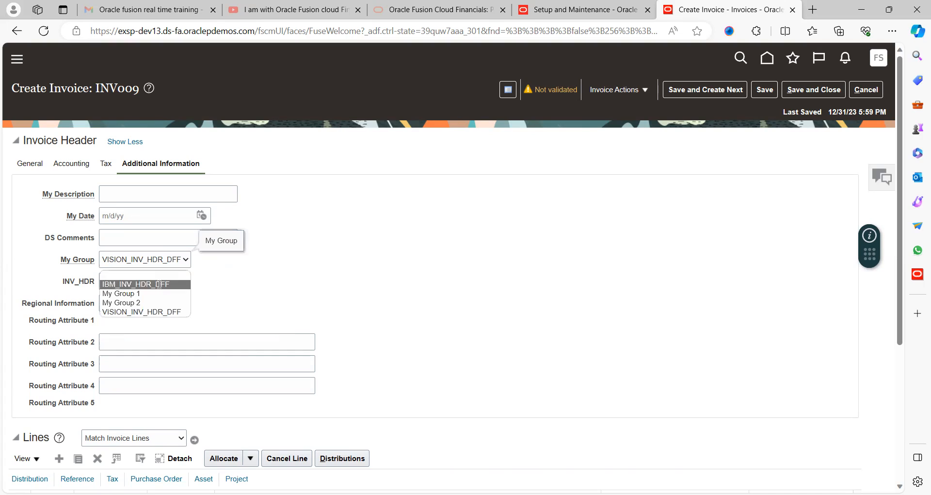
click(158, 284)
click(154, 286)
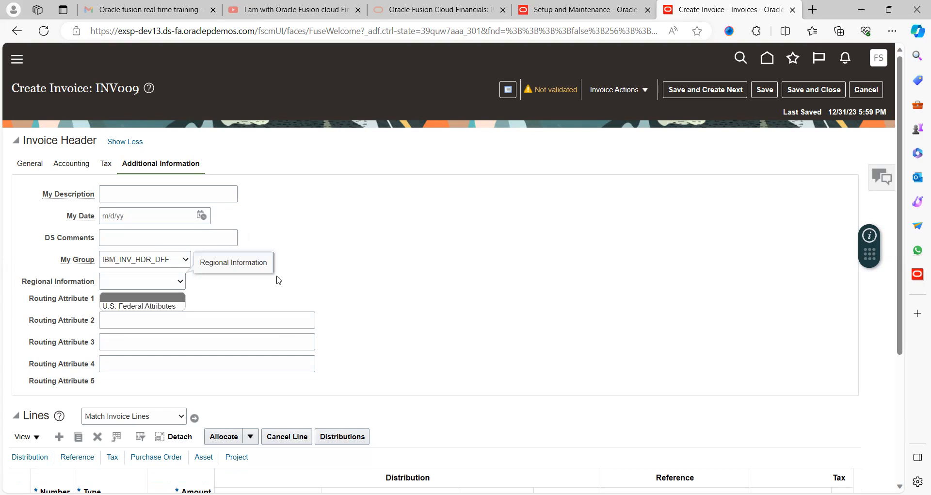
click(279, 280)
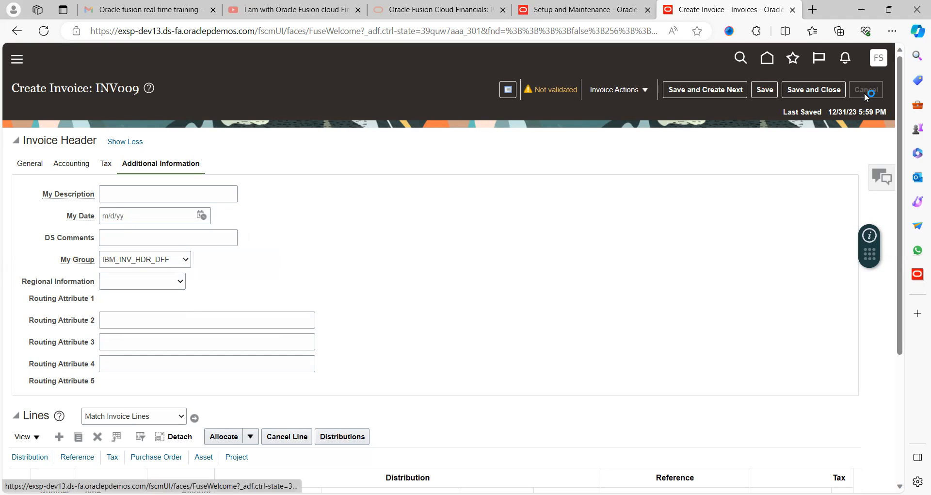
- Leave the invoice for the Financials setup in Setup and Maintenance and list all tasks of the Payables functional area
click(878, 60)
click(689, 245)
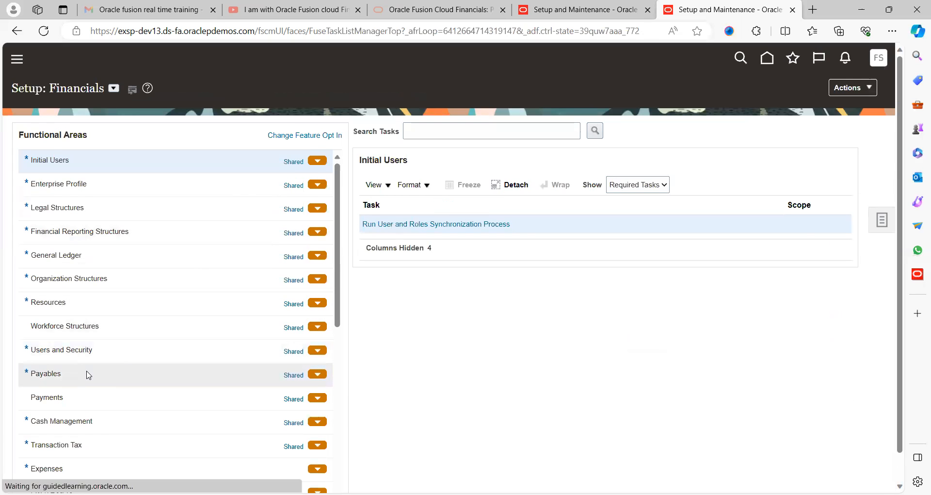
click(84, 372)
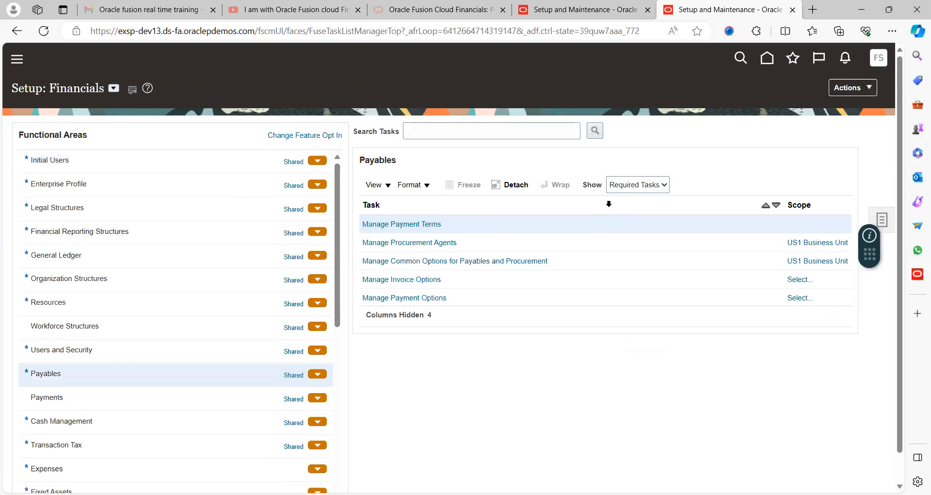
click(636, 189)
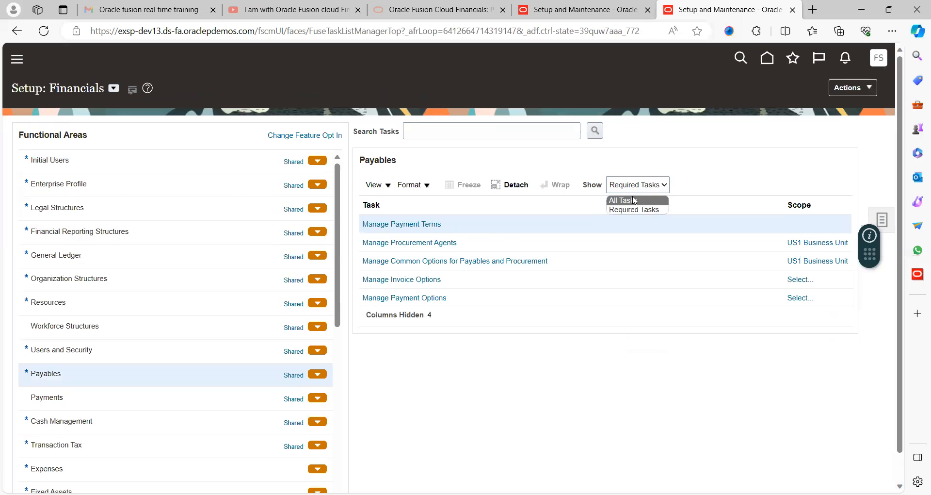
click(623, 200)
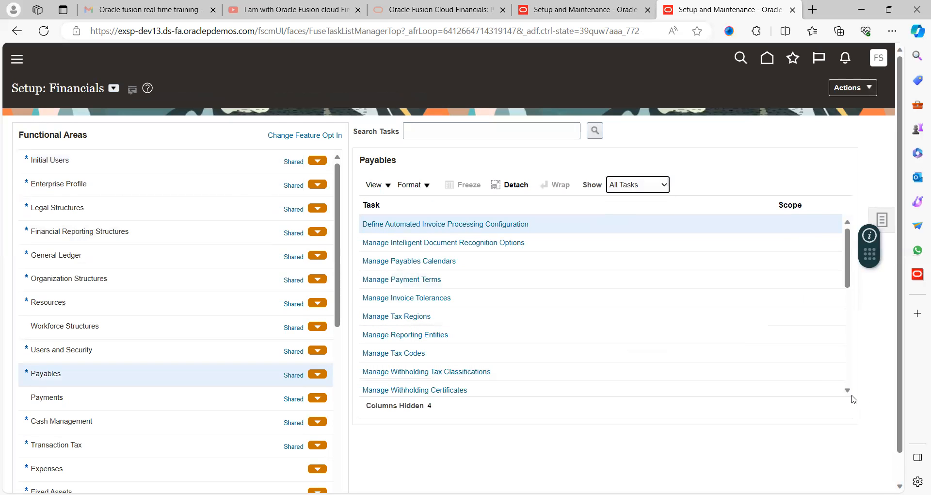
- Open the Manage Payables Descriptive Flexfields task
scroll(848, 388, down, 10)
scroll(851, 395, down, 3)
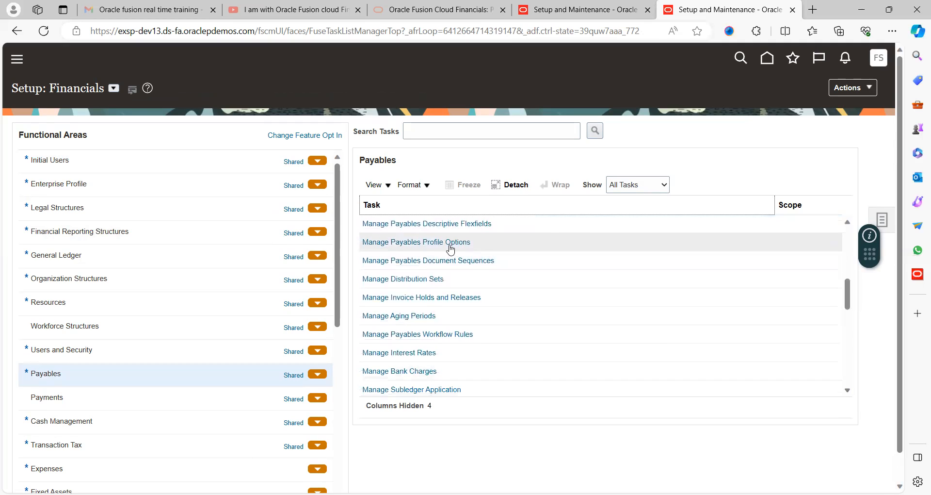
click(460, 223)
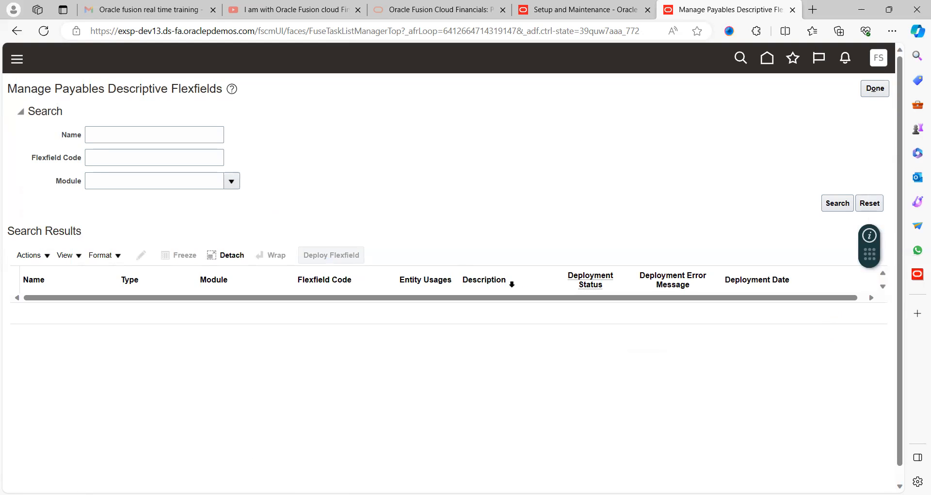
- Search the descriptive flexfields without criteria and deploy the Aging Period Lines flexfield
click(837, 207)
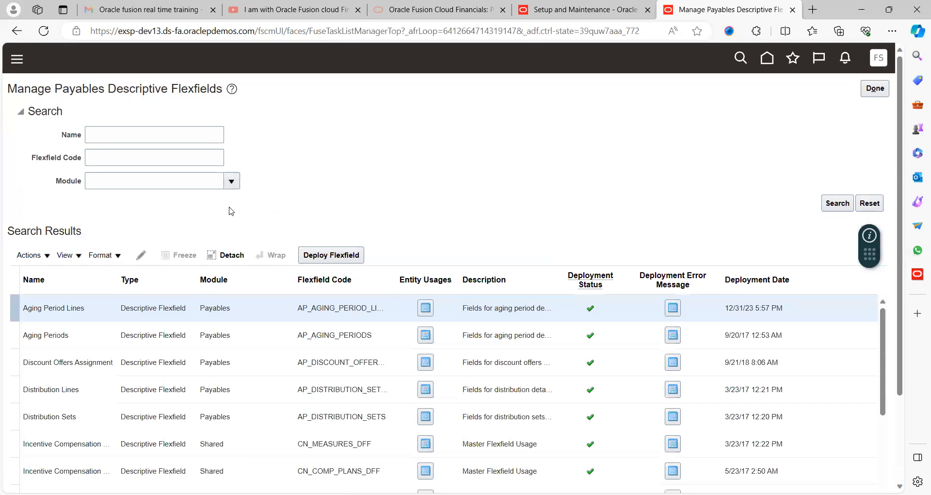
click(338, 255)
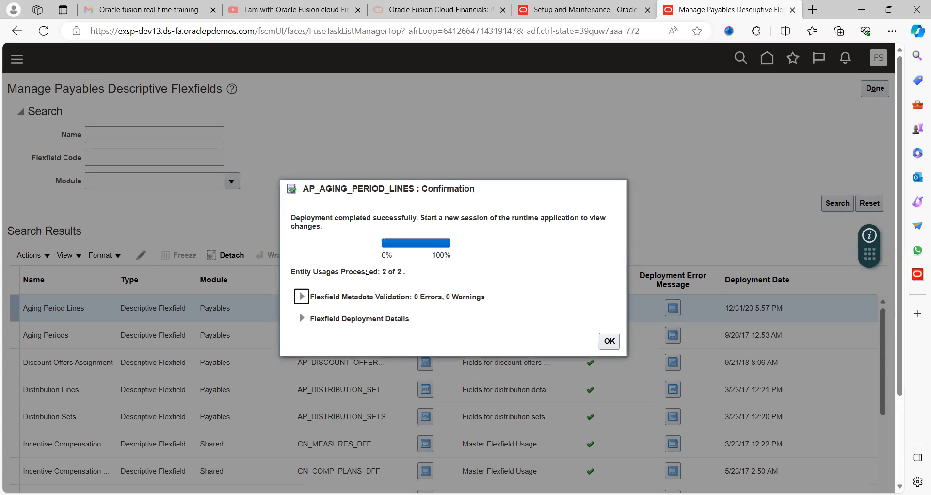
click(606, 342)
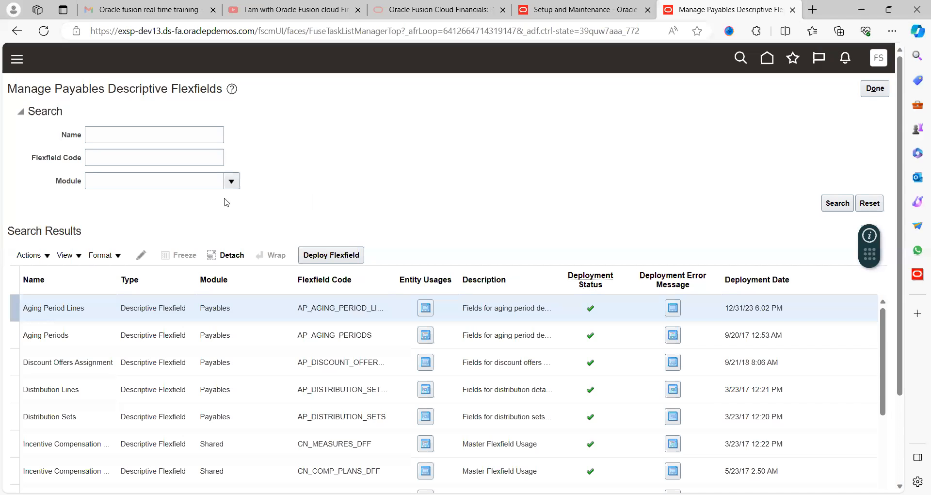
- Restrict the flexfield search to the Payables module and deploy the Invoices (AP_INVOICES) flexfield
click(175, 187)
key(Tab)
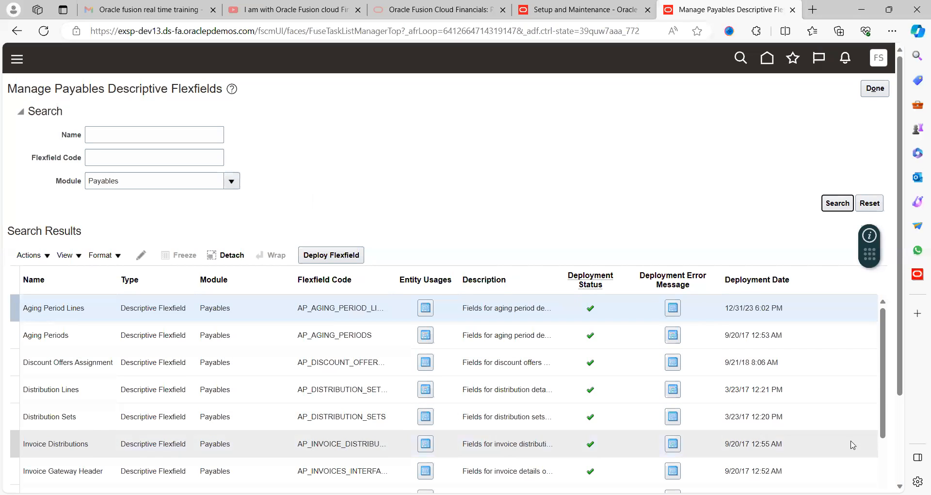
scroll(904, 475, down, 3)
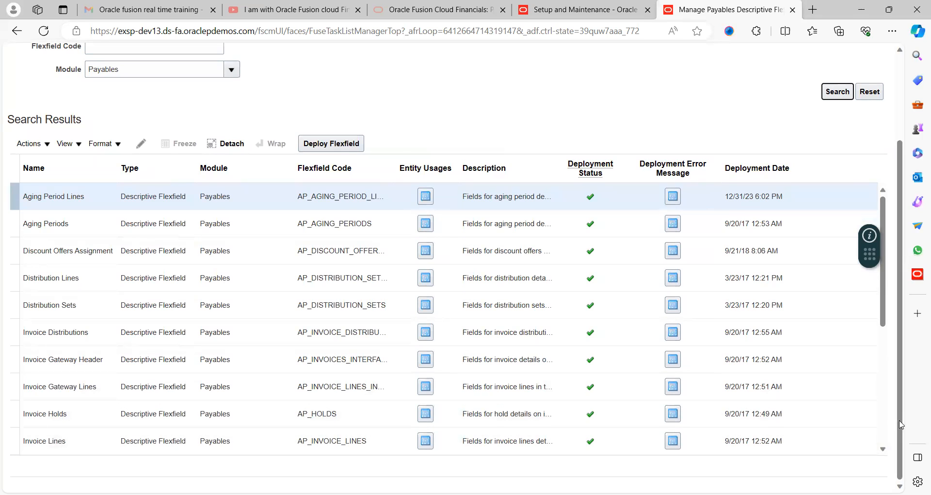
click(883, 449)
click(883, 450)
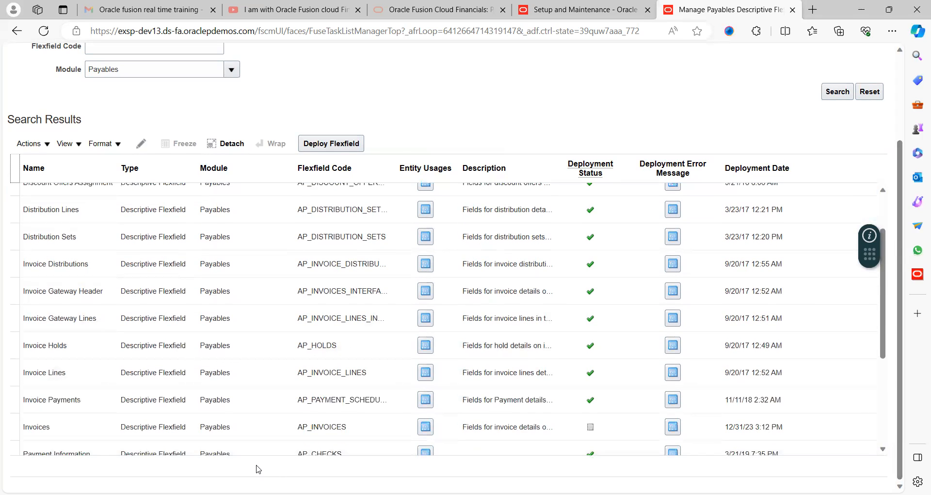
click(85, 428)
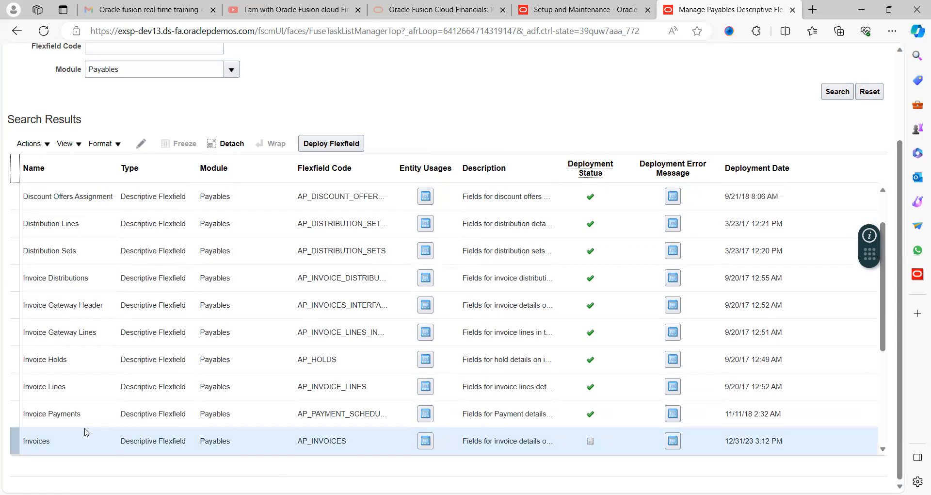
click(345, 145)
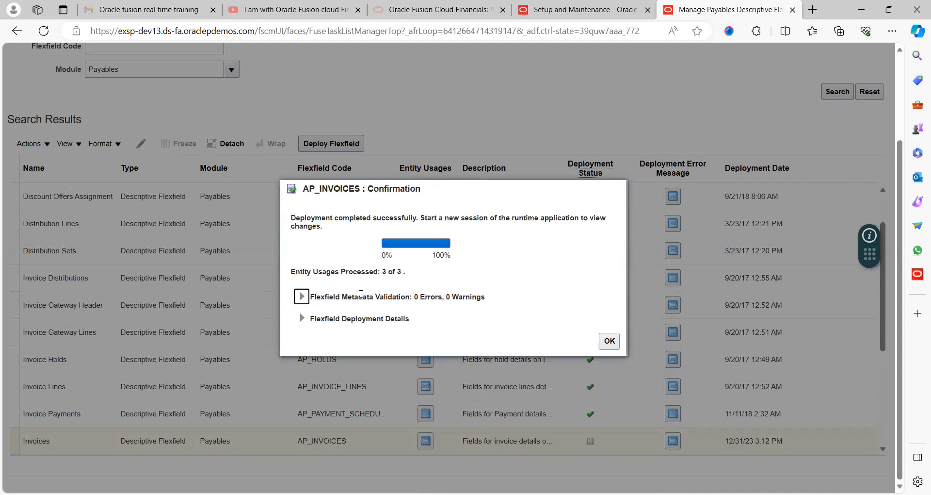
click(610, 341)
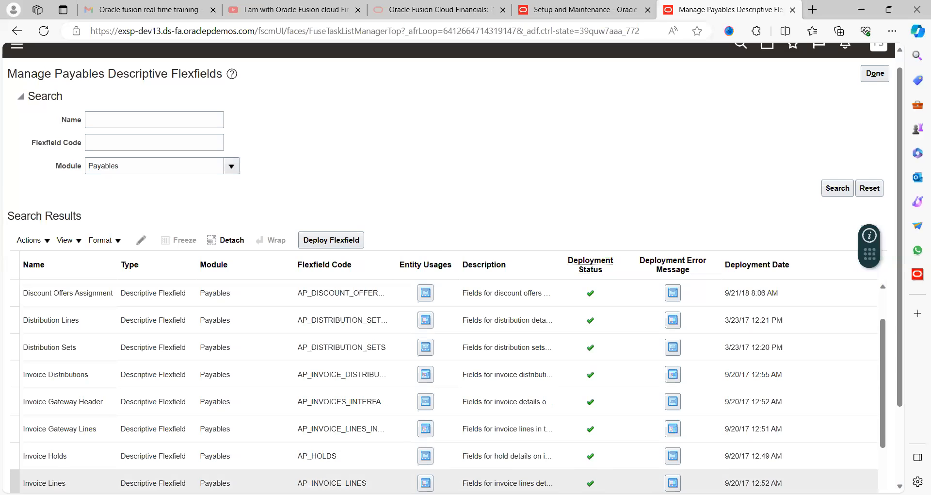
- Open the Invoices flexfield for editing and review the context-sensitive segments of IBM_INV_HDR_DFF
scroll(437, 480, down, 2)
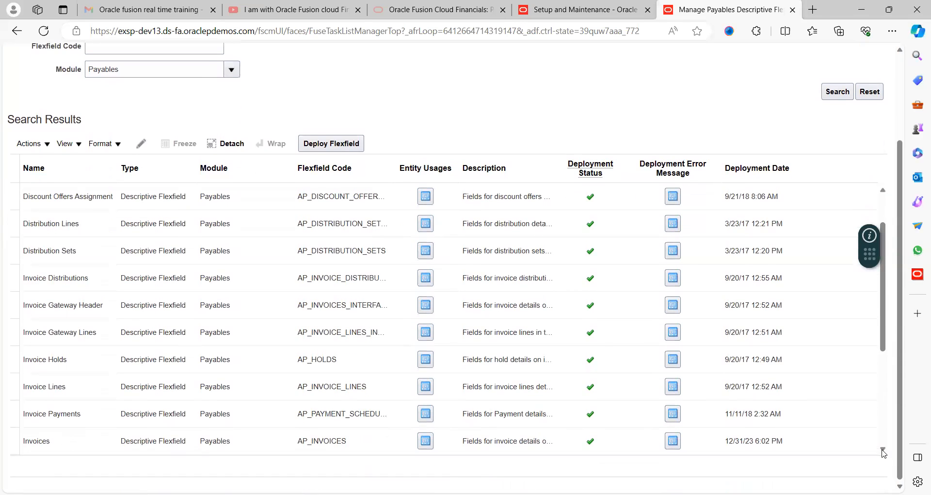
click(883, 450)
click(95, 407)
click(140, 144)
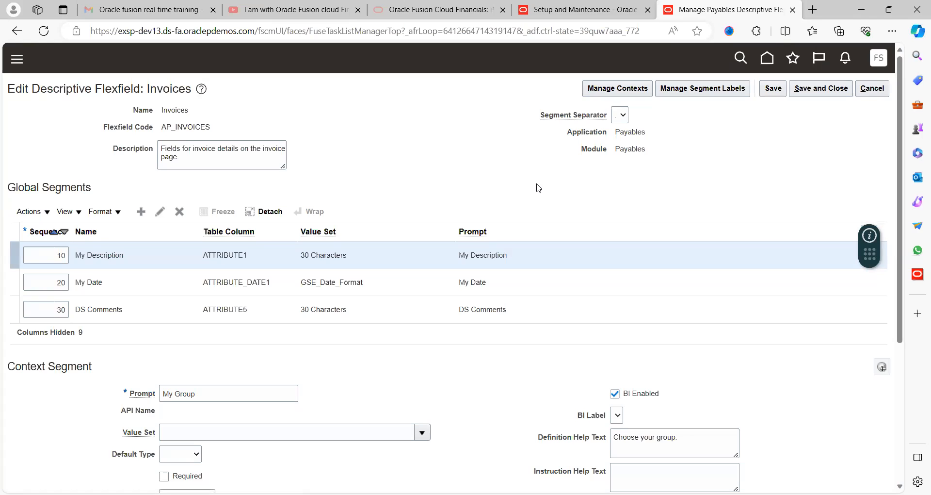
scroll(537, 187, down, 5)
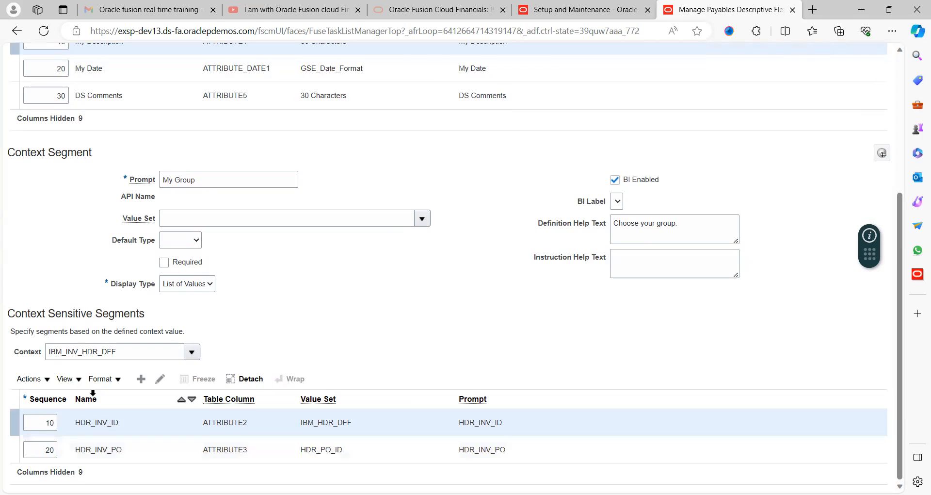
- Compare the context-sensitive segments of VISION_INV_HDR_DFF and IBM_INV_HDR_DFF, and save and close the Invoices flexfield
click(192, 359)
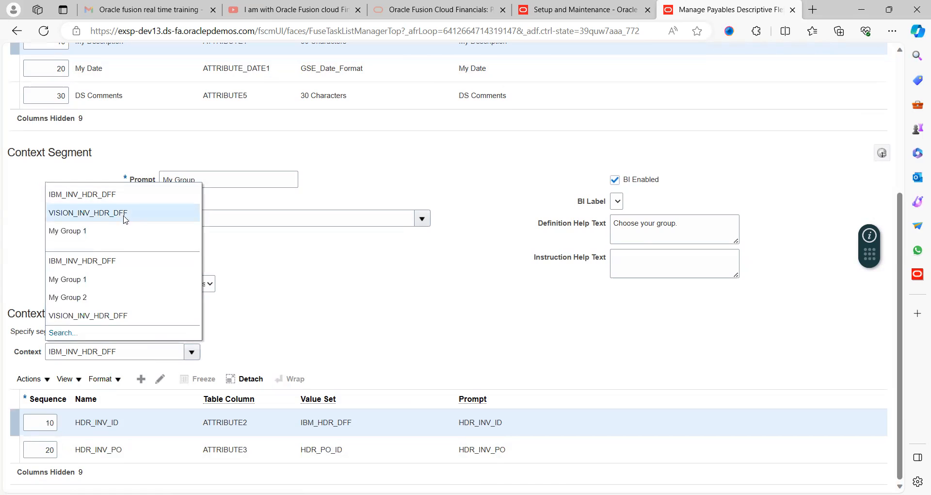
click(124, 213)
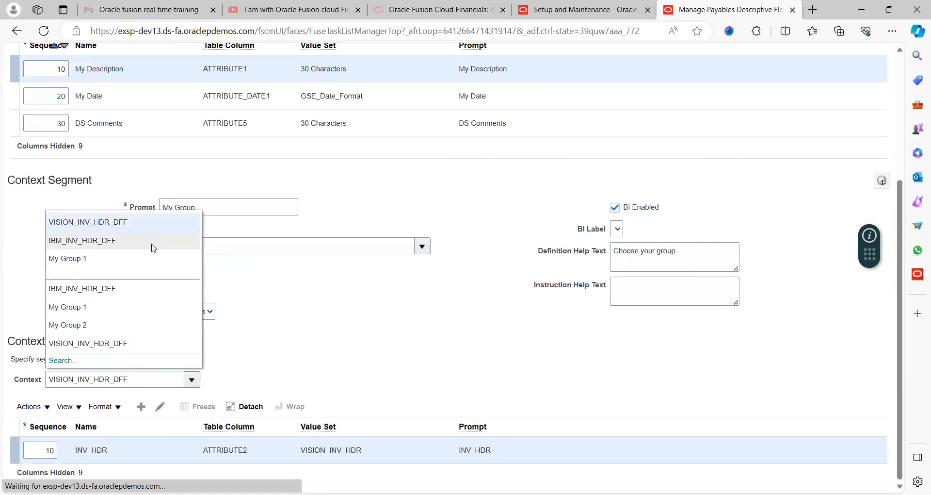
click(88, 289)
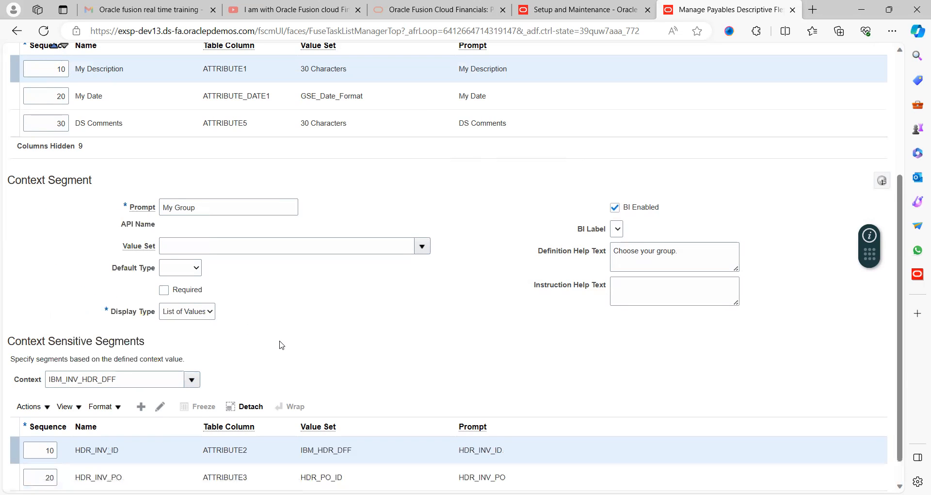
scroll(281, 345, down, 1)
scroll(282, 345, up, 5)
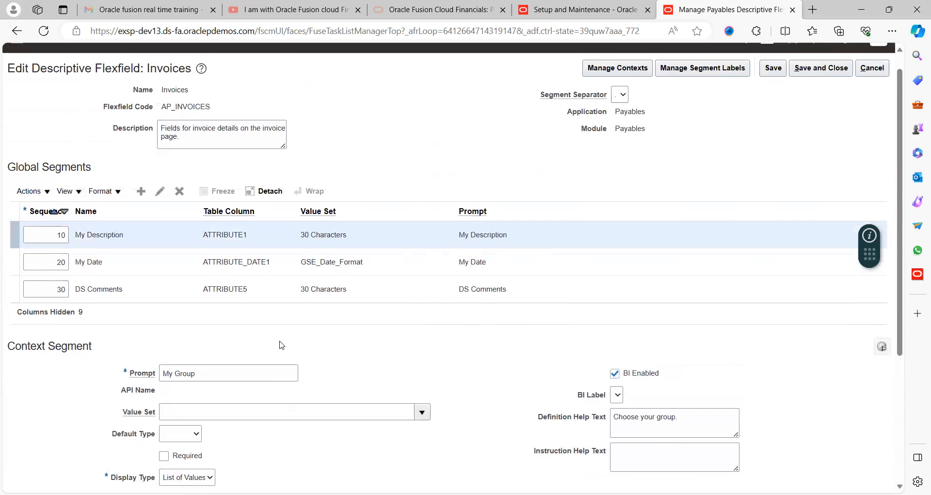
click(823, 92)
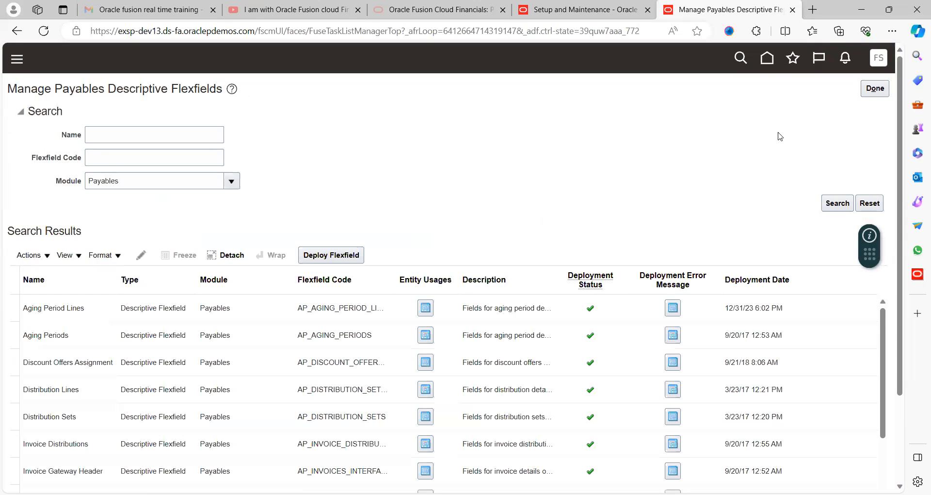
click(872, 88)
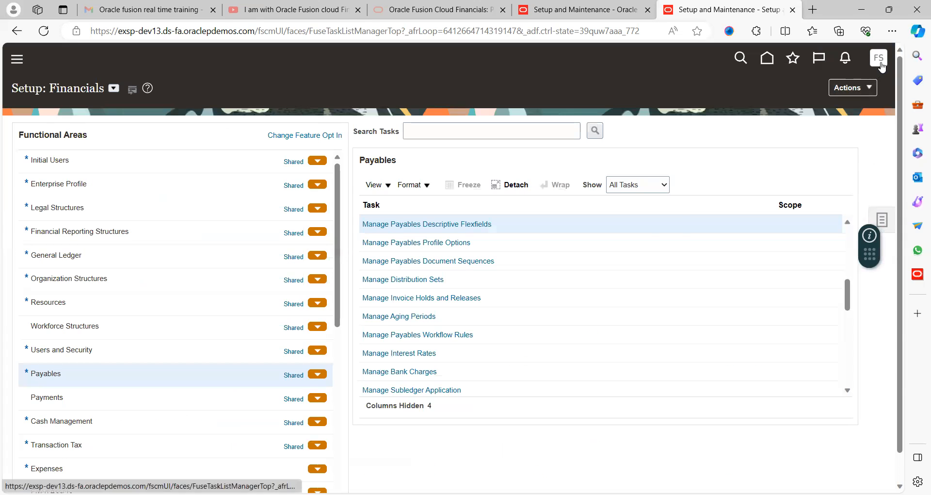
- Sign out of the application and sign back in
click(879, 58)
click(860, 90)
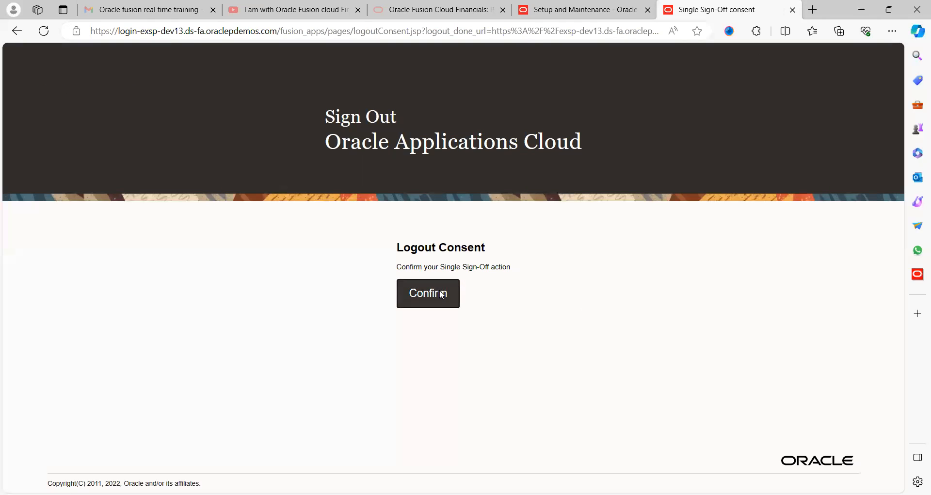
click(442, 295)
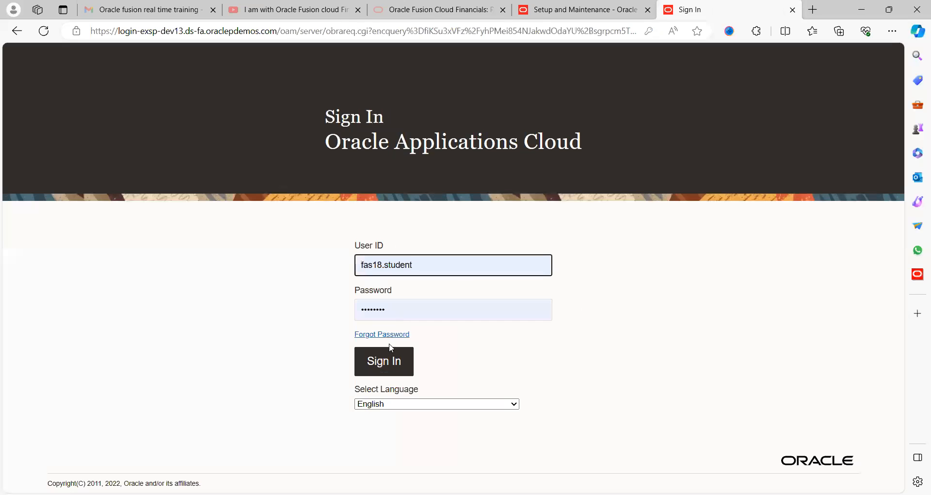
click(392, 359)
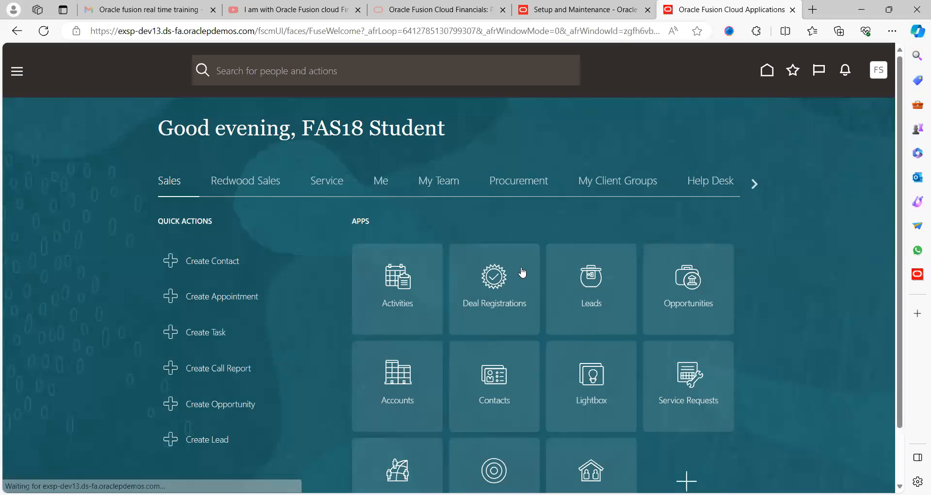
- Open a new invoice for creation from the Payables invoices work area
click(754, 183)
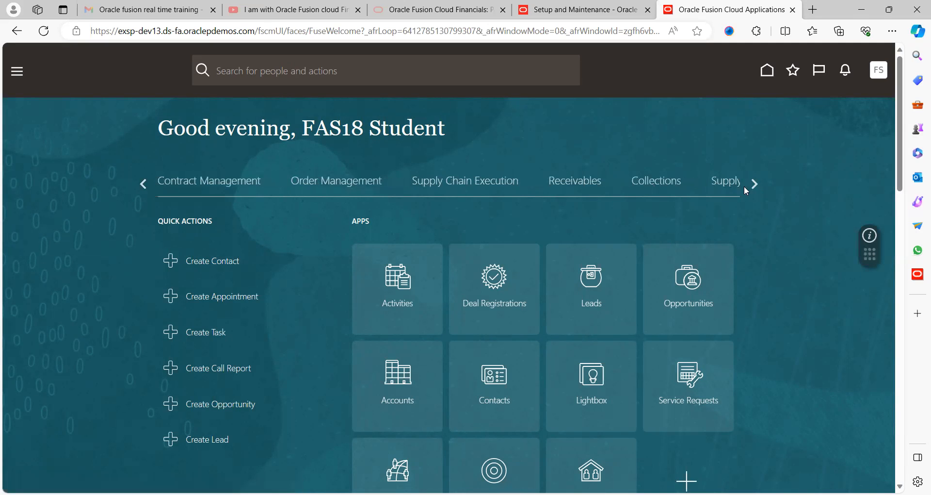
click(756, 183)
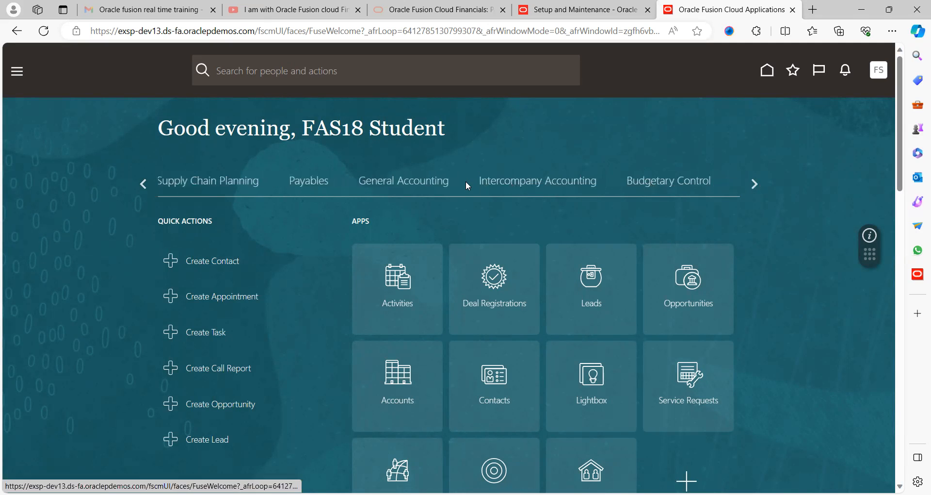
click(308, 186)
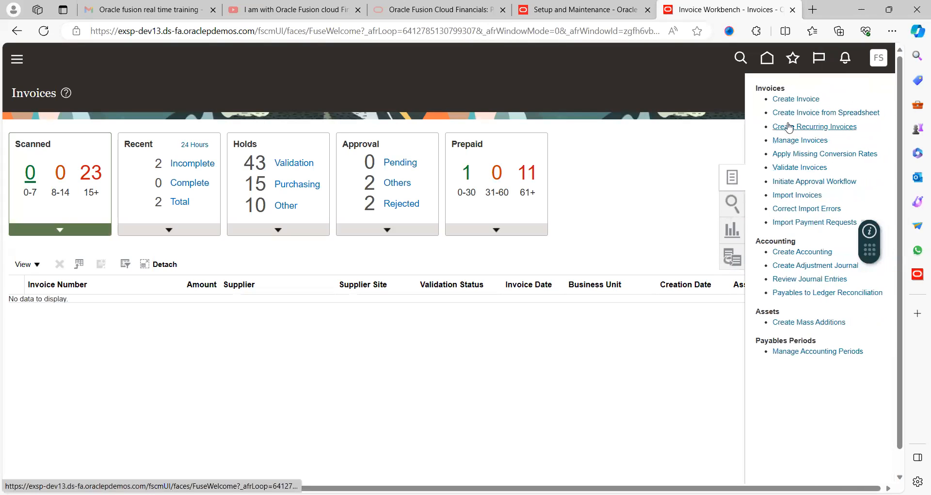
click(796, 99)
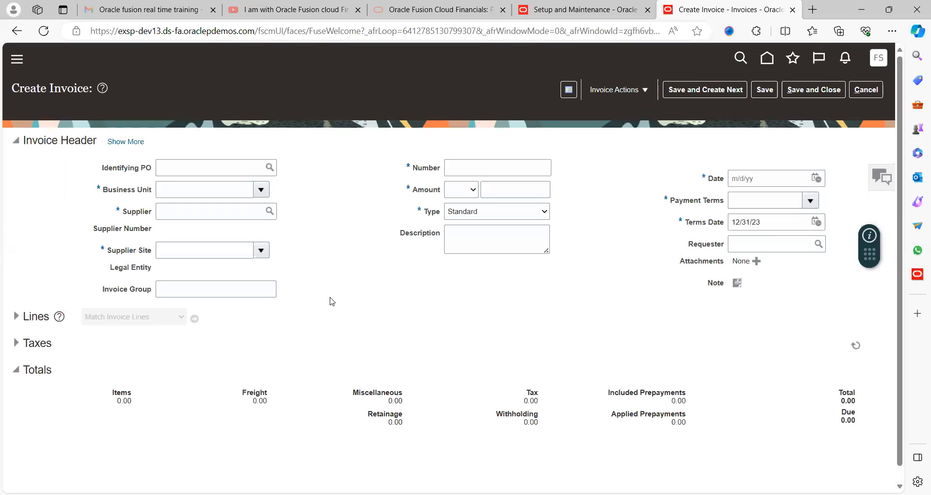
- Select IBM_INV_HDR_DFF as My Group in the invoice header's additional information and collapse the extra header details
click(127, 142)
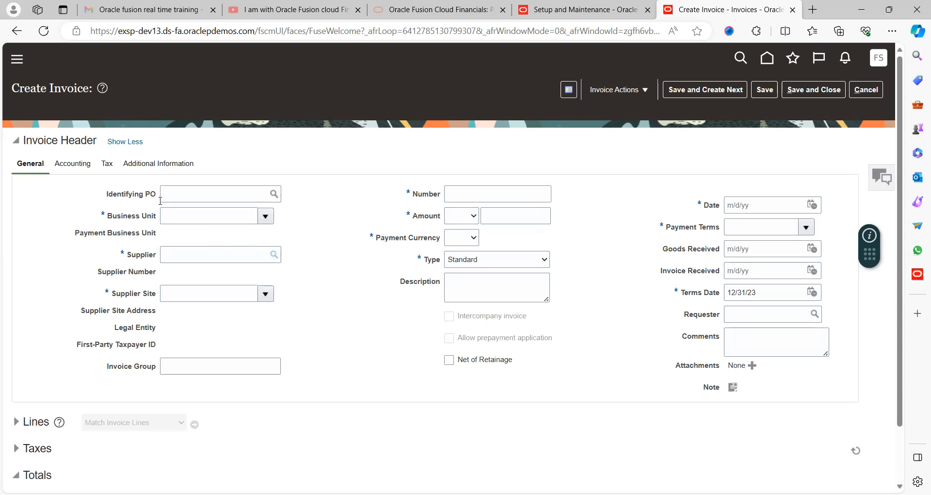
click(163, 166)
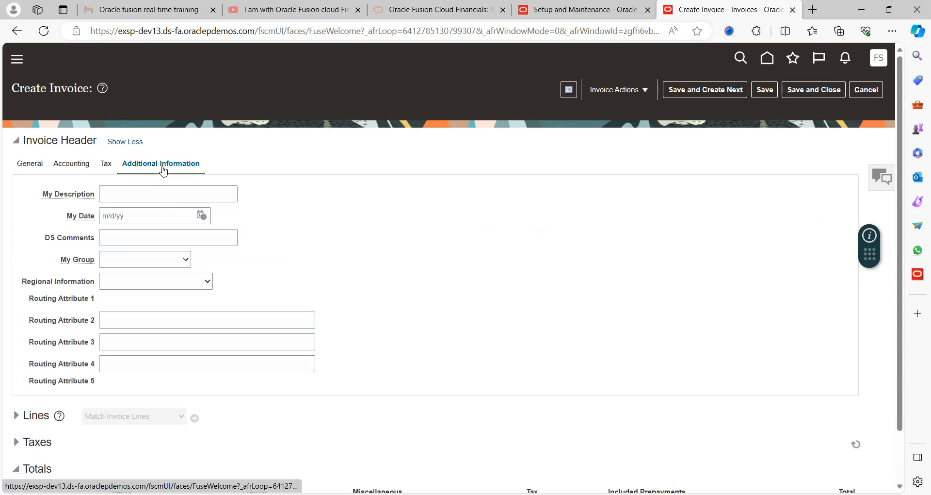
click(150, 264)
click(158, 284)
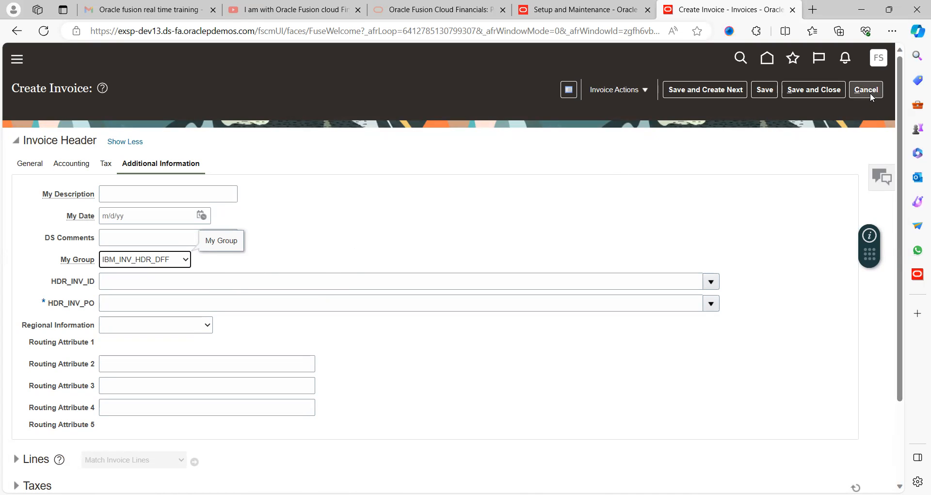
click(131, 143)
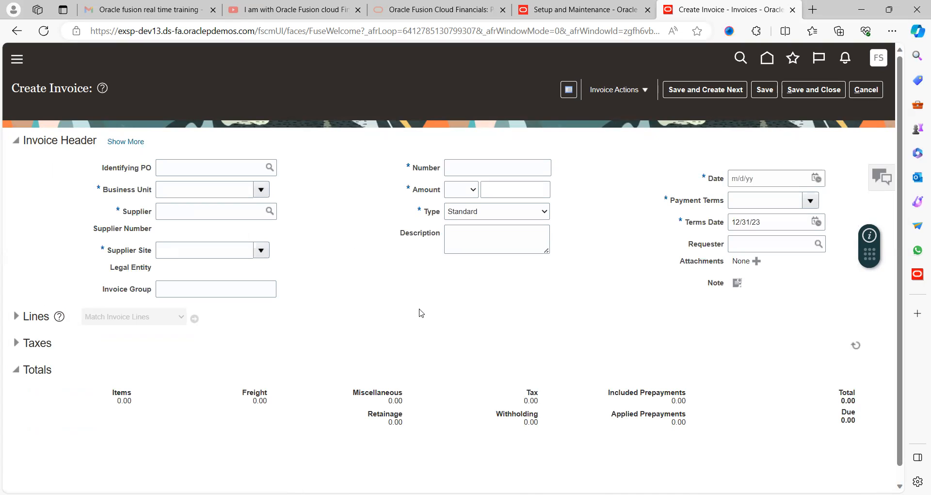
- Set the invoice's business unit to US1 Business Unit and its supplier to ABC Bank
click(261, 190)
click(354, 241)
click(216, 190)
text(US)
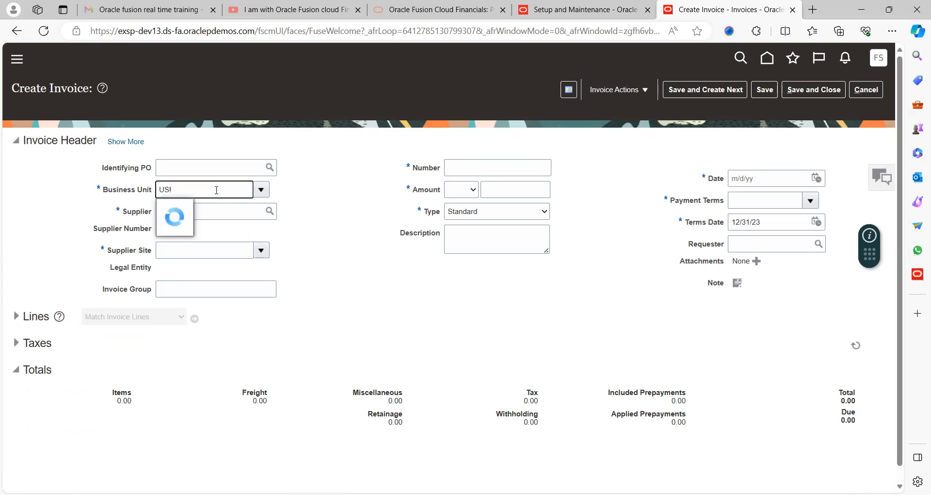
text(1)
click(199, 208)
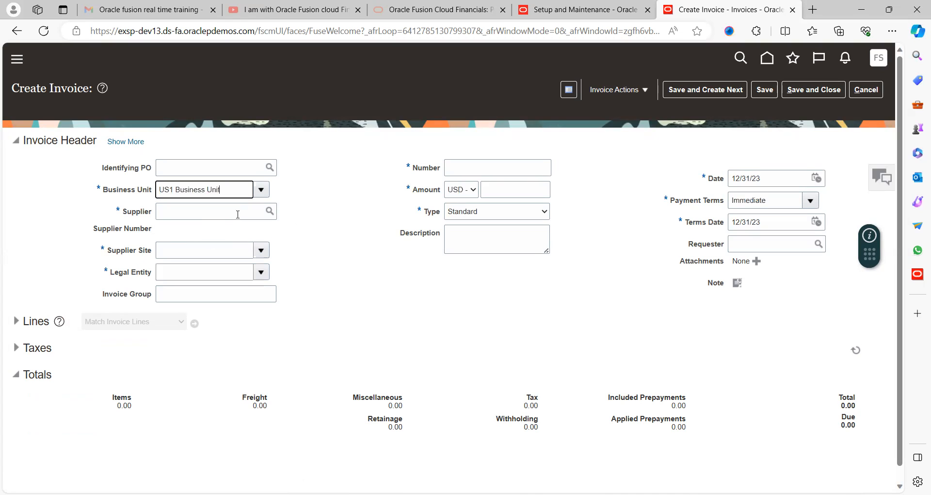
click(240, 214)
text(ABC)
click(226, 237)
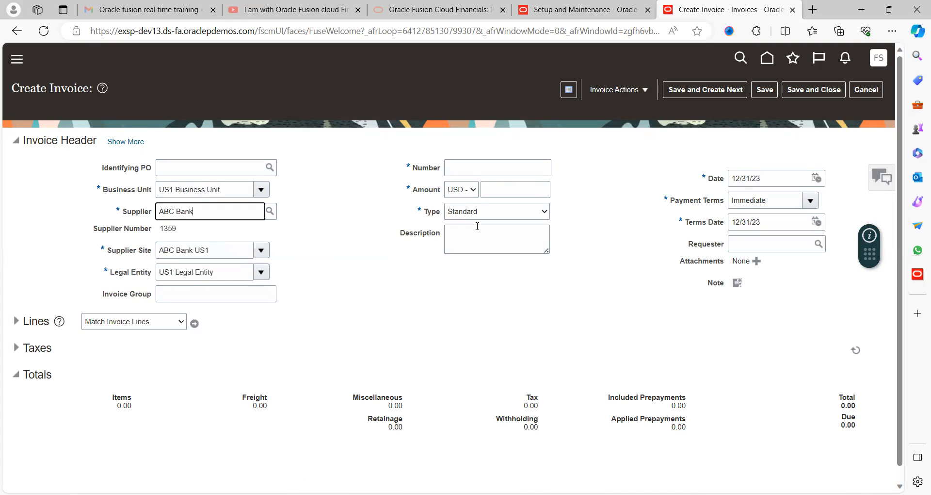
- Enter INV89555 as the invoice number and 100.00 as the USD amount
click(500, 171)
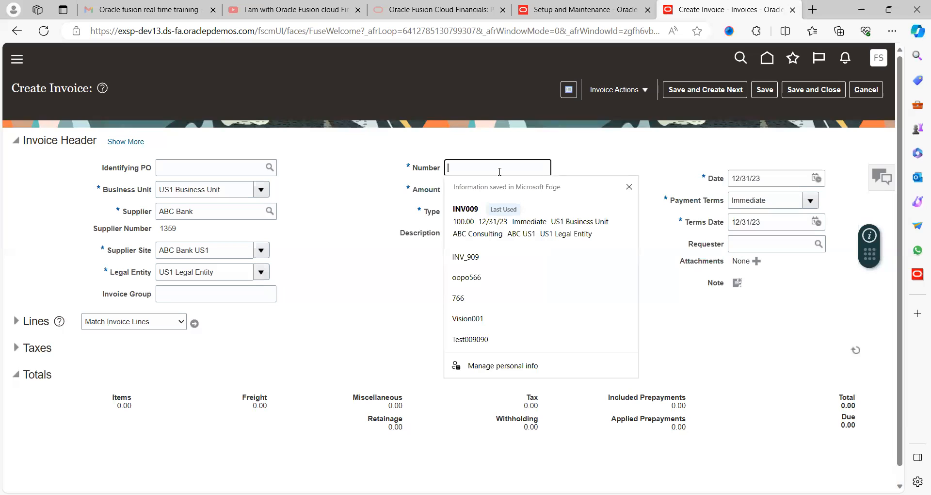
text(INV89555)
key(Tab)
key(Tab)
text(1)
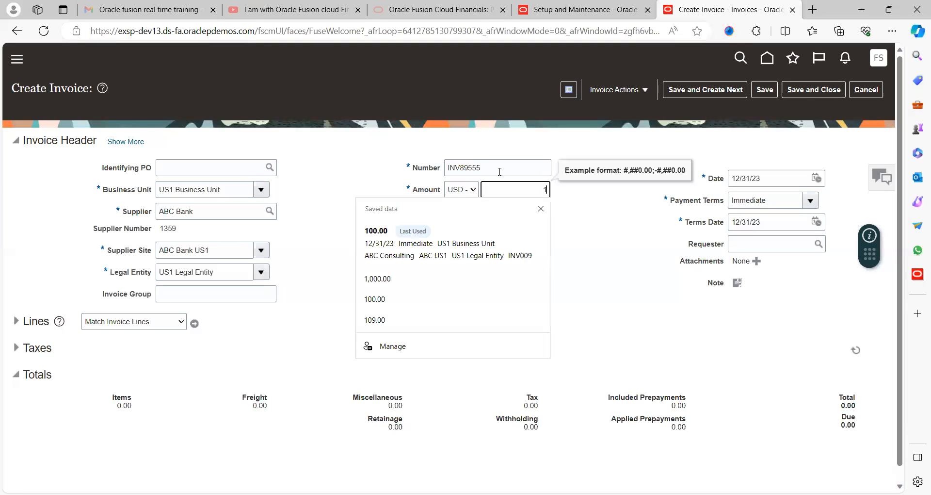
text(00)
key(Tab)
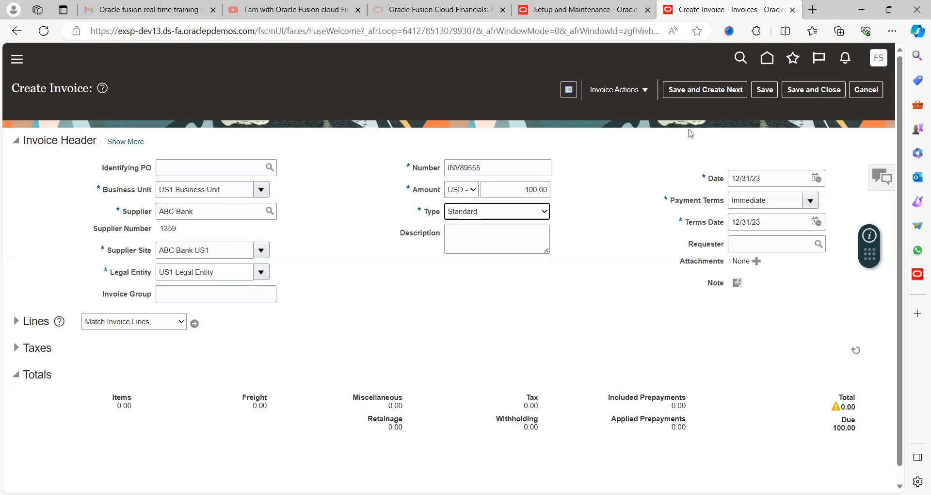
- Try to save the invoice with the HDR_INV_PO segment left blank, both before and after expanding the invoice lines
click(765, 89)
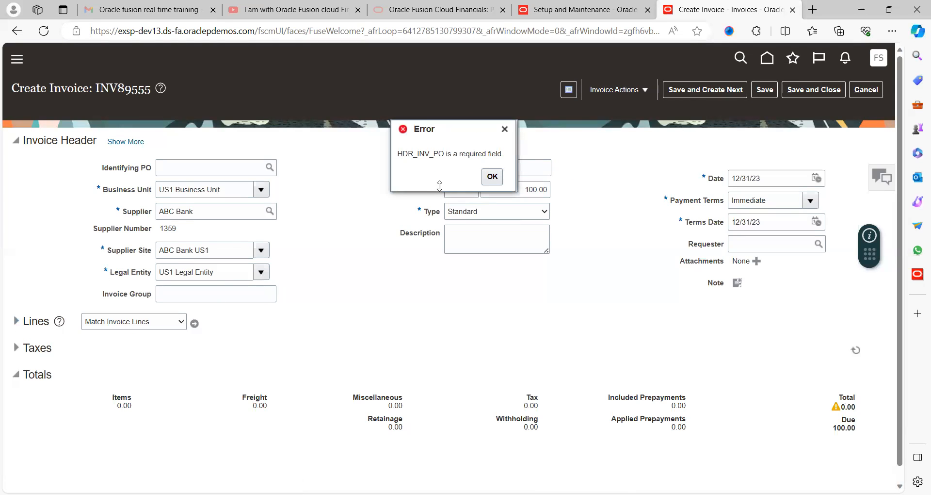
click(493, 177)
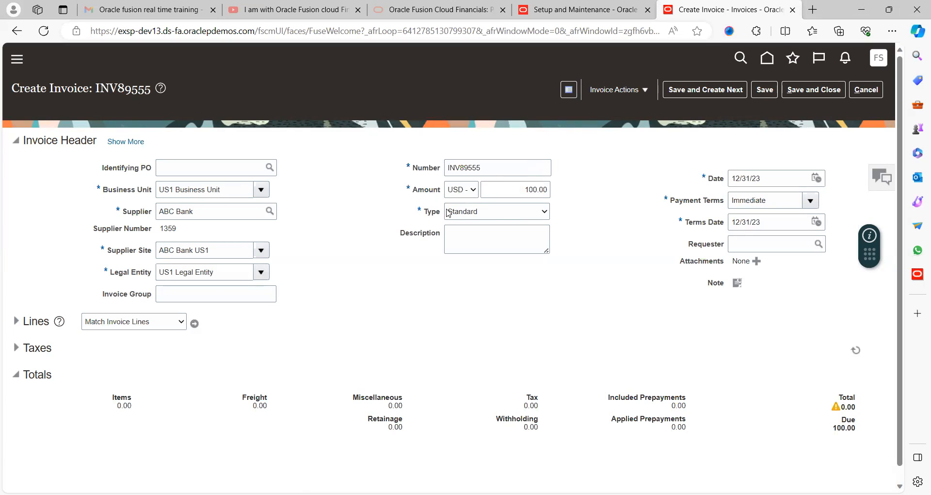
click(765, 89)
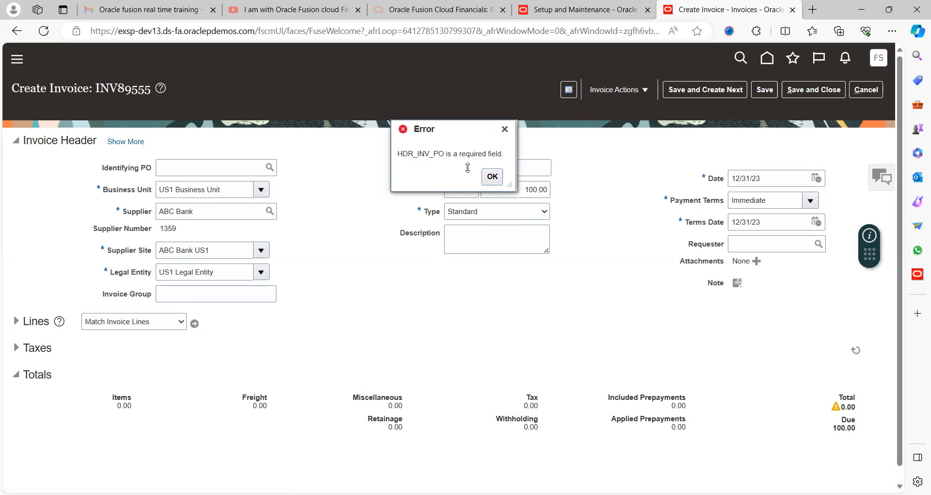
click(492, 177)
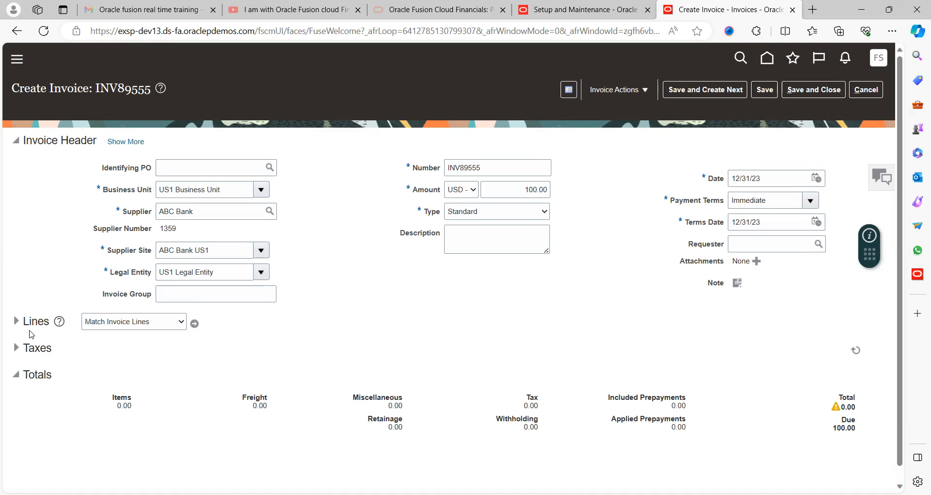
click(16, 321)
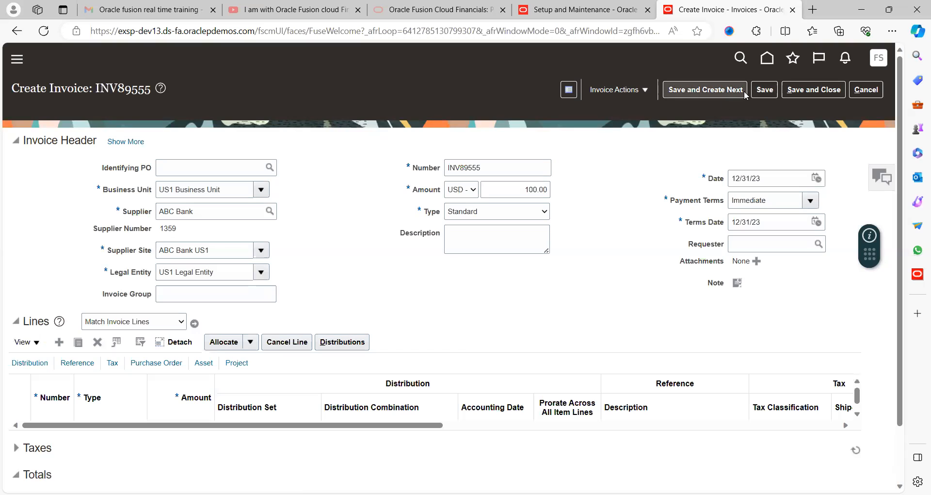
click(760, 91)
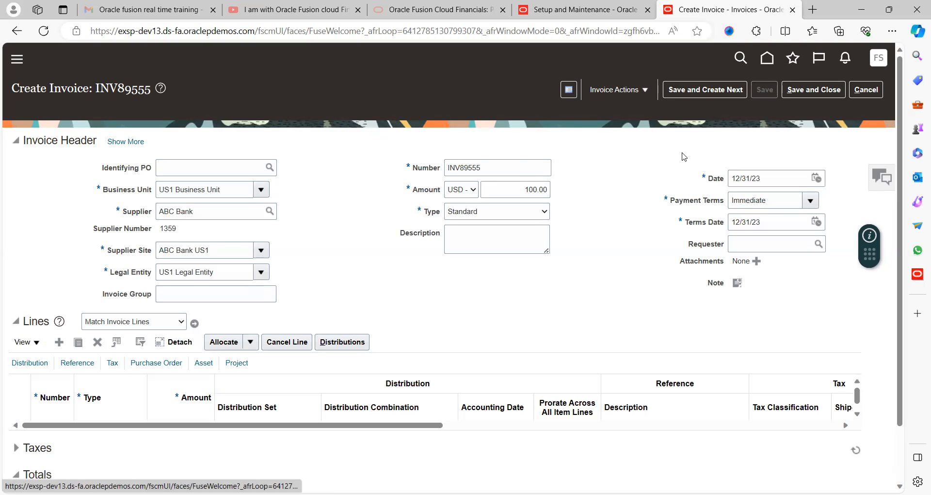
click(499, 180)
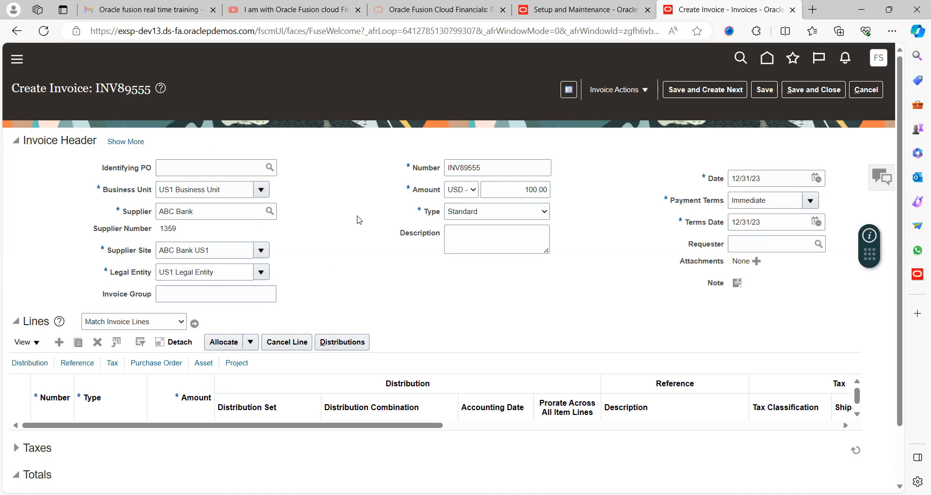
- Set HDR_INV_PO to 1456 (Po LINE ID) and HDR_INV_ID to 7878 (INVOICE LINE ID) in the additional information
click(134, 142)
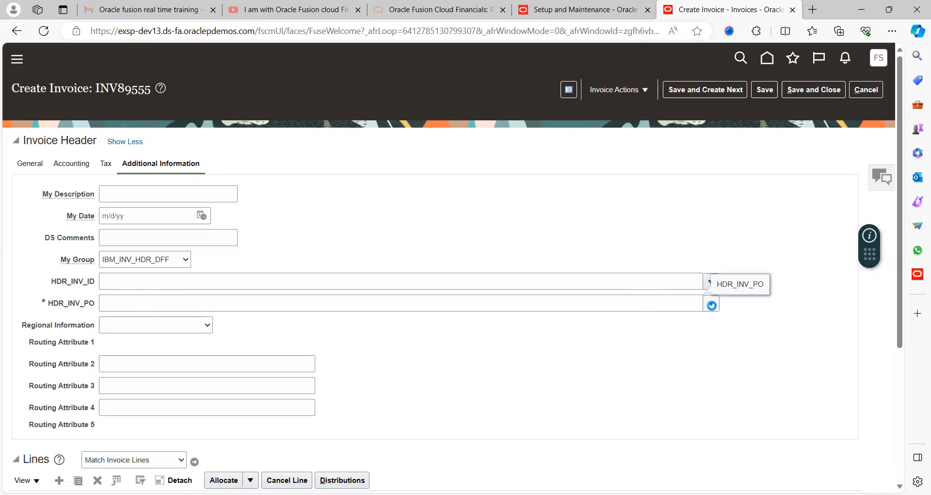
click(711, 305)
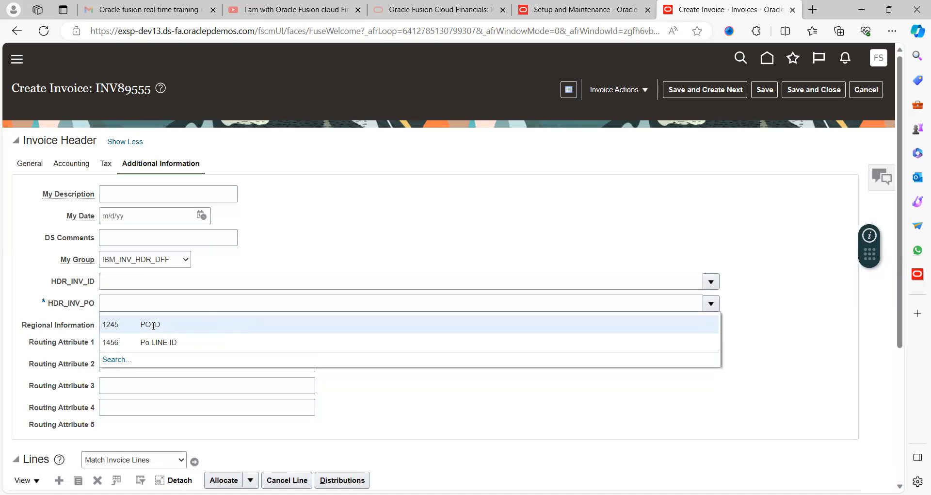
click(156, 342)
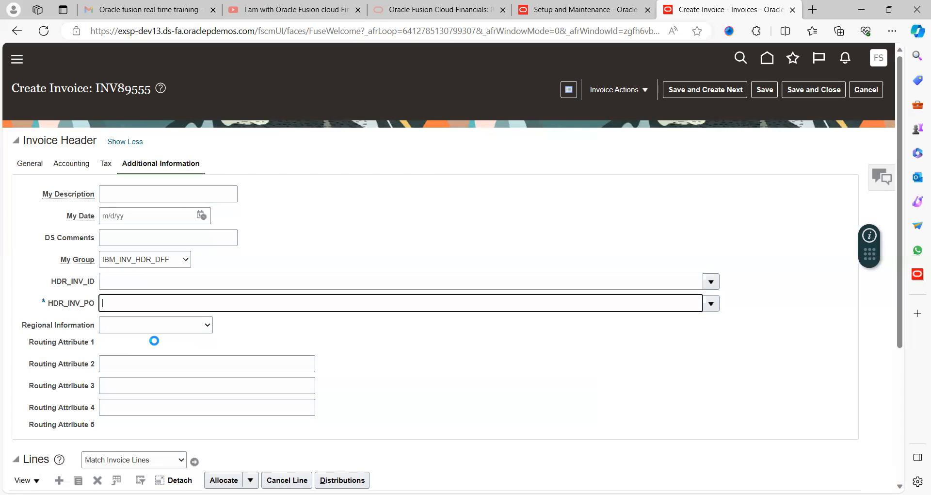
click(410, 248)
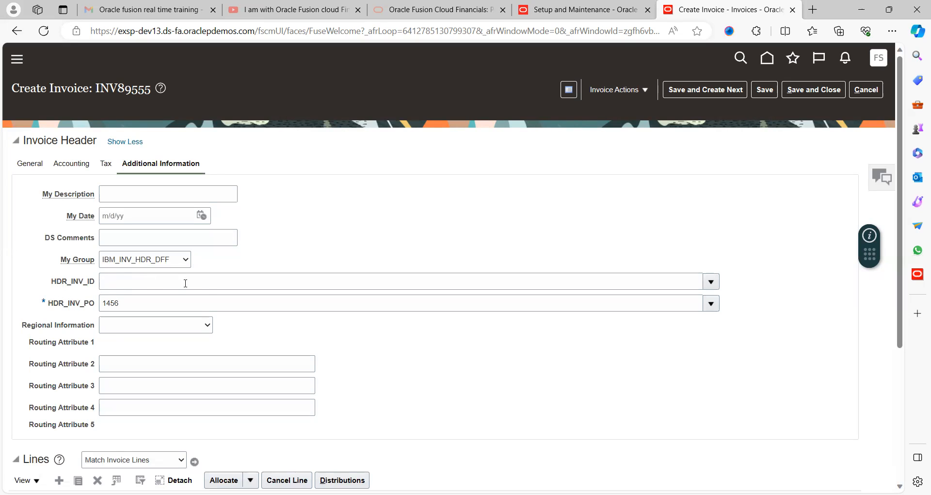
click(711, 282)
click(176, 319)
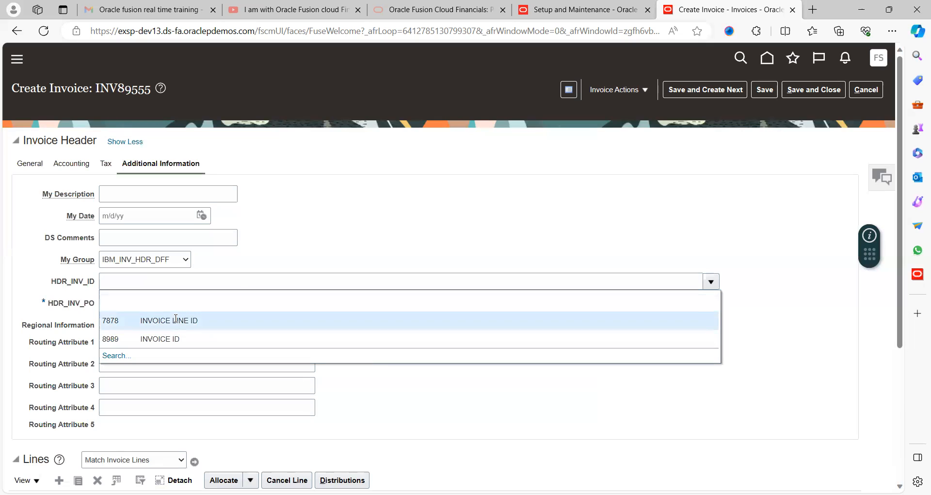
- Set HDR_INV_ID to 7878 (INVOICE LINE ID), save the invoice, and save it again with the additional header details collapsed
text(7878)
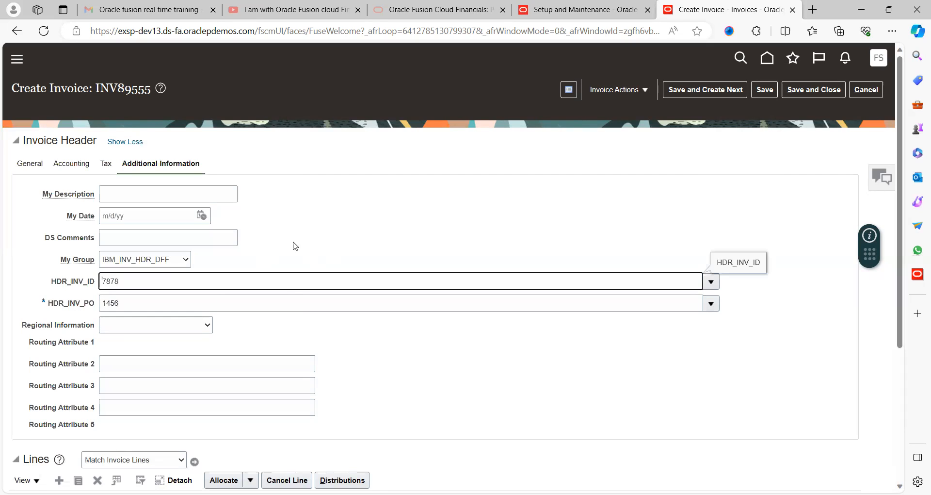
click(764, 91)
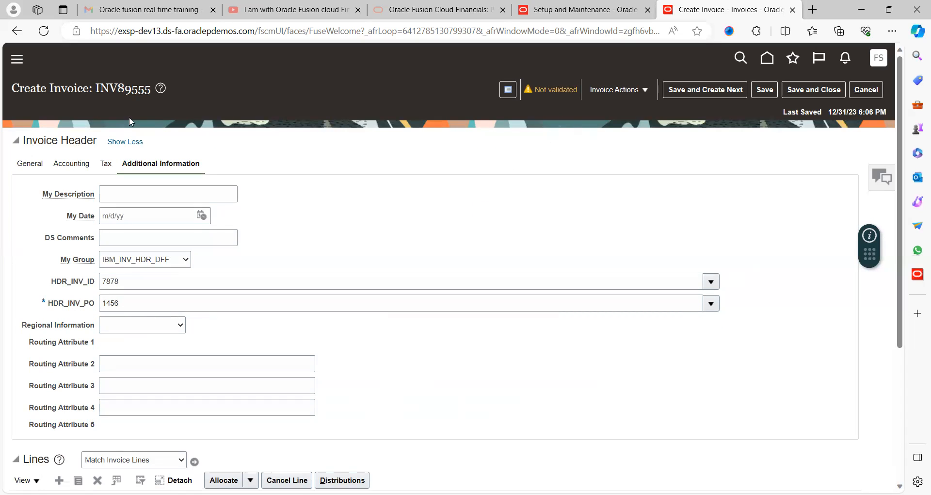
click(124, 145)
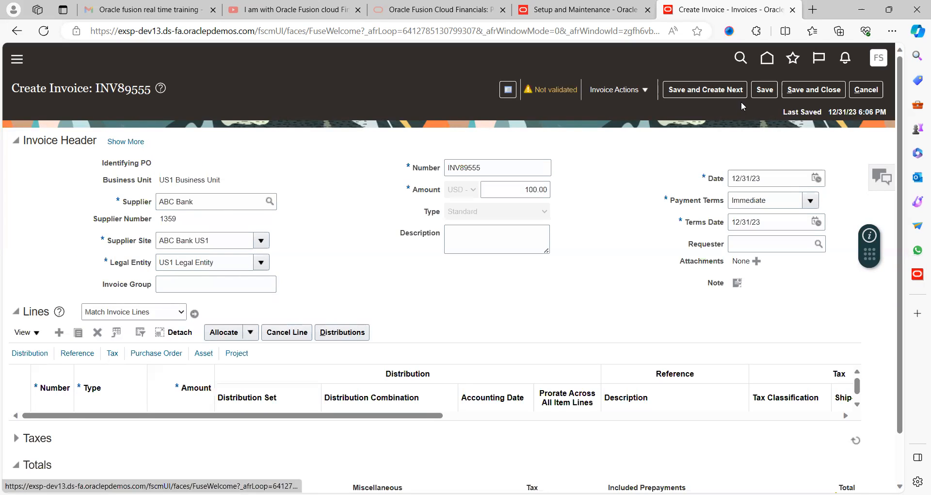
click(771, 92)
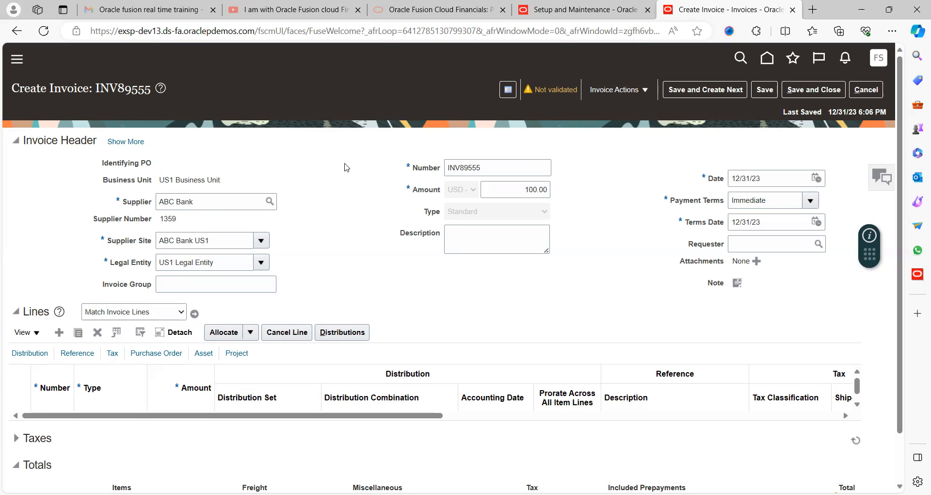
- Check the My Group contexts and HDR_INV_ID choices in the expanded invoice header without changing them, and save the invoice again
click(125, 142)
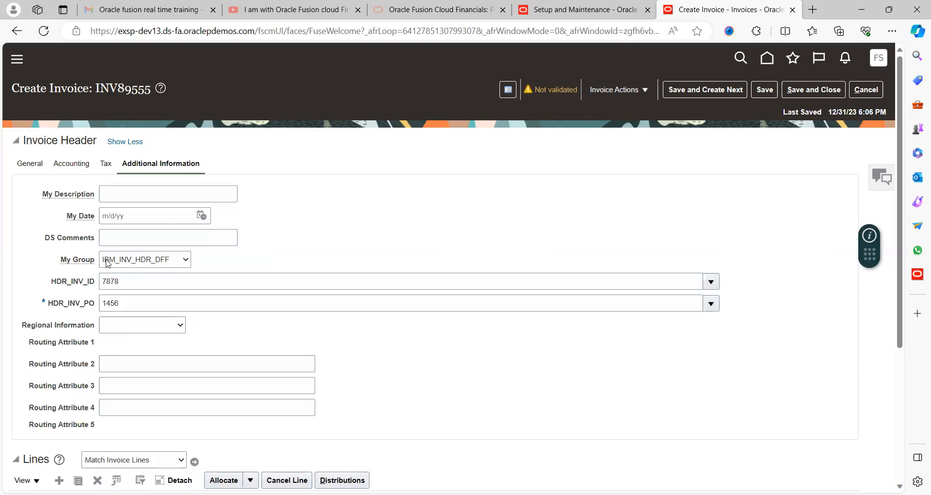
click(126, 264)
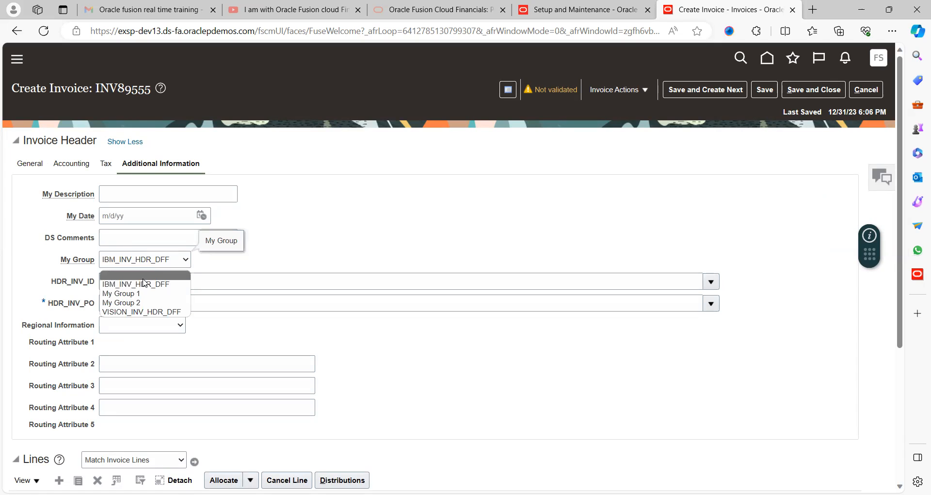
click(332, 238)
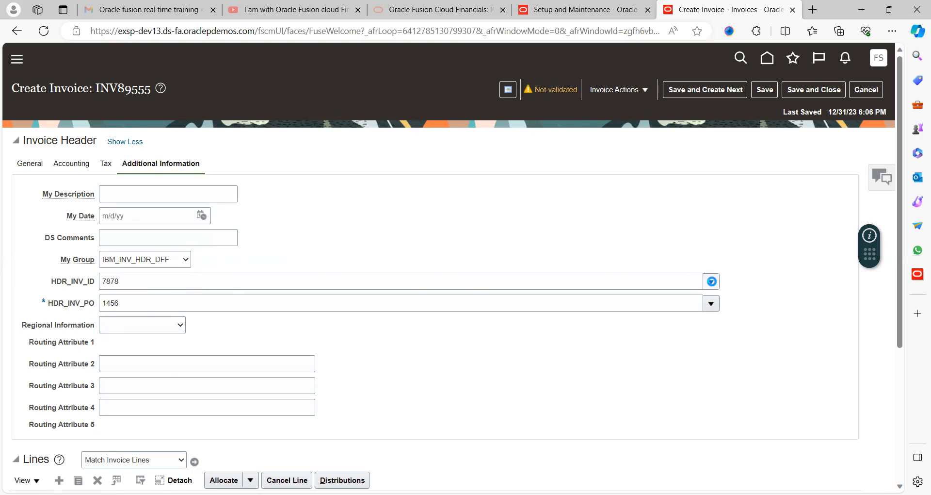
click(711, 282)
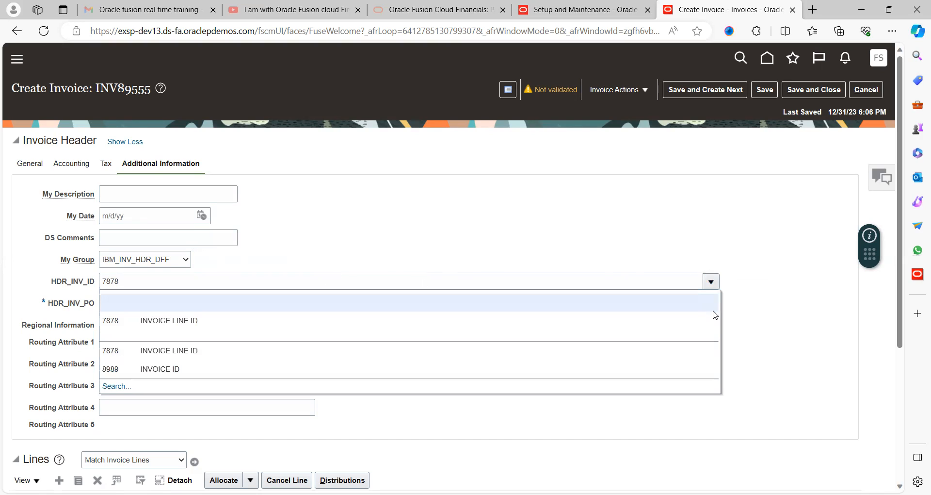
click(754, 306)
click(766, 92)
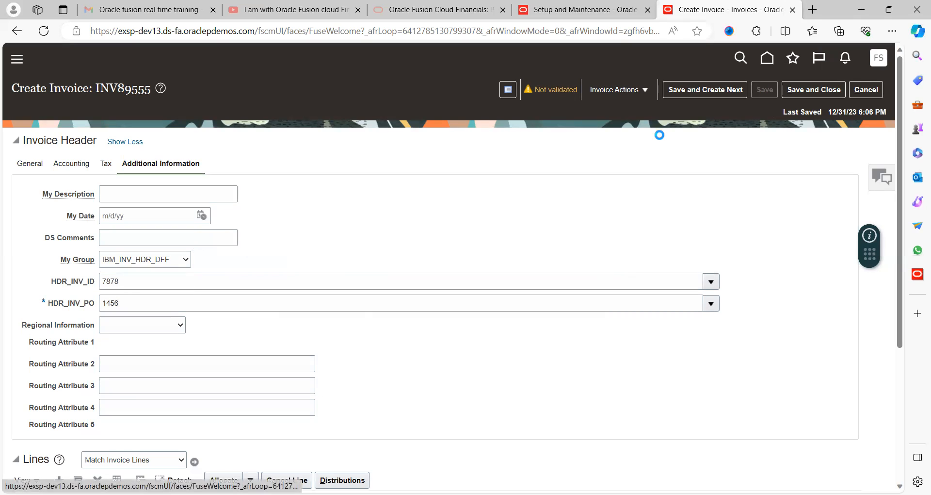